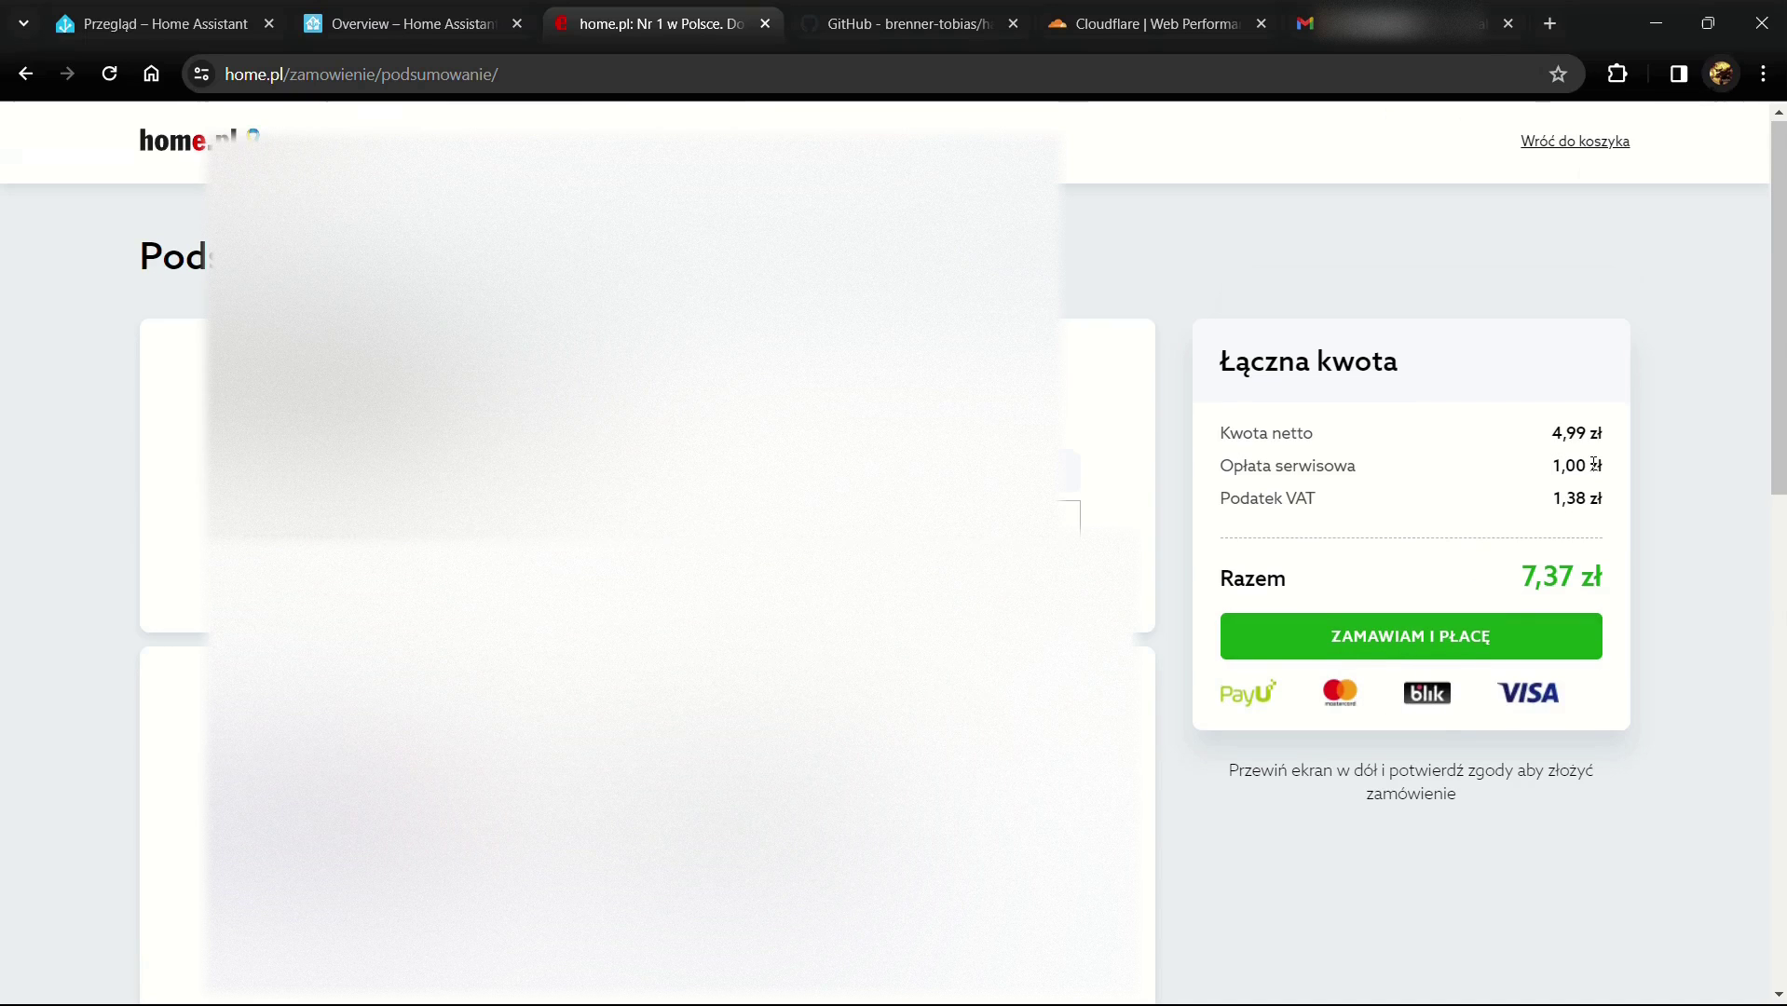
# Step: Place the order from the home.pl summary page and pay for it with BLIK, entering the BLIK code
pyautogui.scroll(-1, 1595, 463)
pyautogui.scroll(-1, 1595, 463)
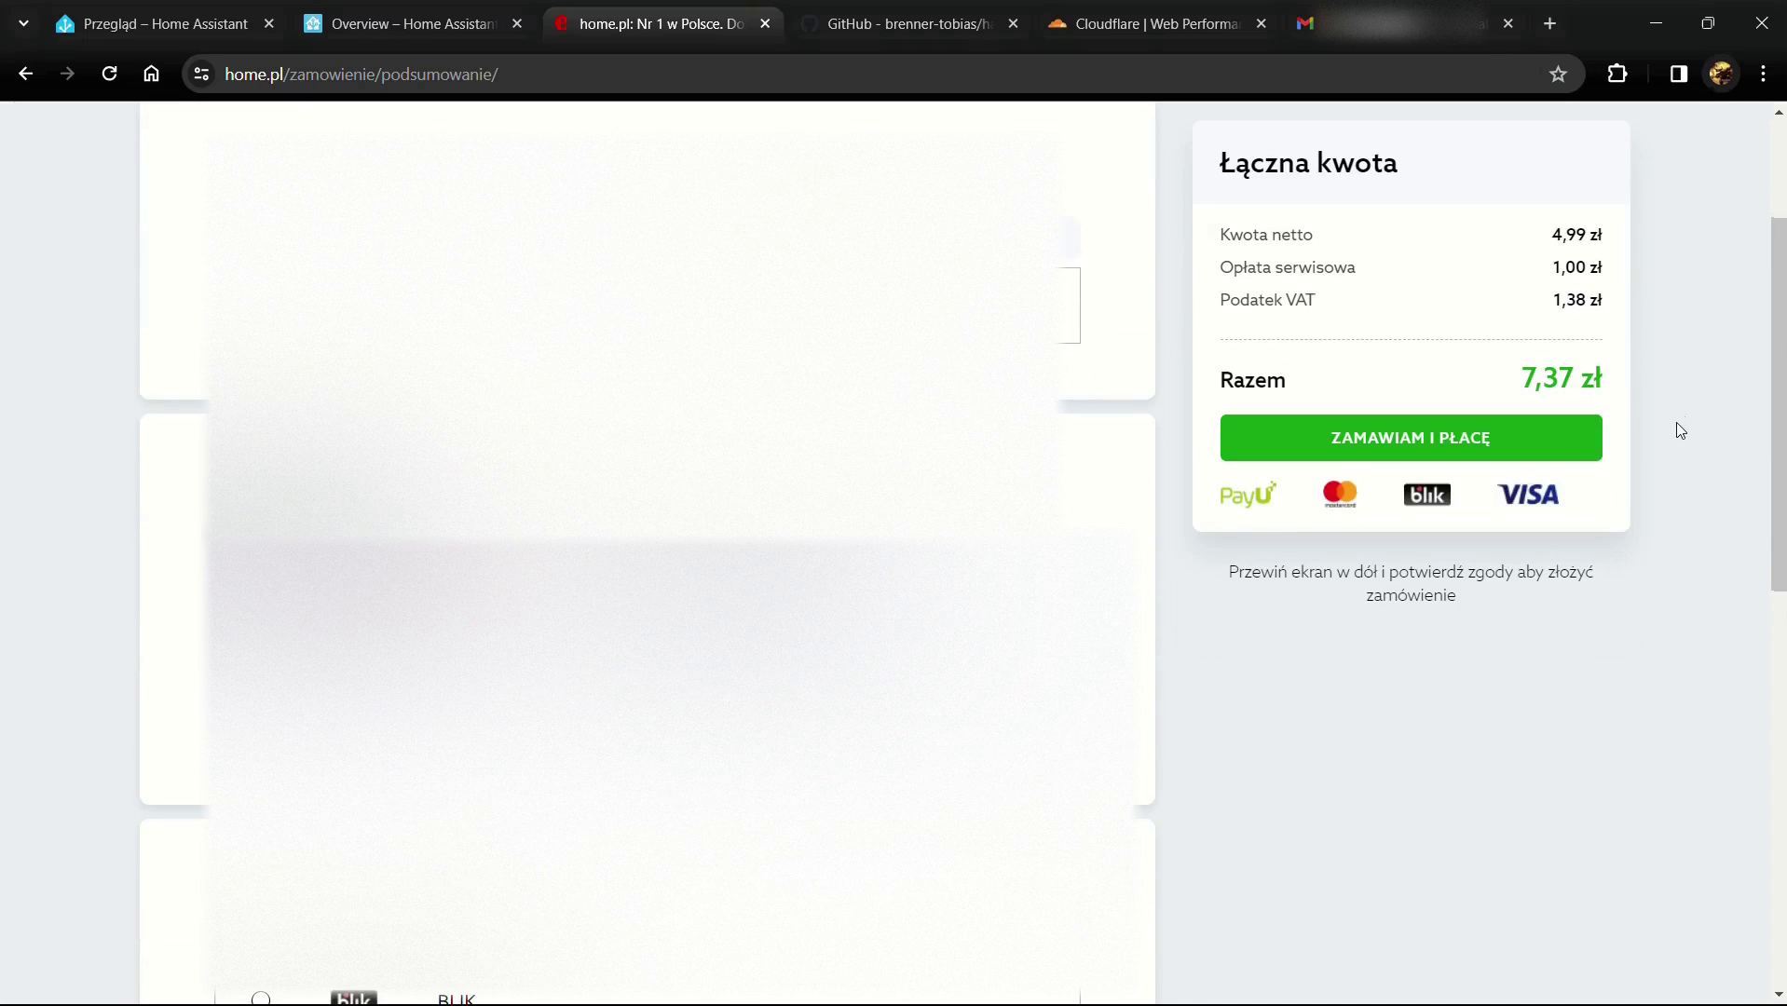
pyautogui.scroll(-1, 647, 550)
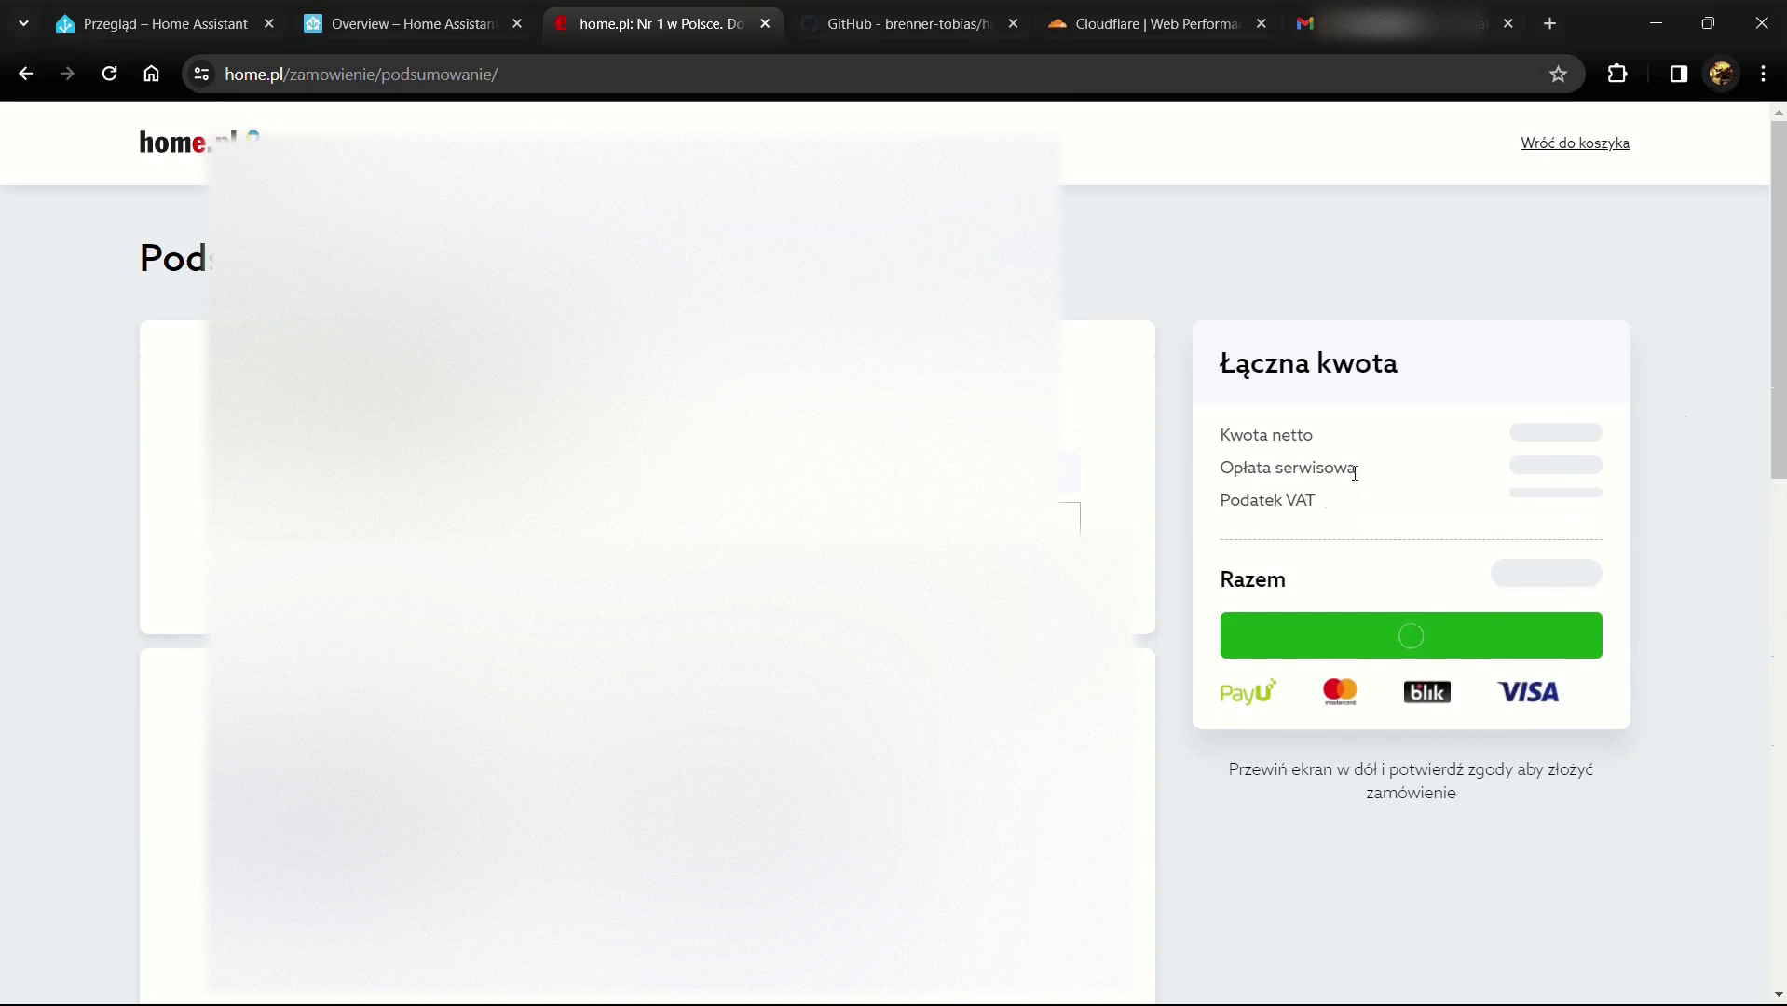
pyautogui.scroll(-9, 1363, 481)
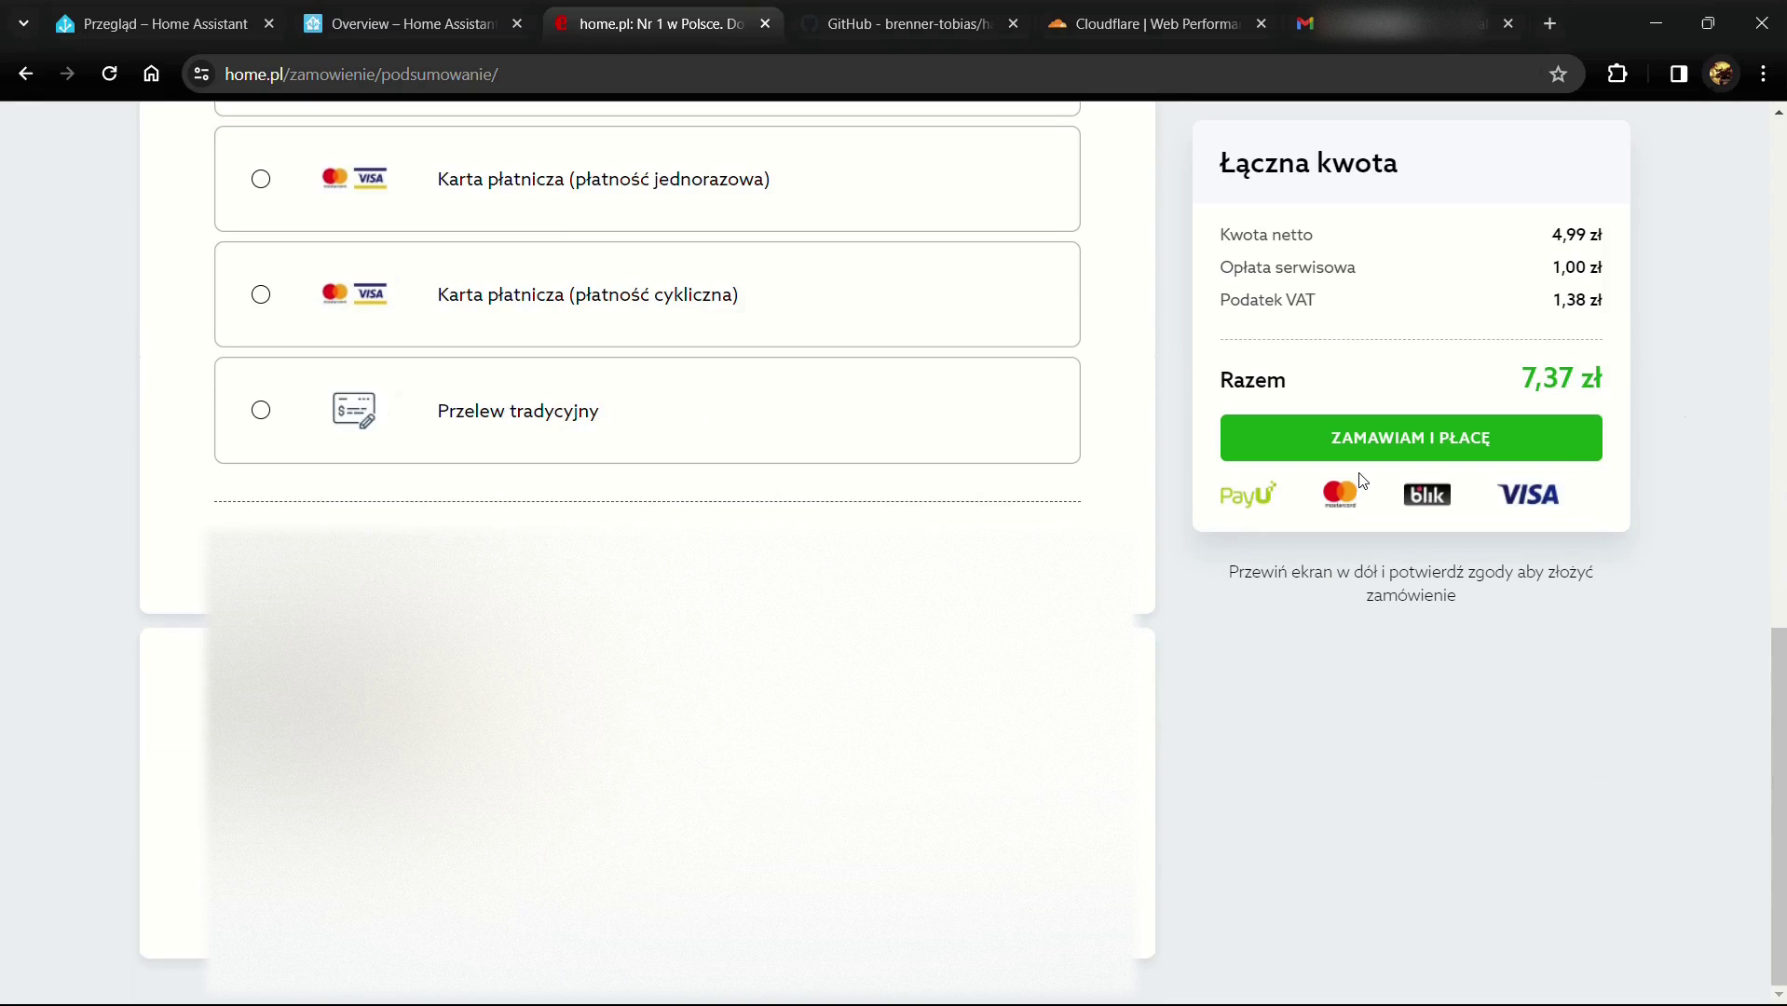
pyautogui.click(1371, 641)
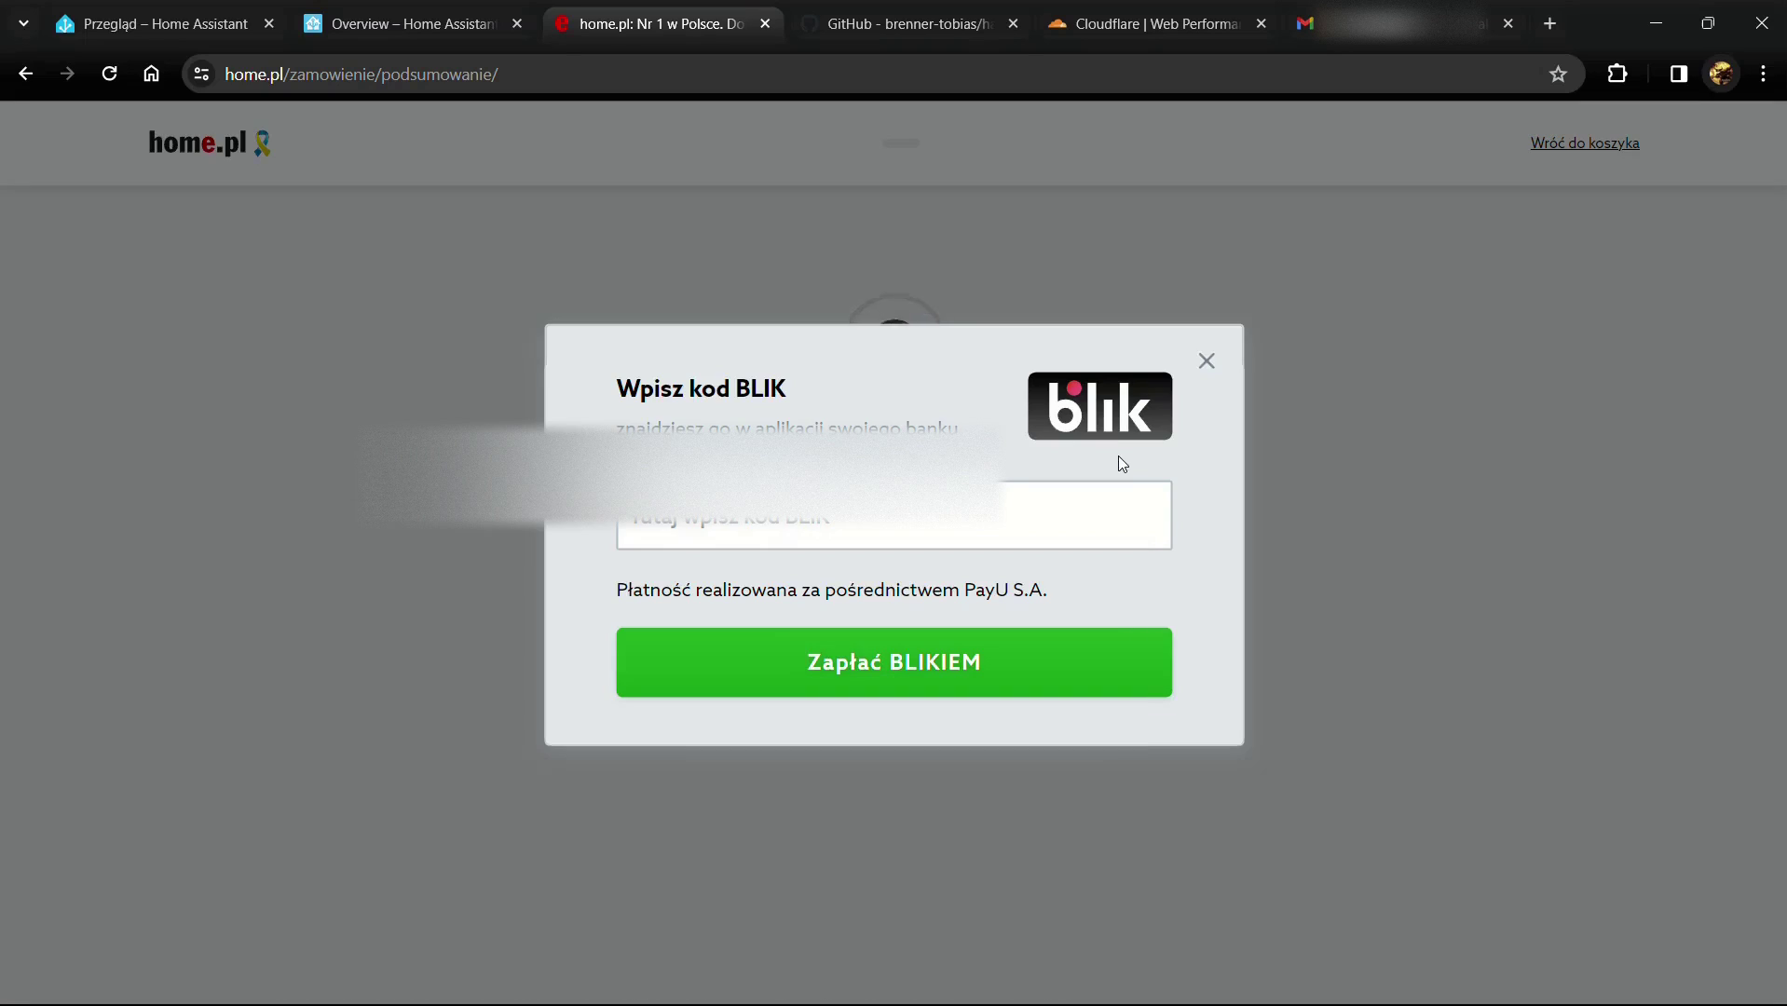
pyautogui.click(845, 667)
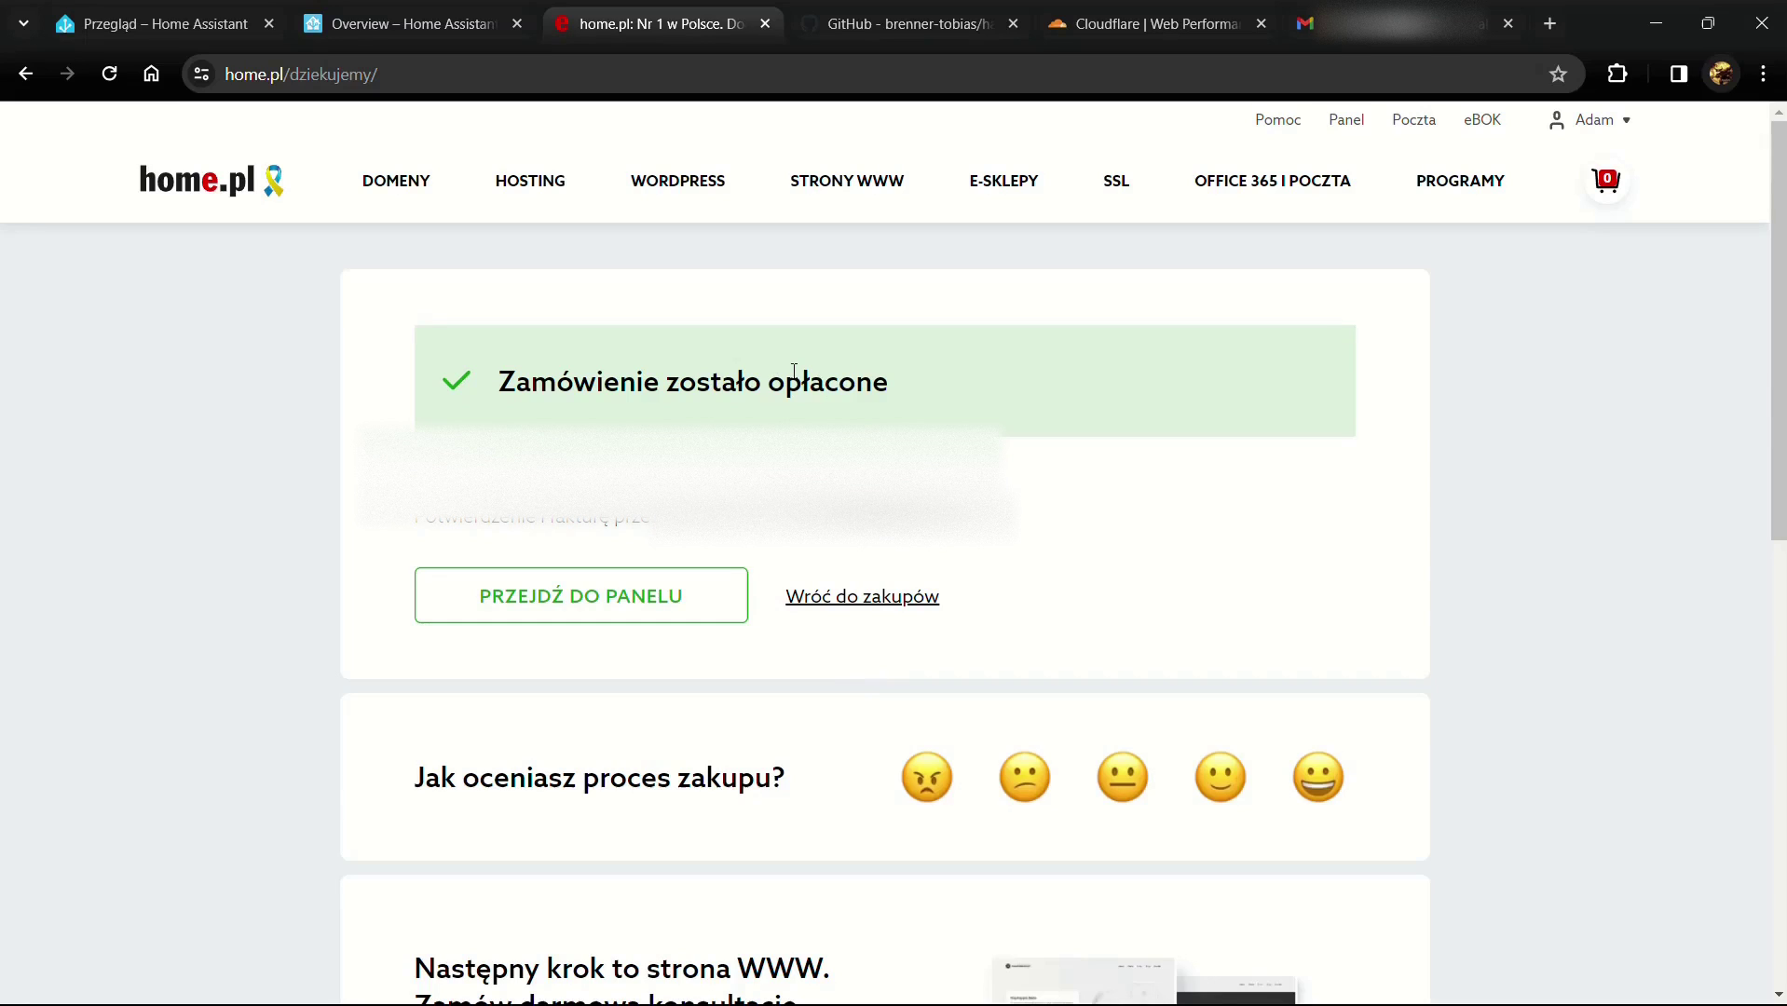
# Step: Go to the home.pl customer panel and log in by pasting the account password
pyautogui.click(557, 601)
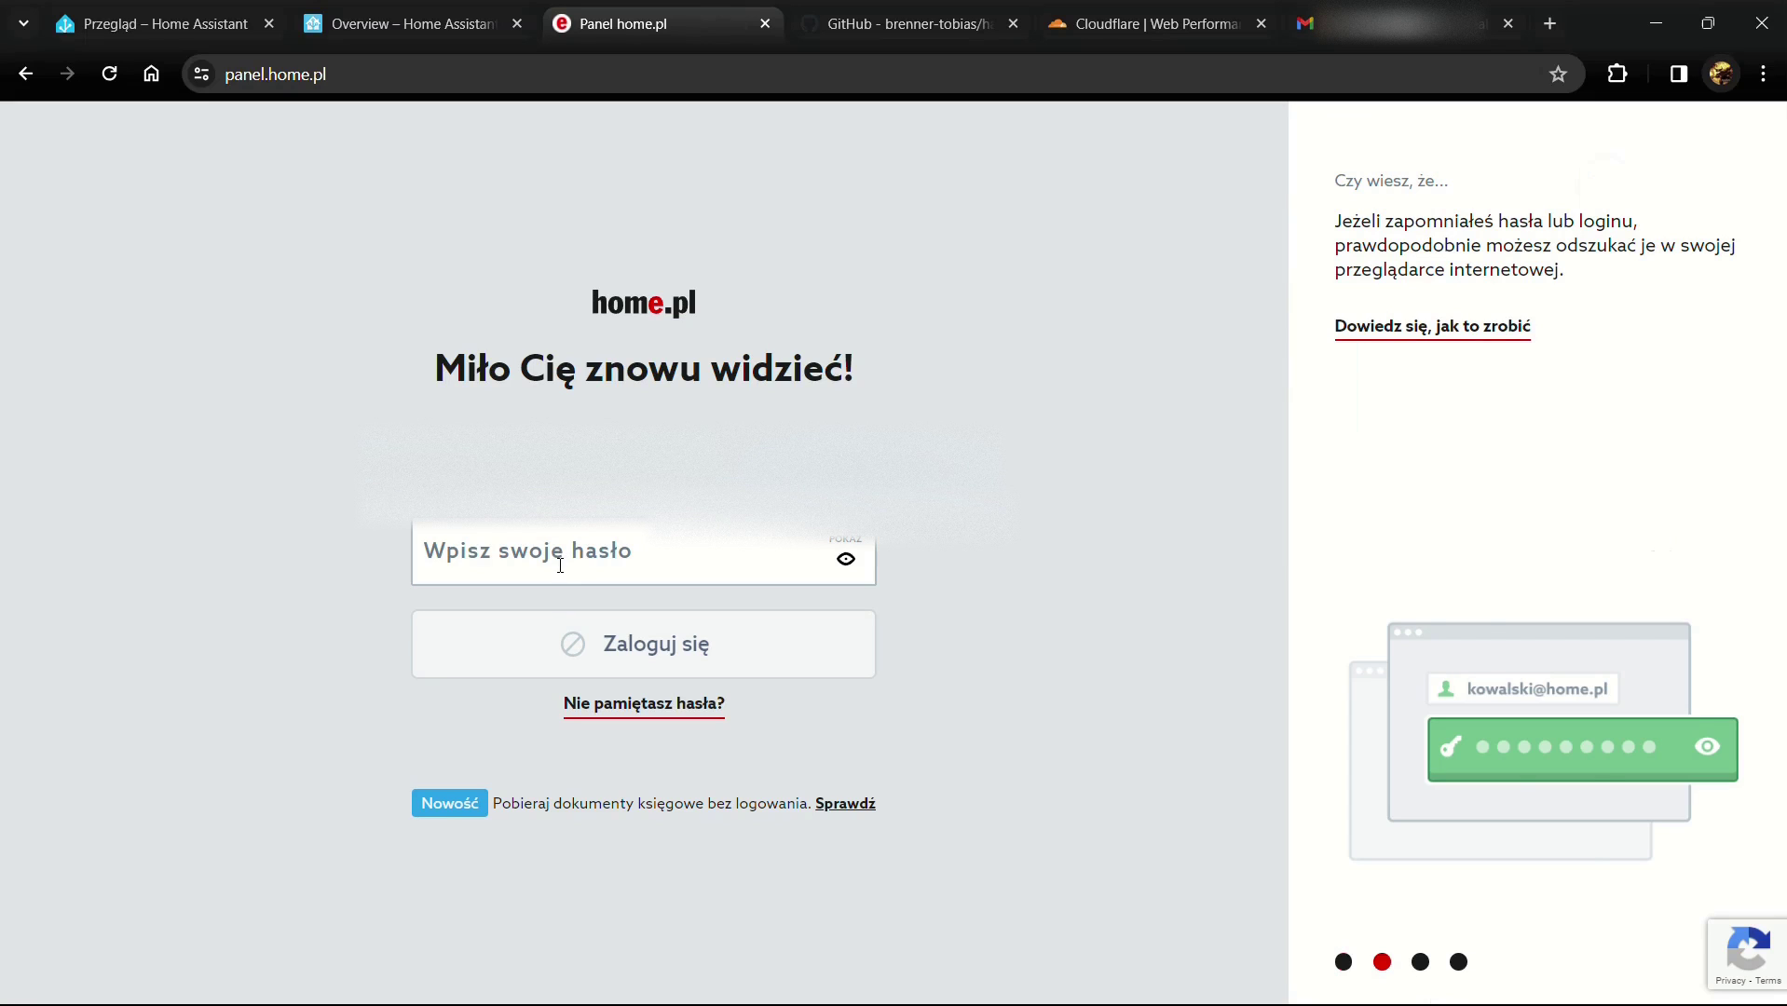
pyautogui.click(560, 561)
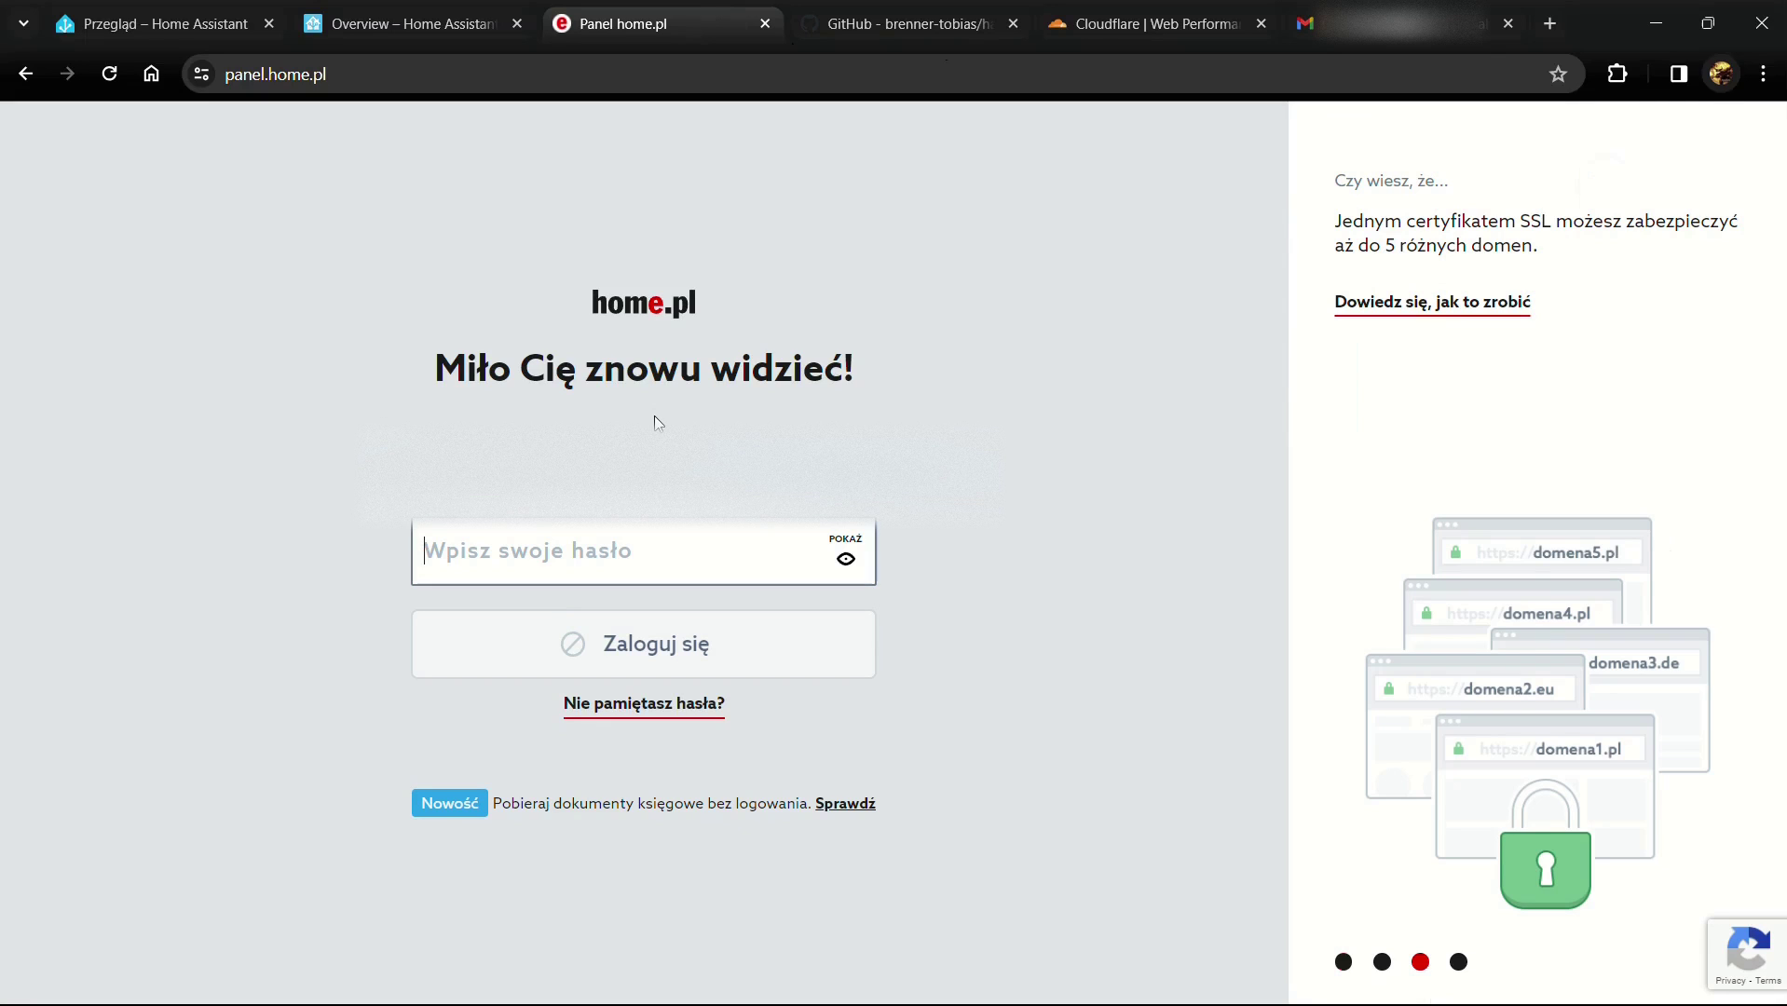
pyautogui.hotkey('ctrl', 'v')
pyautogui.press('Return')
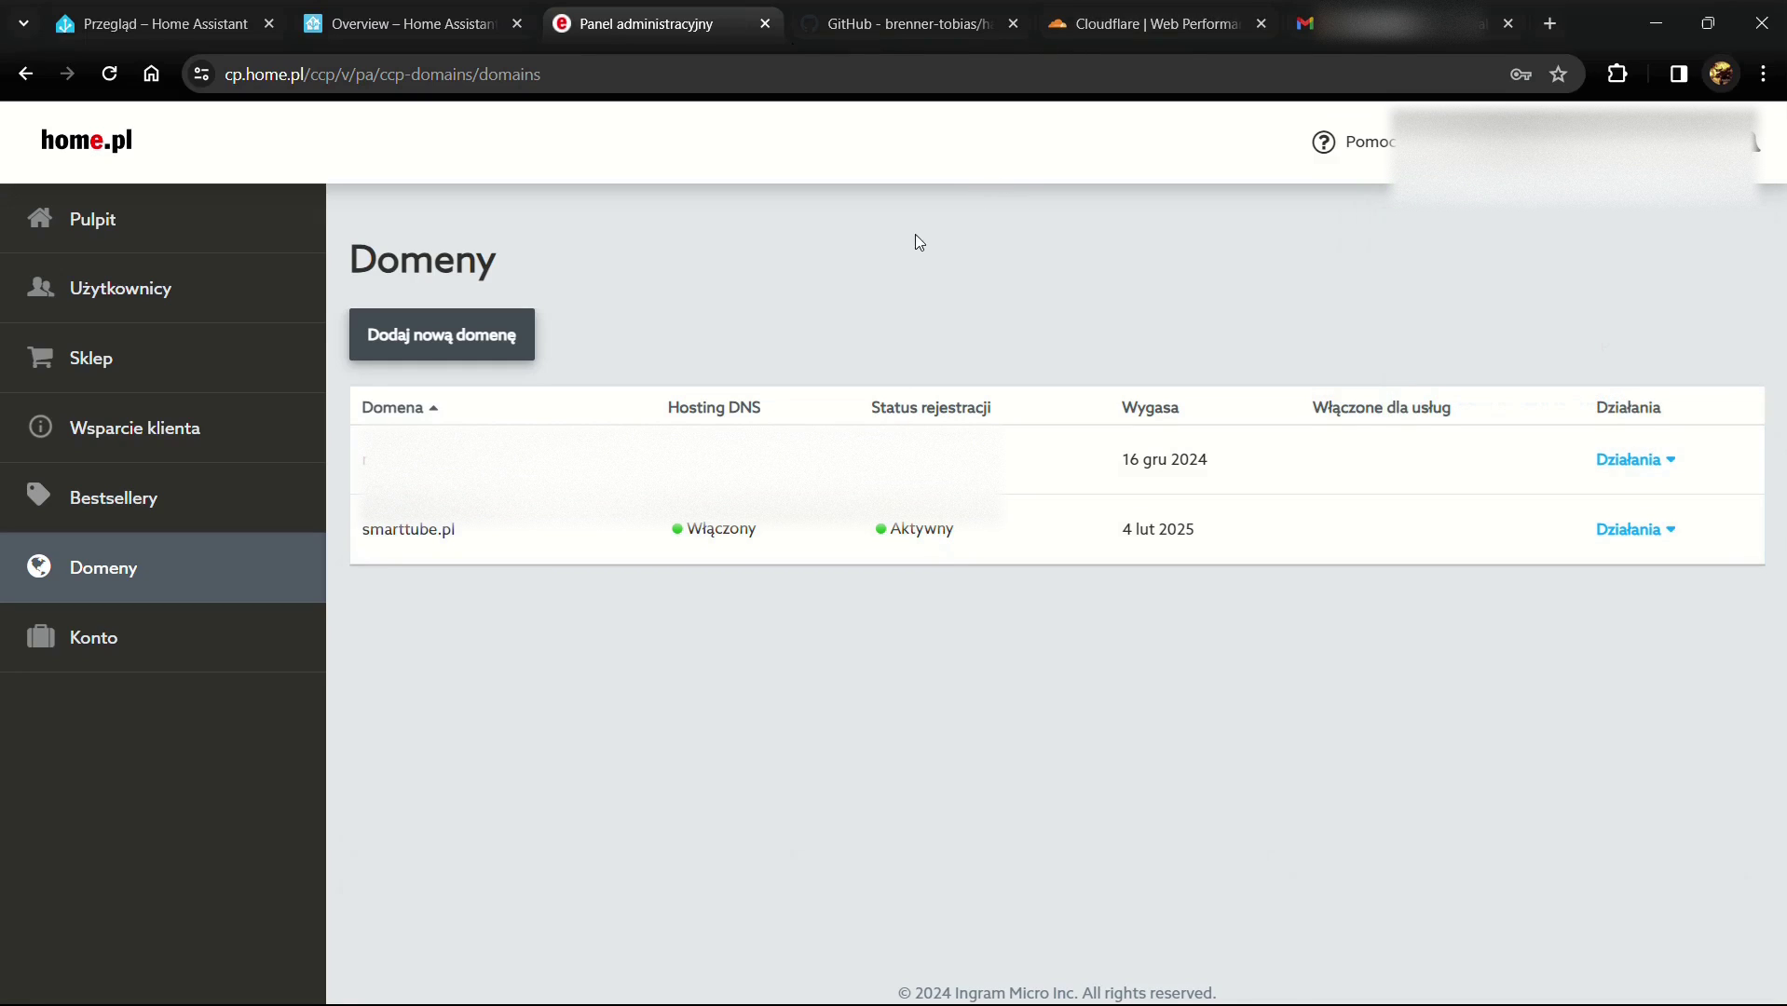
# Step: Switch to Cloudflare and log in with the account e-mail and password
pyautogui.click(1142, 26)
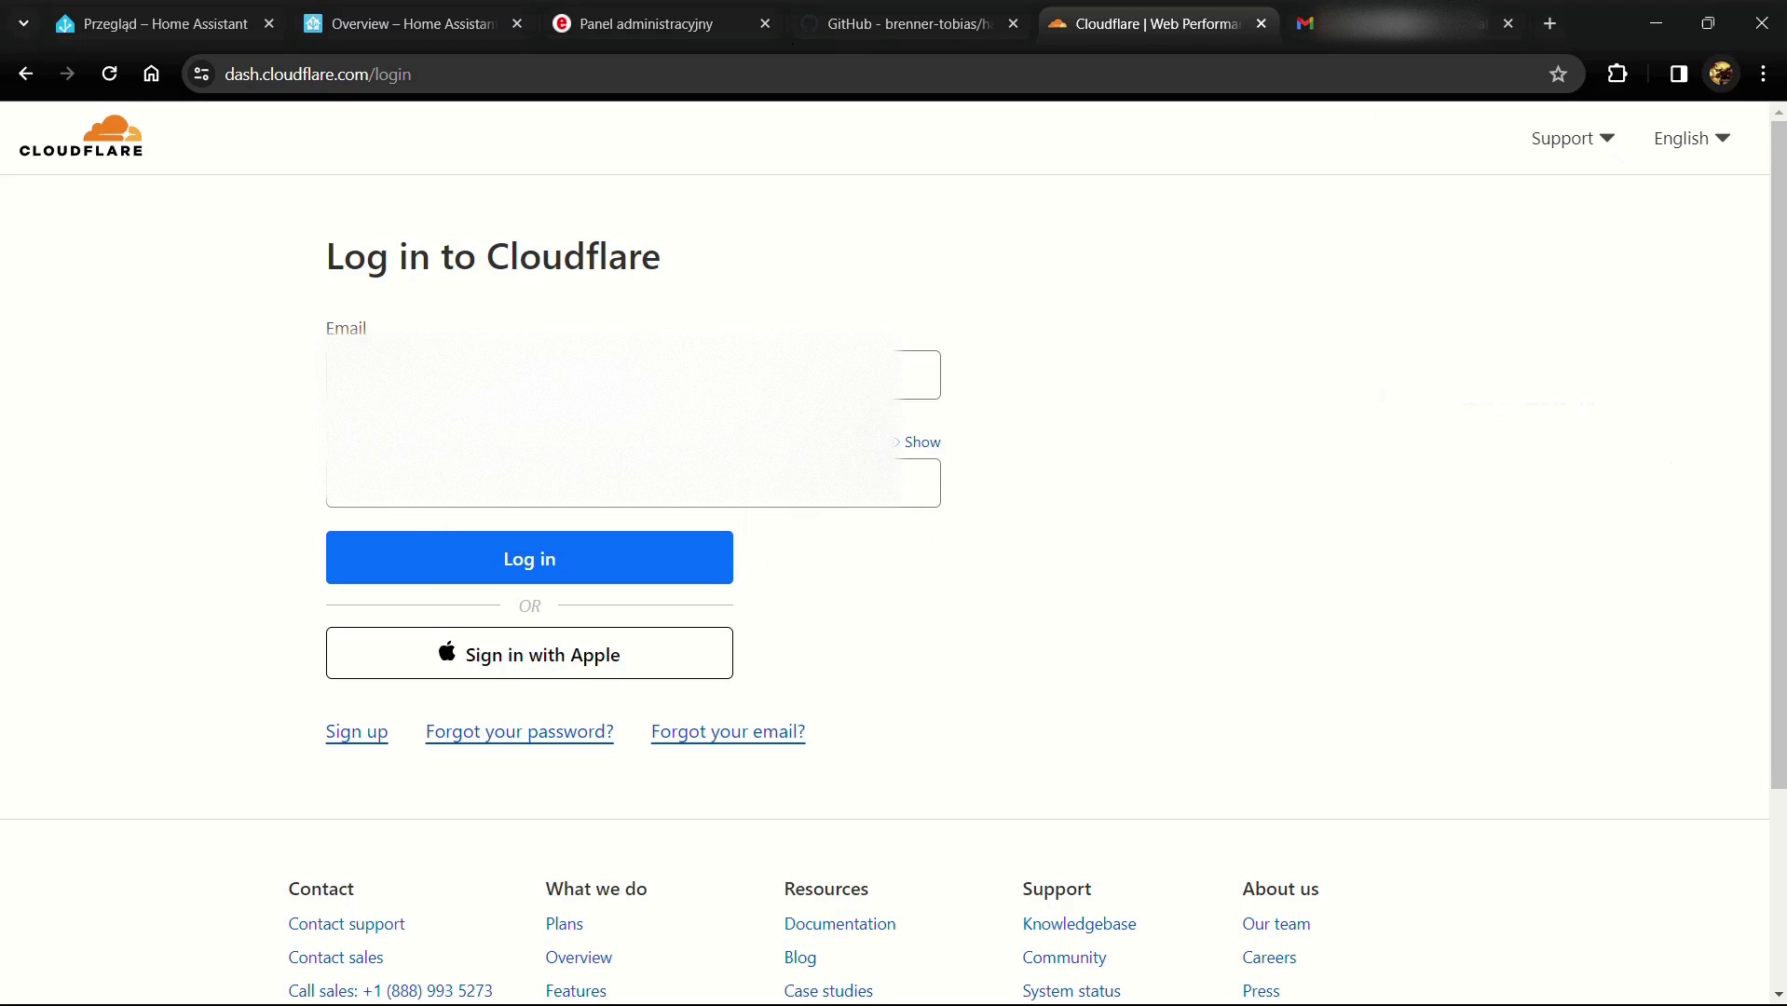
pyautogui.click(606, 374)
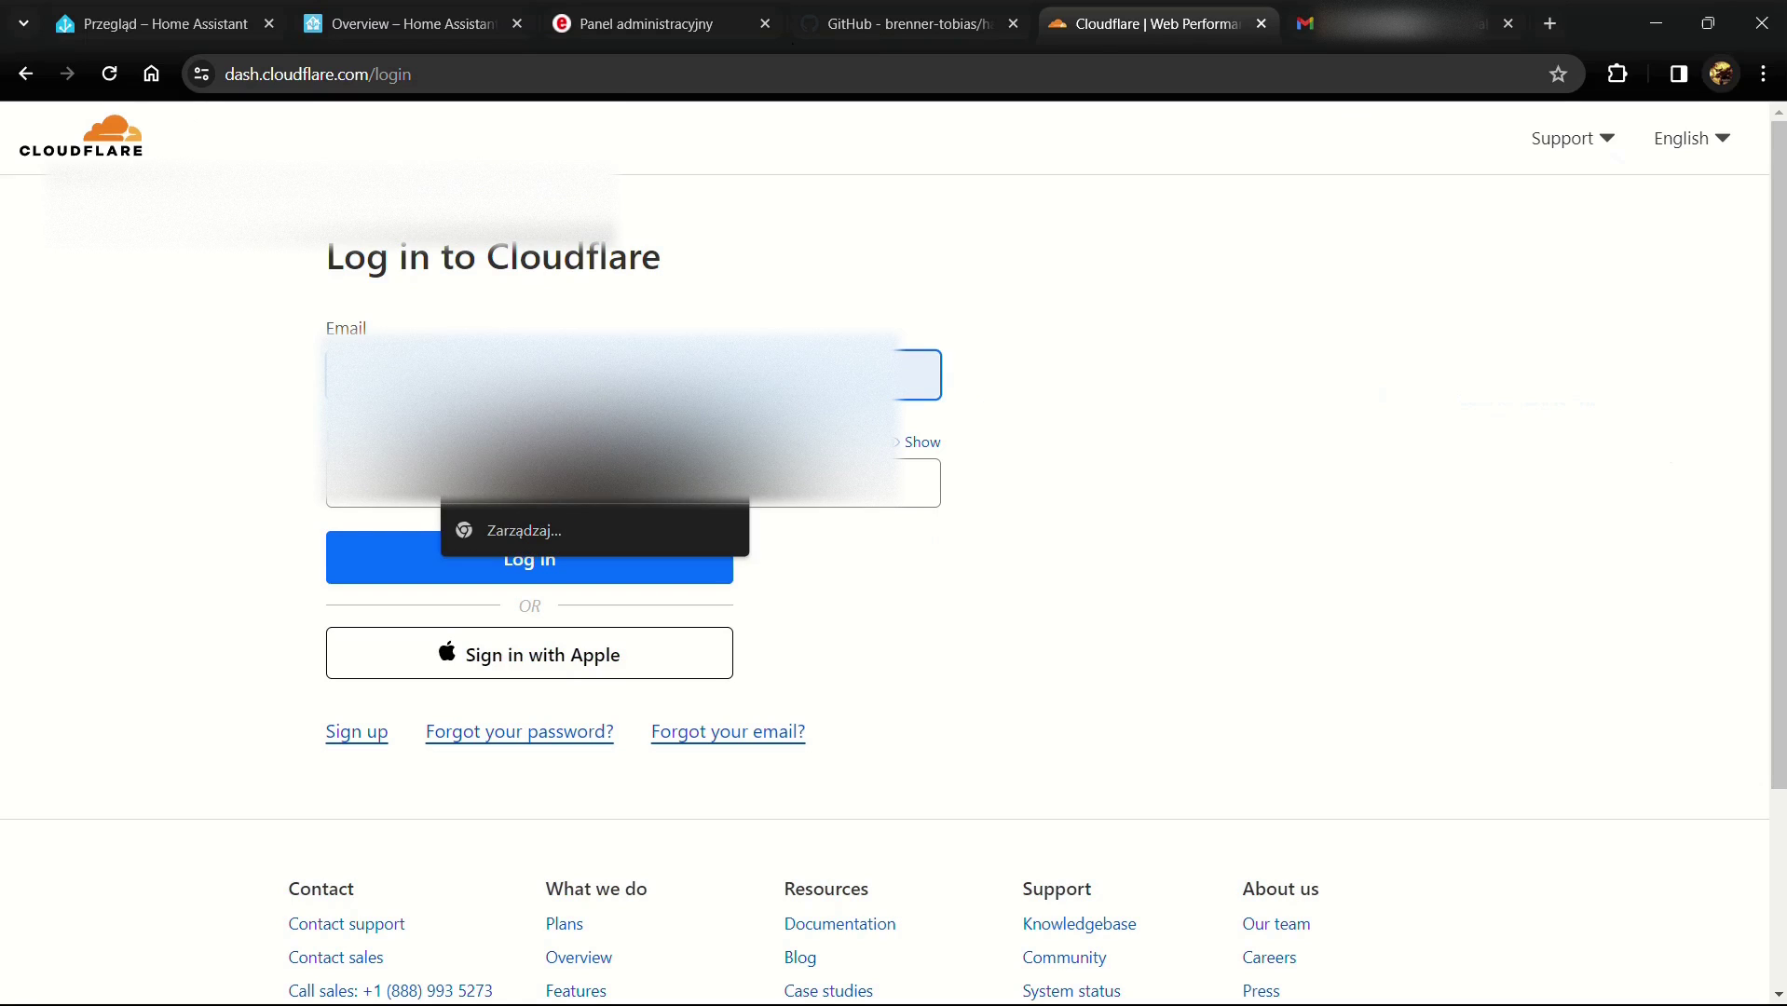
pyautogui.click(475, 501)
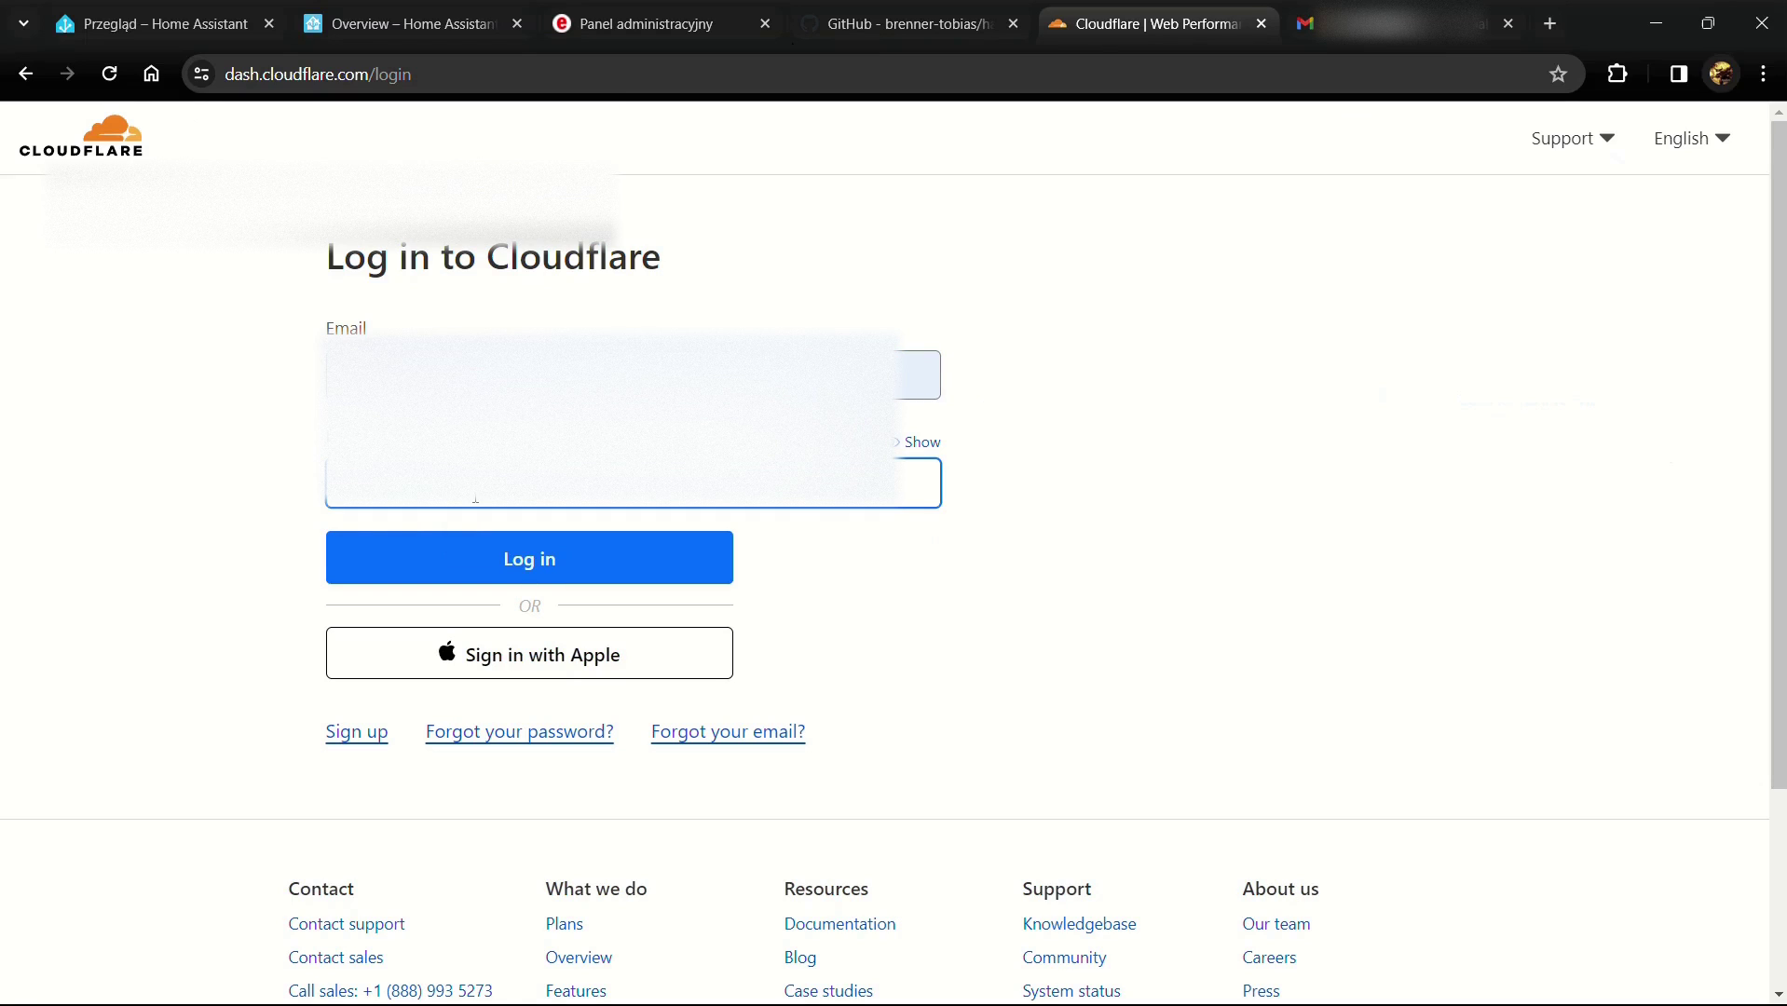
pyautogui.click(538, 559)
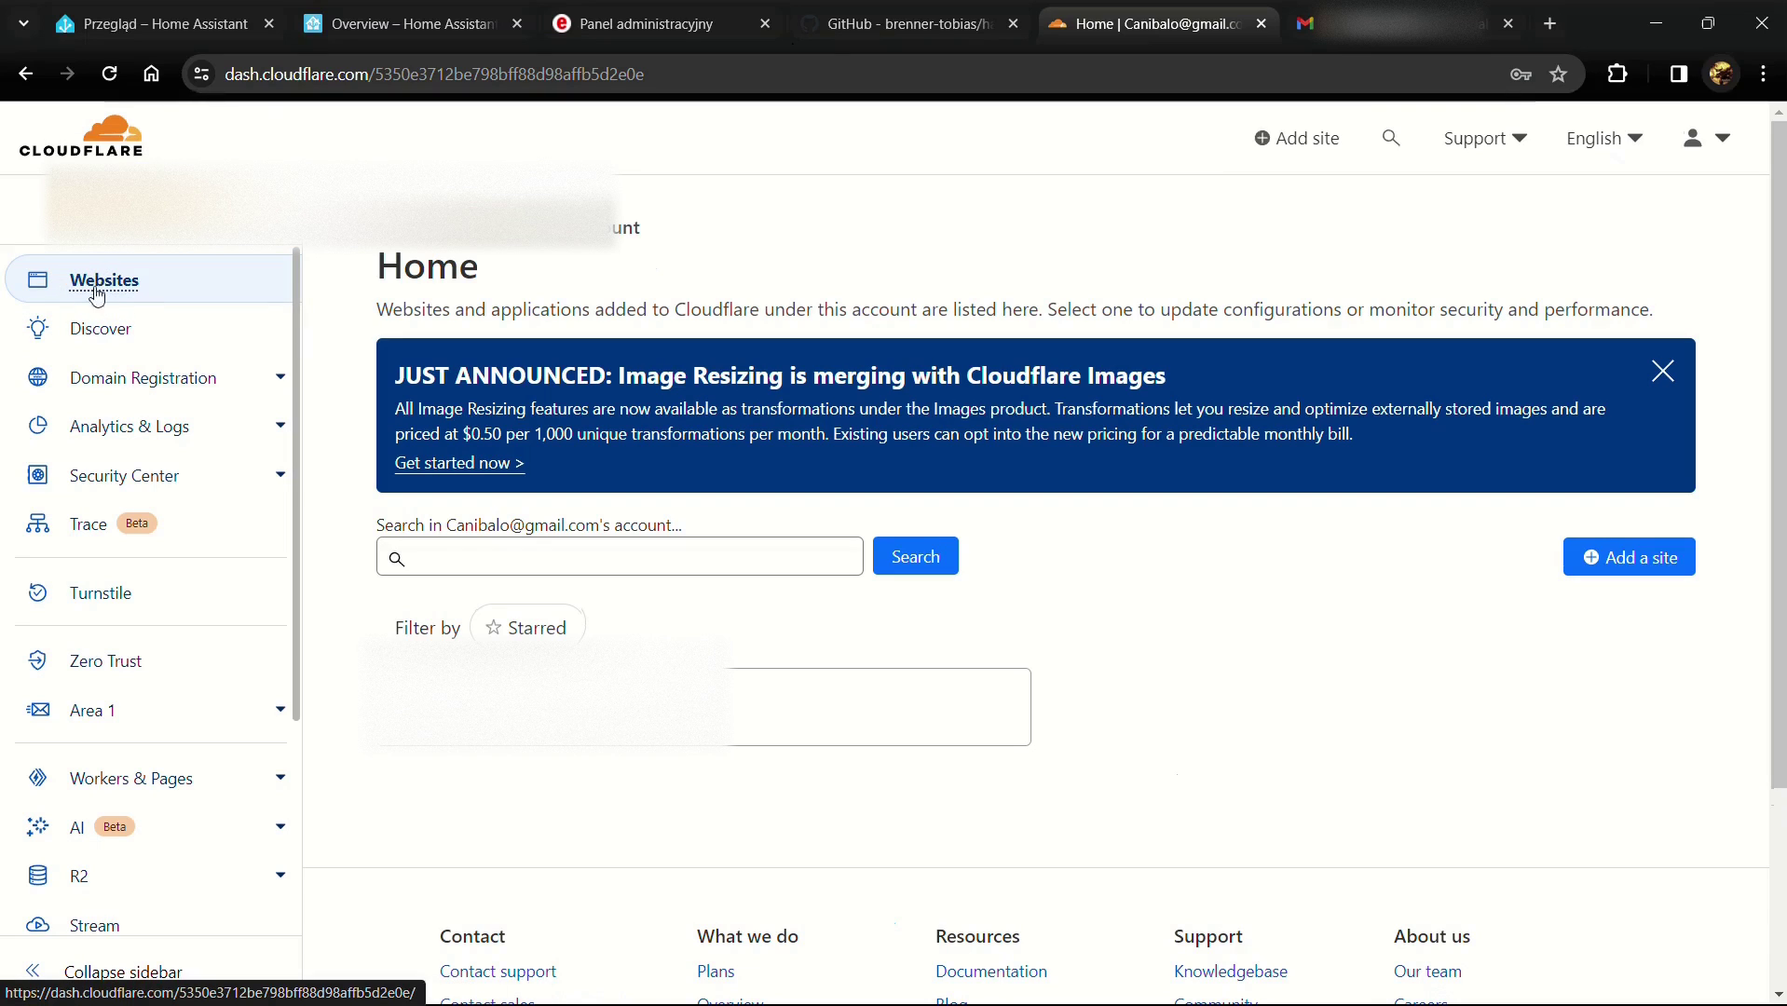
# Step: Add a new site to Cloudflare with the domain name smarttube.pl
pyautogui.click(1627, 568)
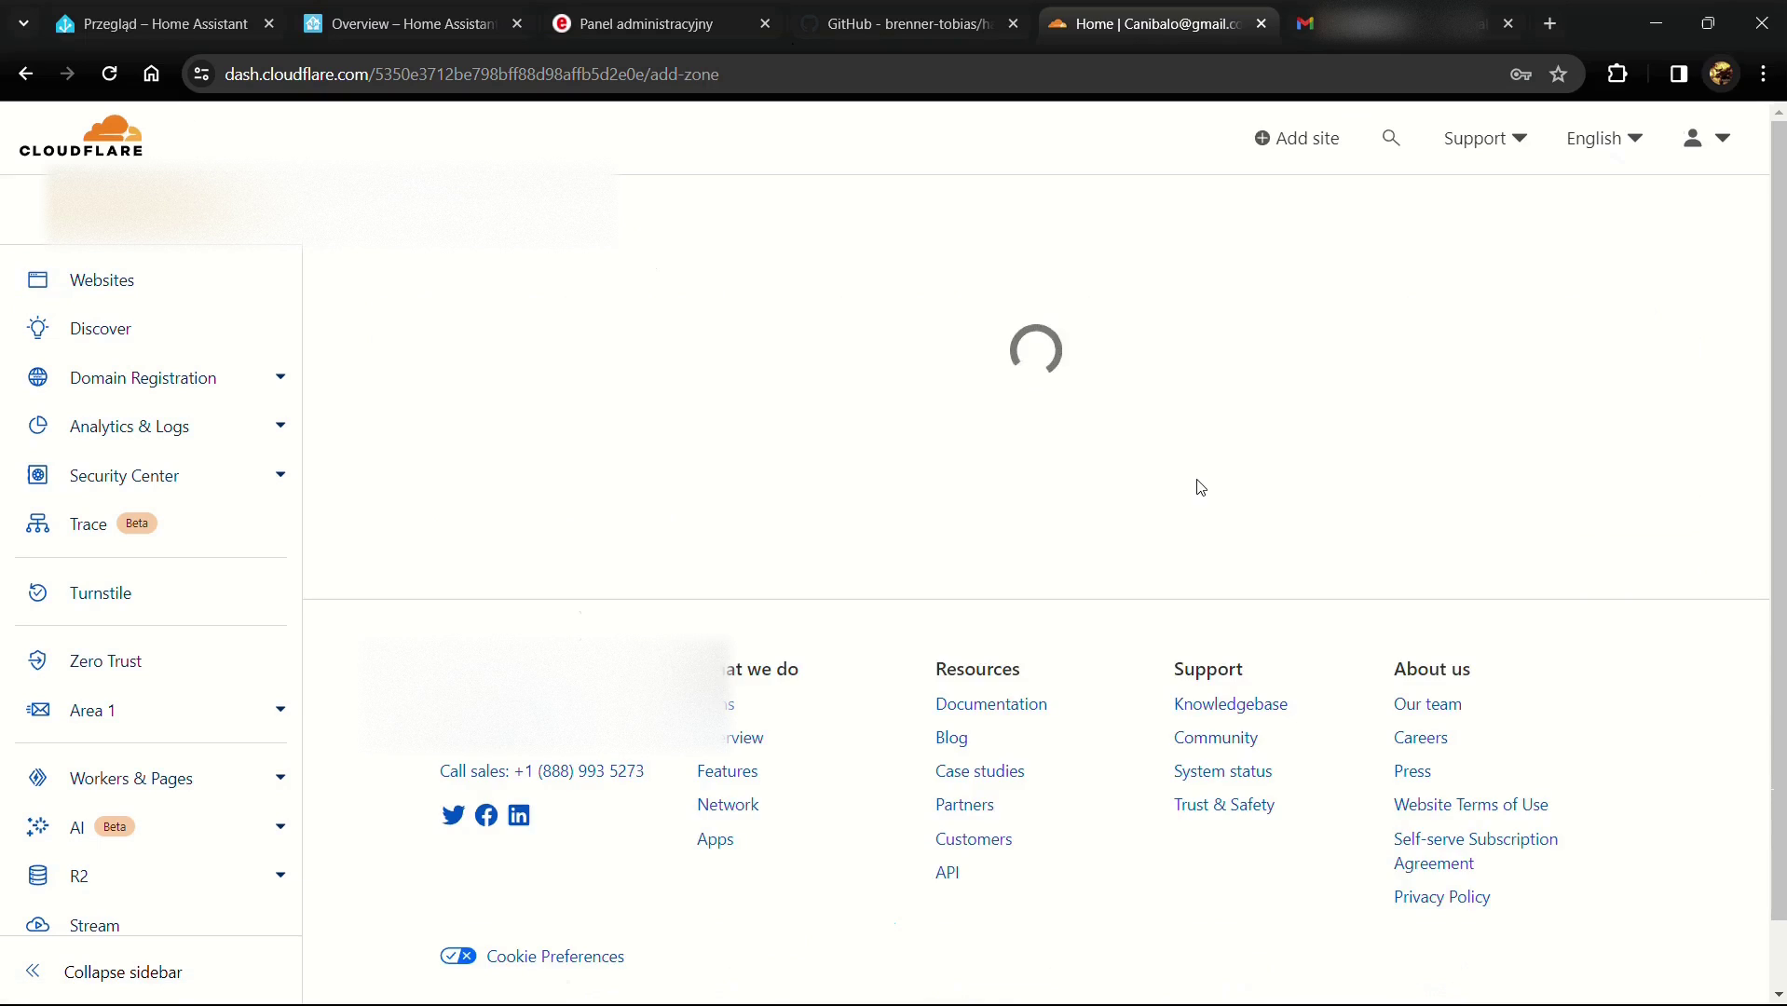
pyautogui.click(452, 489)
pyautogui.write('smar')
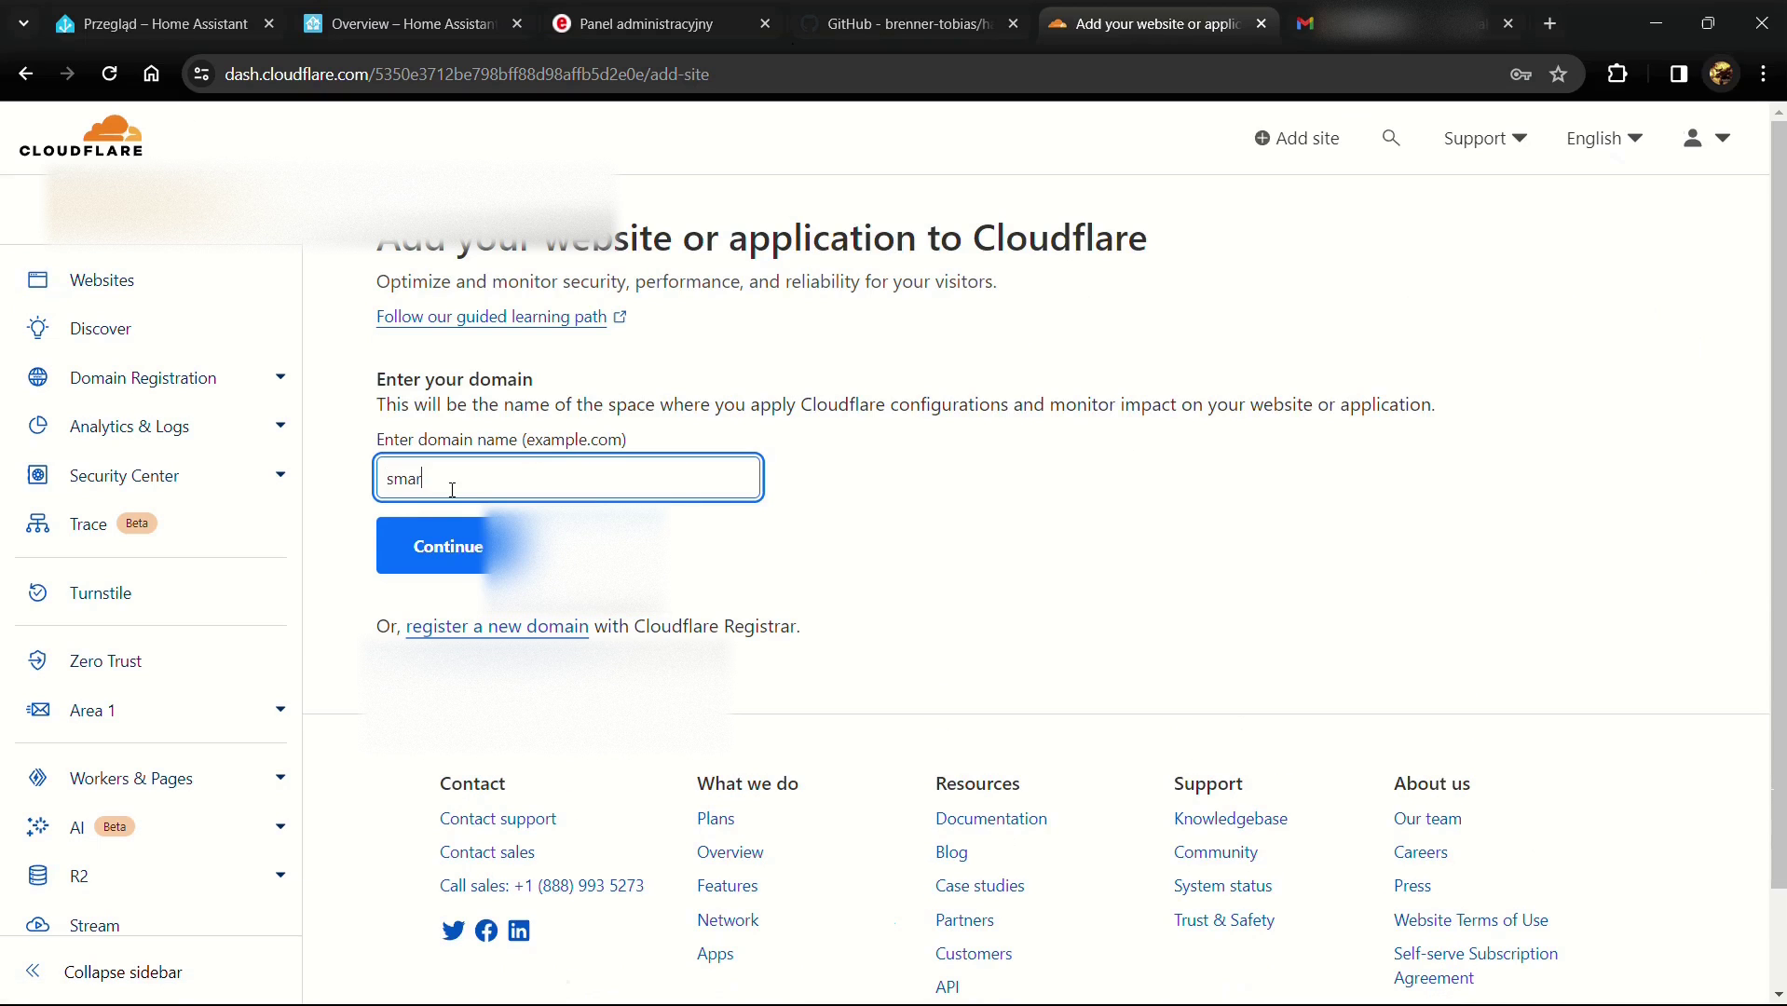
pyautogui.write('ttube.pl')
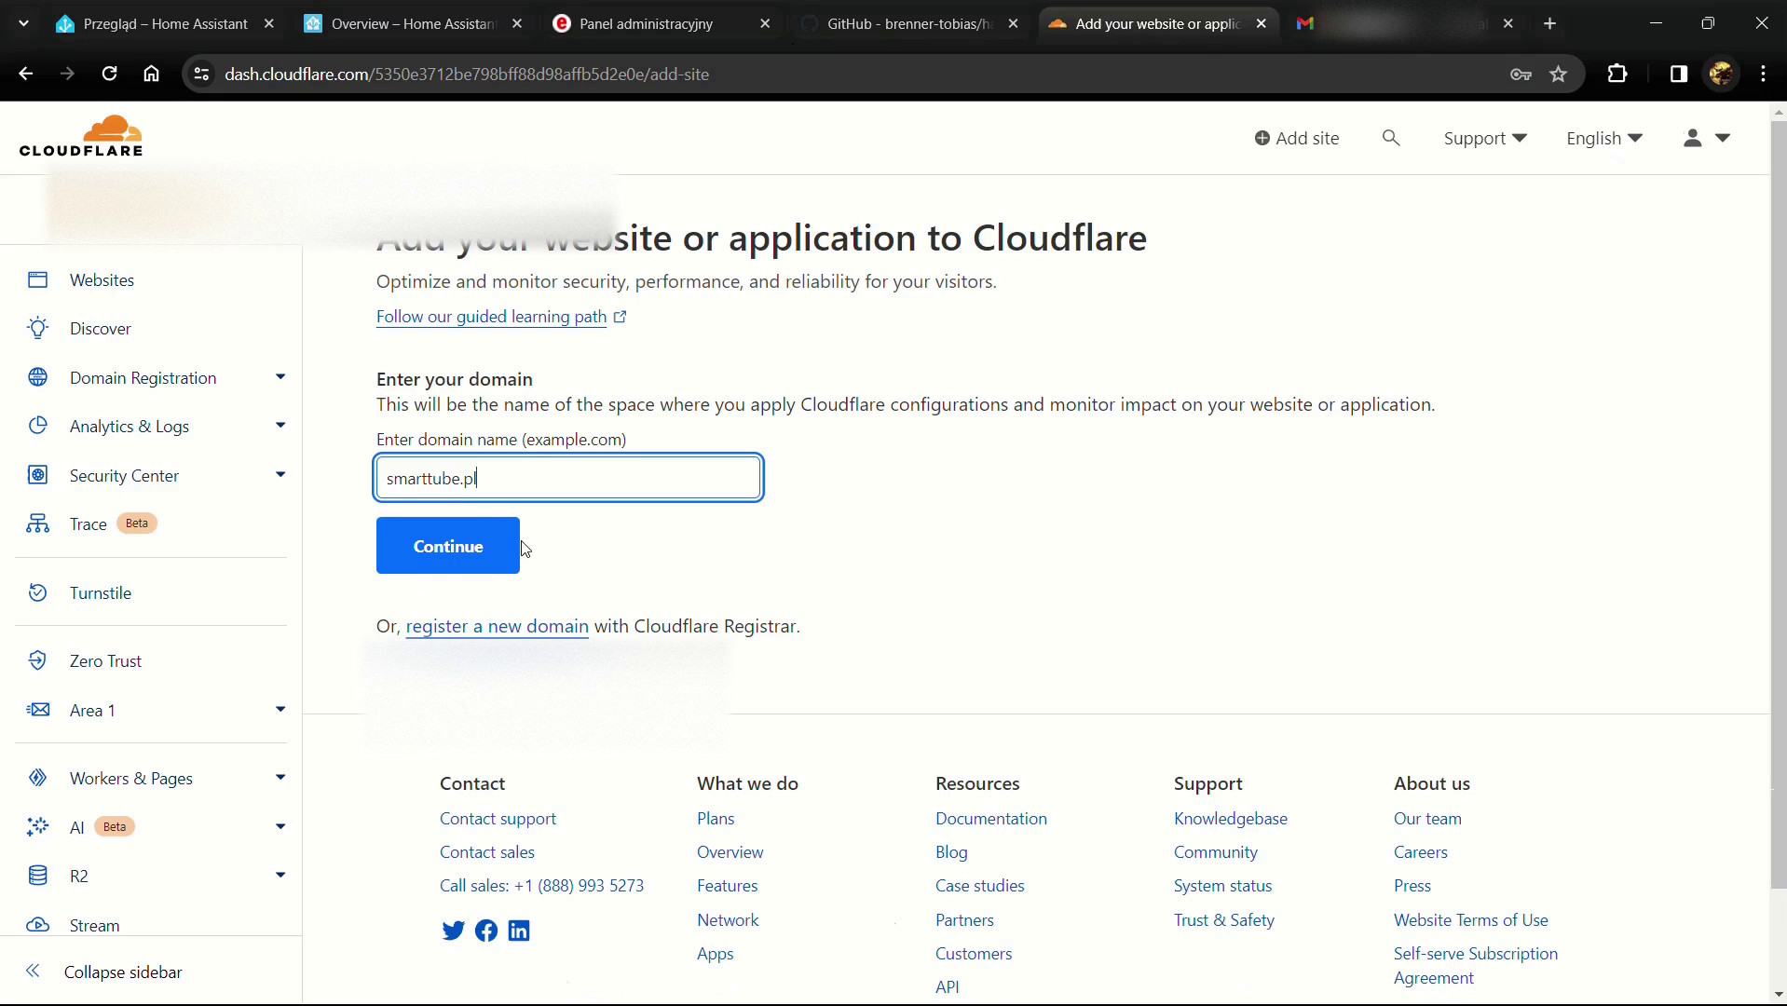
pyautogui.click(459, 556)
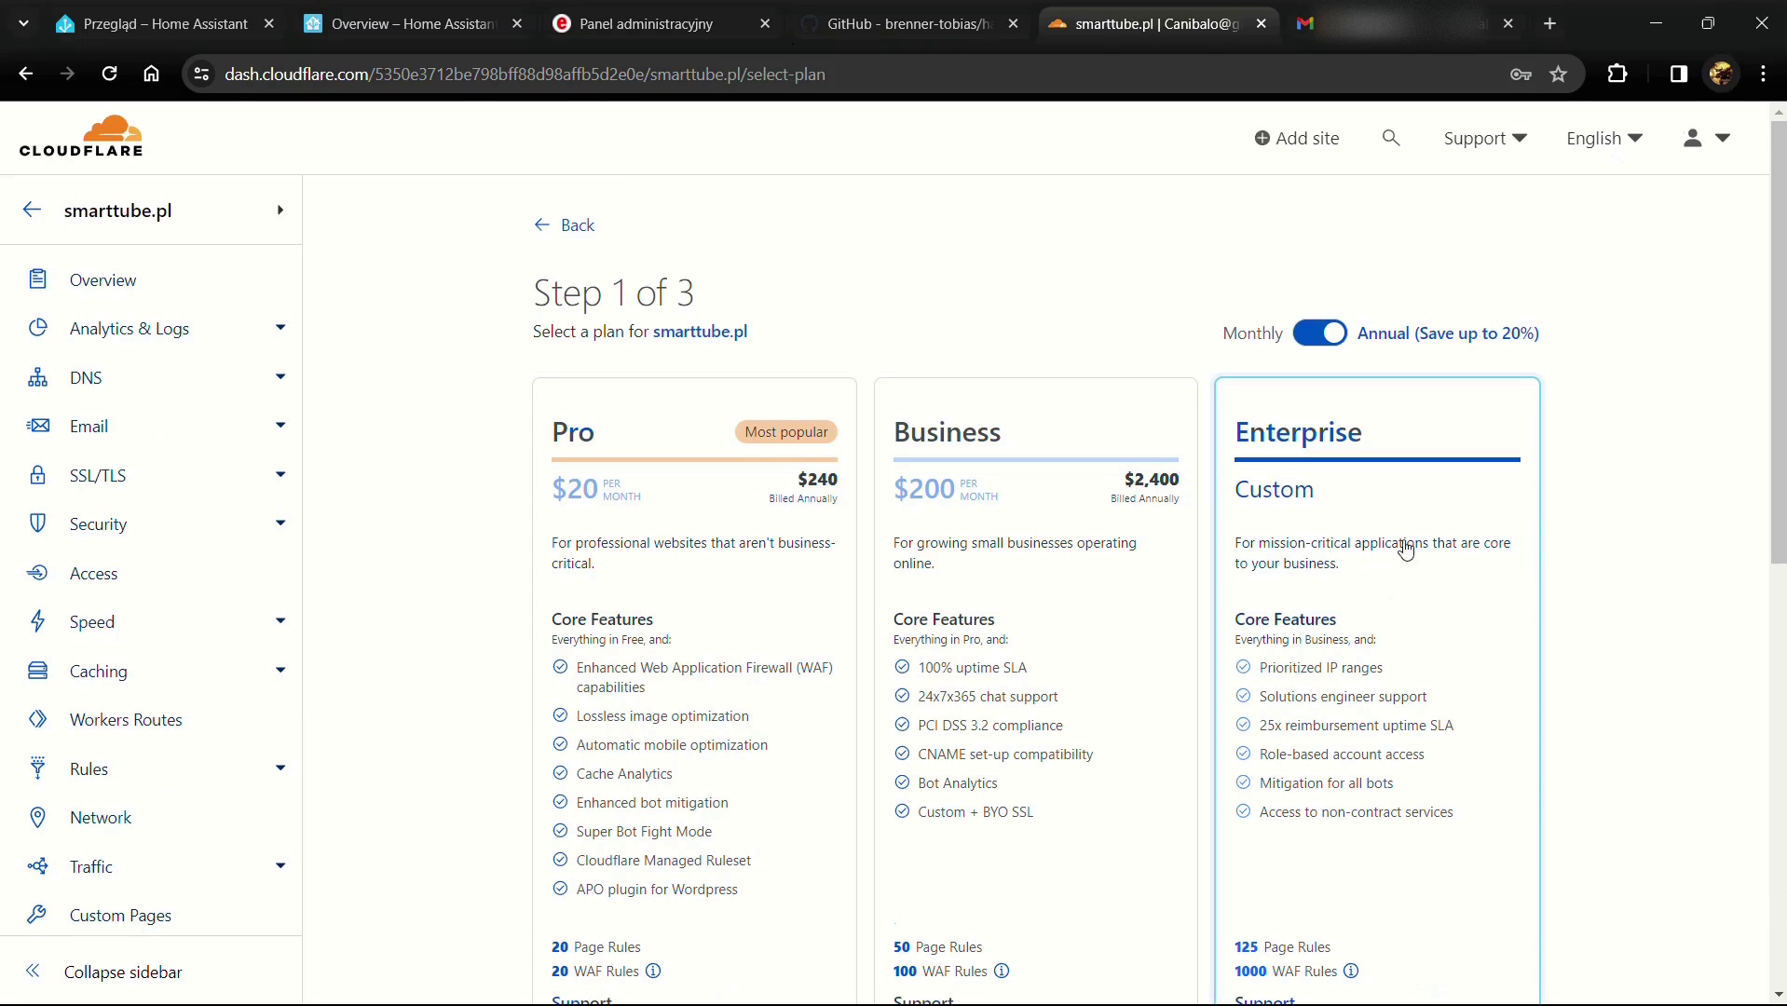
# Step: Choose the Free plan for smarttube.pl and continue to the DNS record review
pyautogui.scroll(-7, 906, 498)
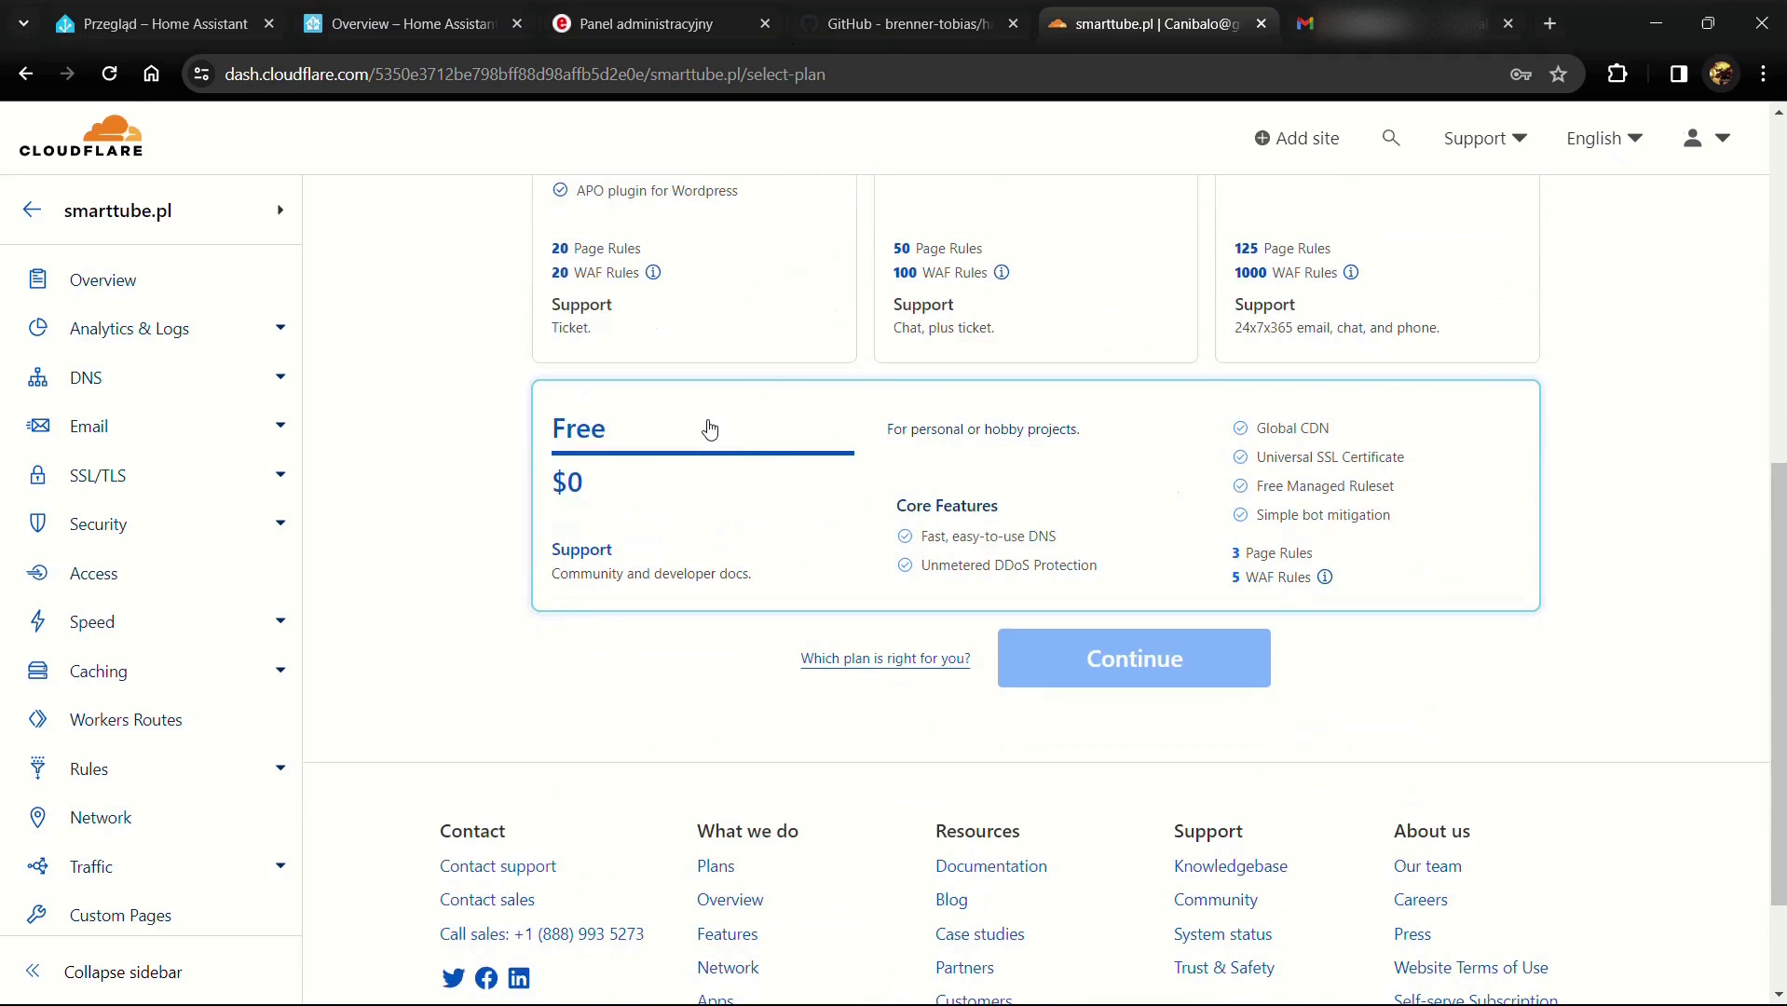
pyautogui.click(664, 417)
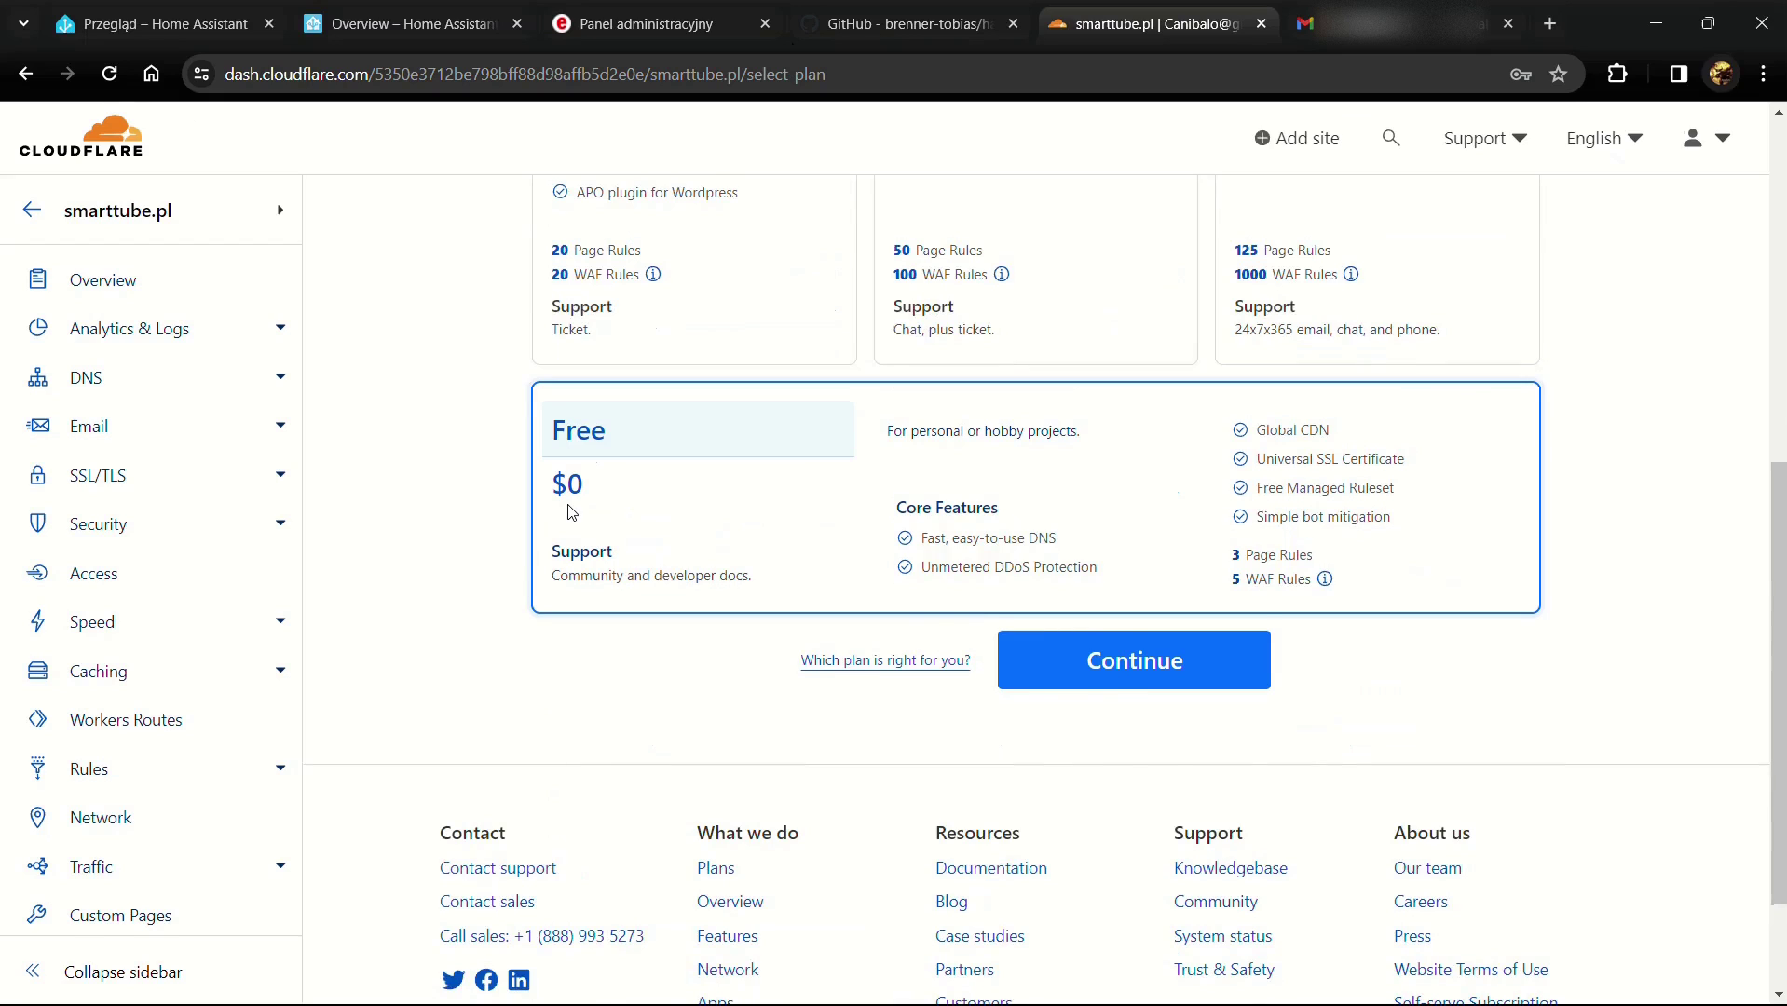
pyautogui.scroll(3, 571, 513)
pyautogui.scroll(-5, 838, 508)
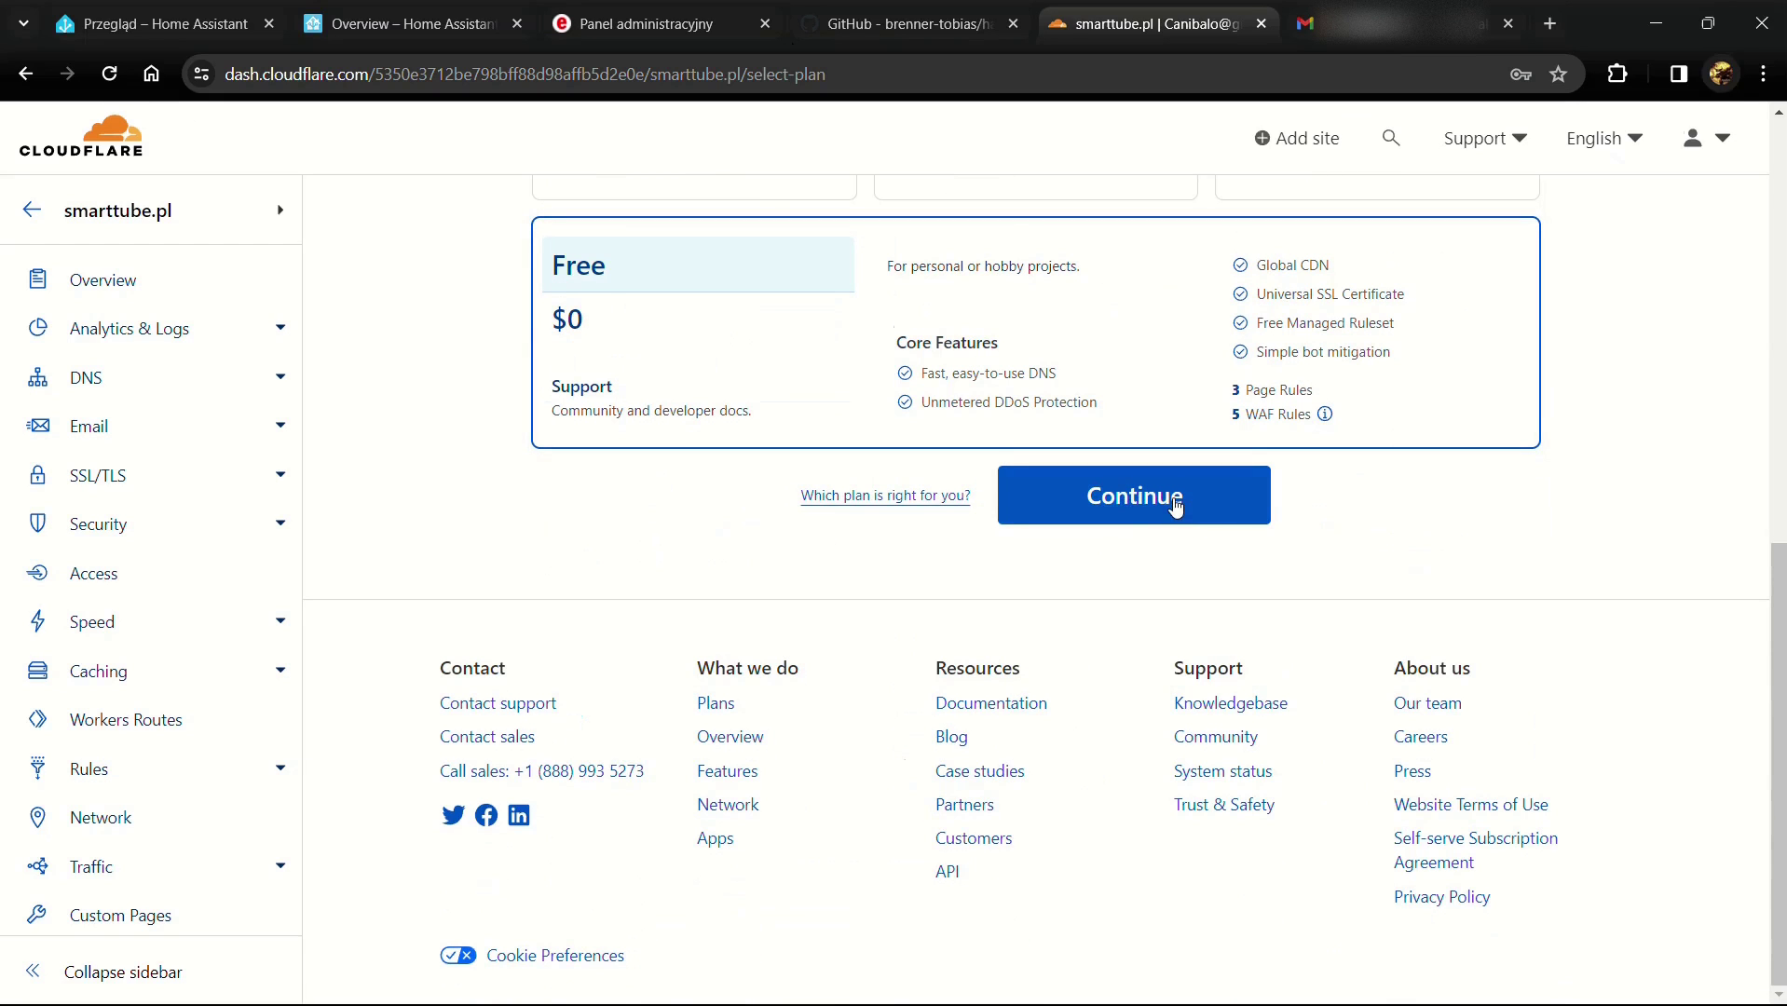
pyautogui.click(1176, 508)
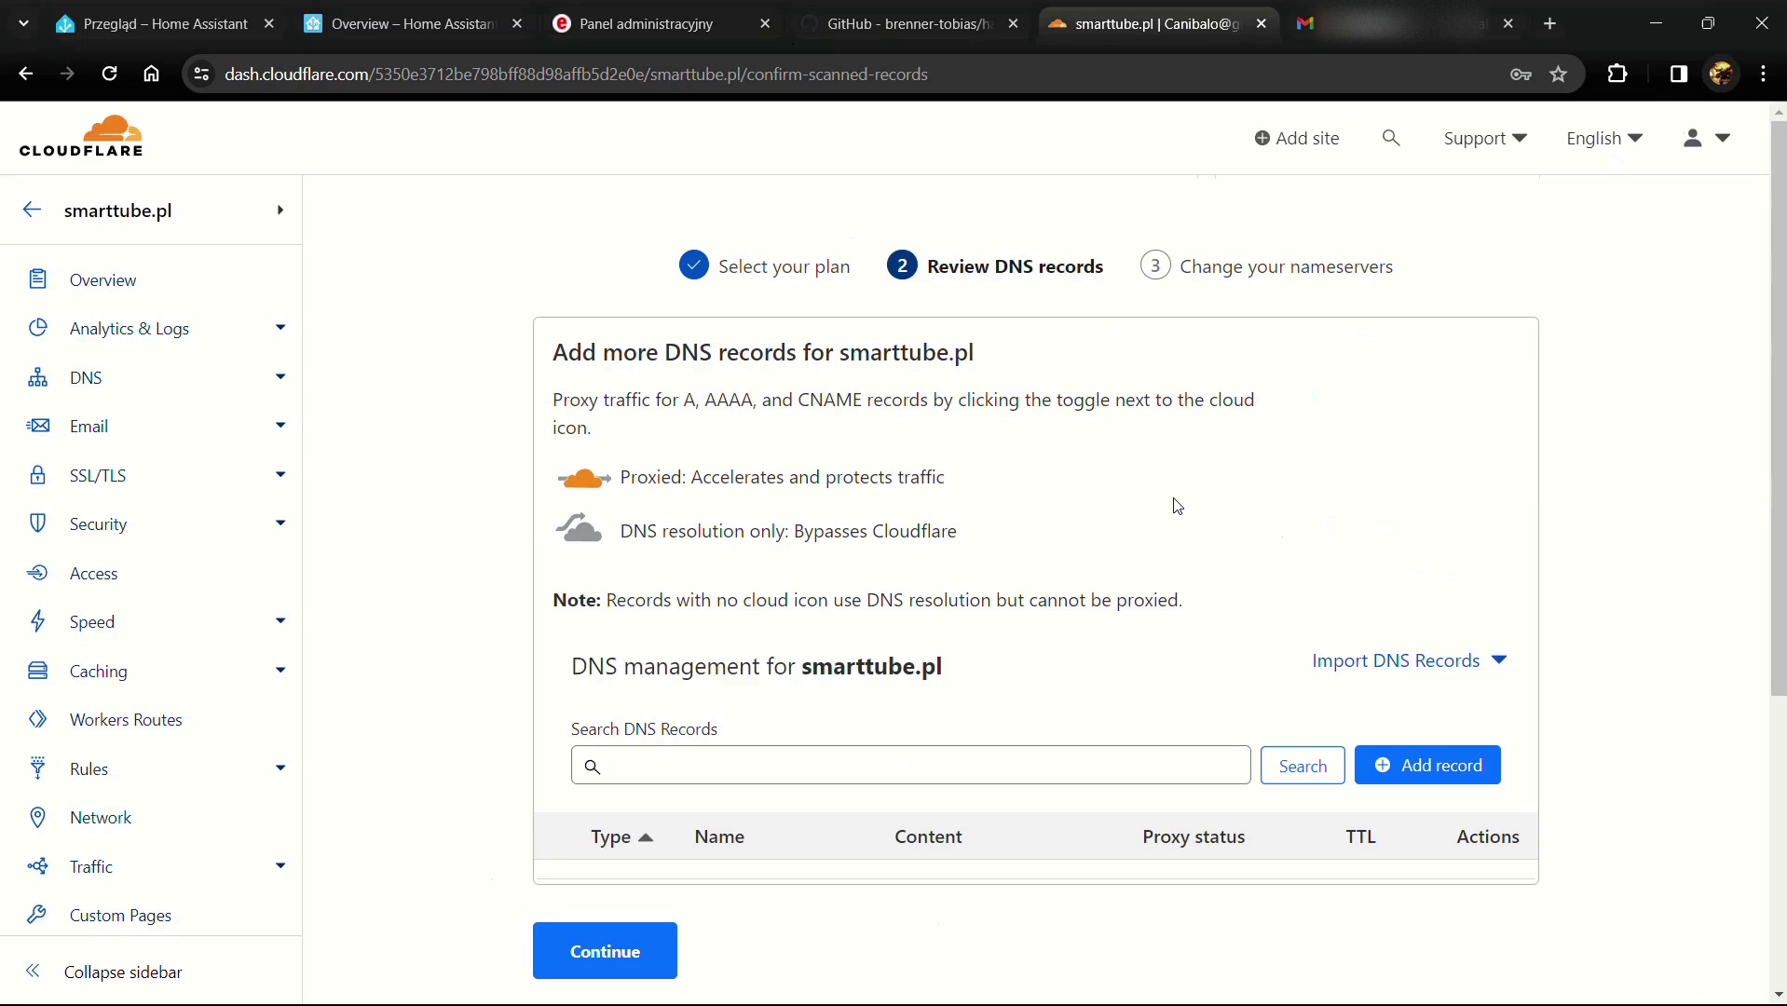
# Step: Open the DNS records of smarttube.pl and examine the two assigned Cloudflare nameservers
pyautogui.scroll(-1, 1177, 506)
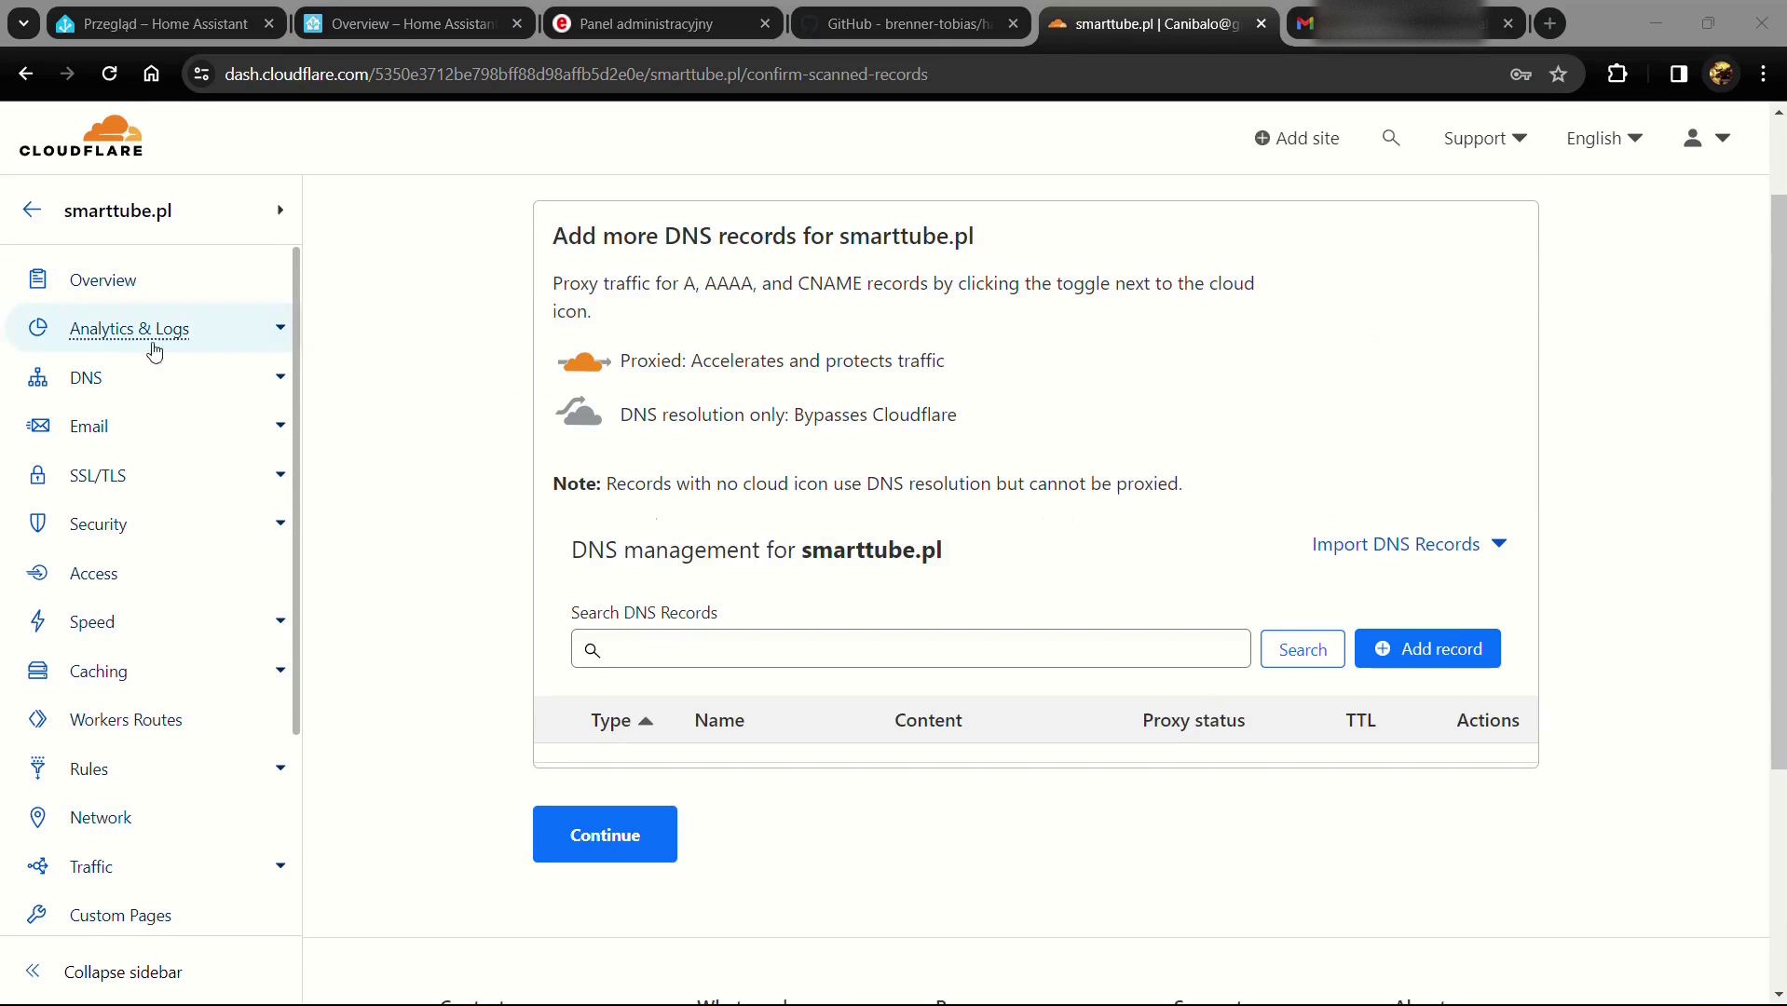
pyautogui.click(89, 389)
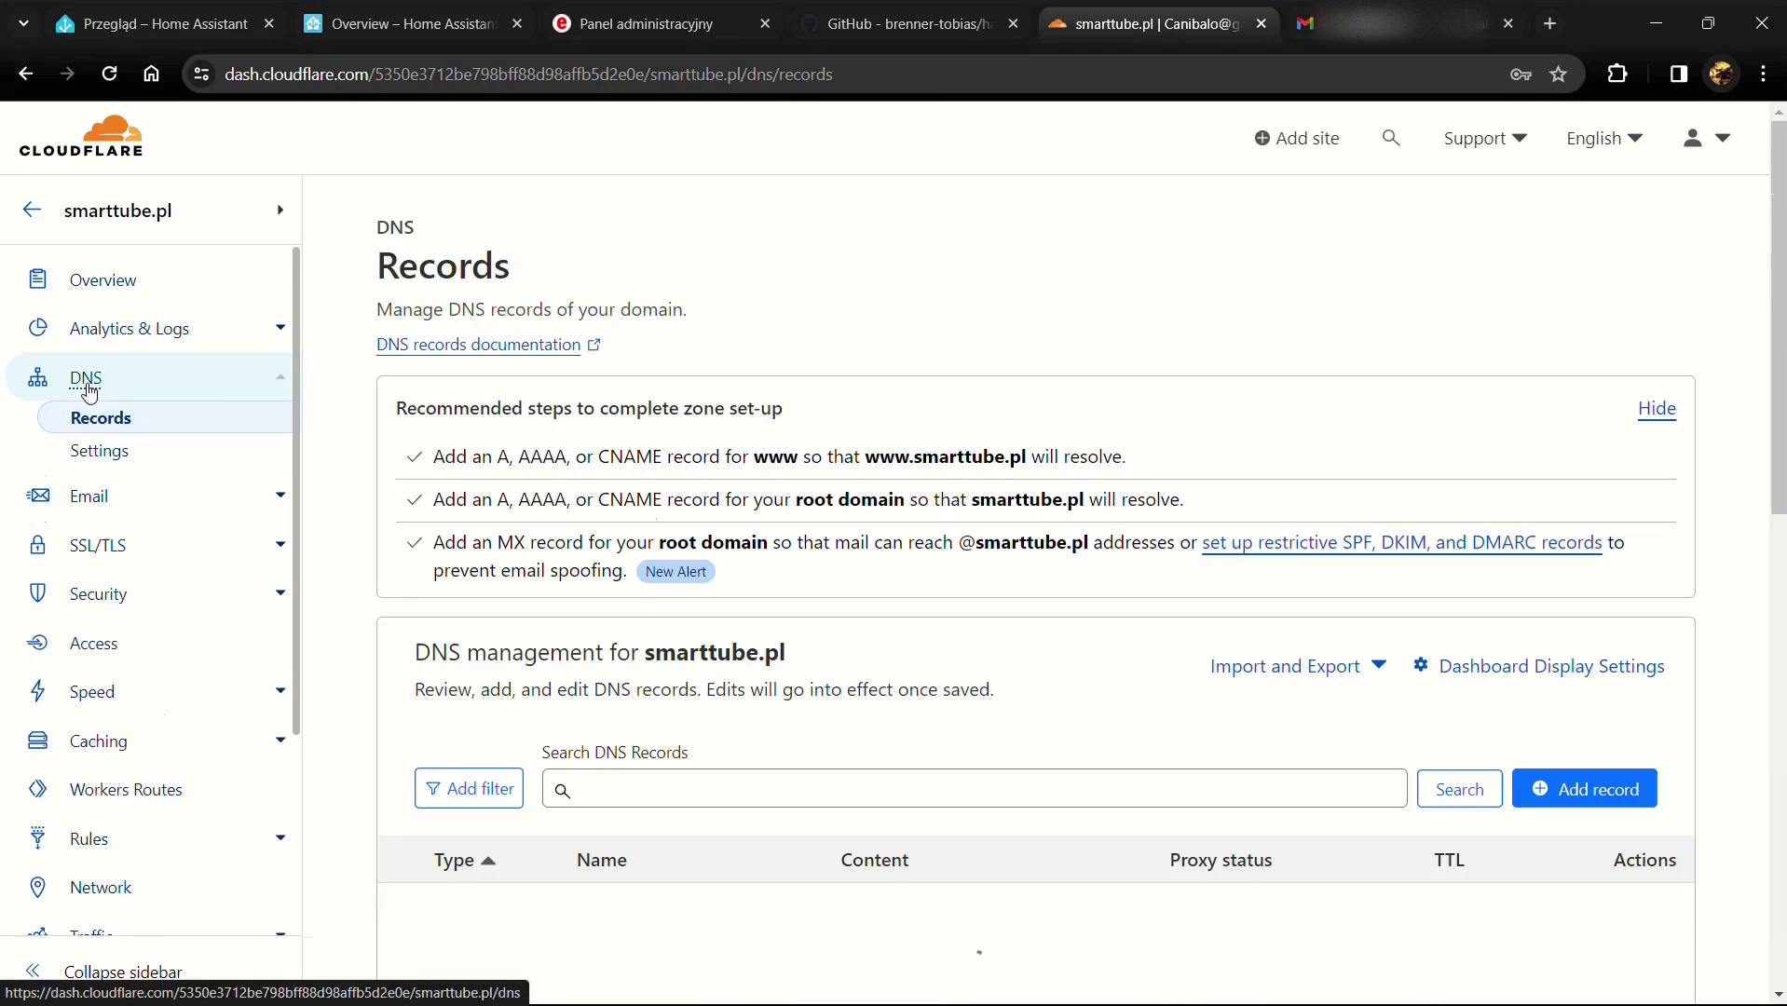
pyautogui.scroll(-4, 568, 650)
pyautogui.scroll(-1, 514, 682)
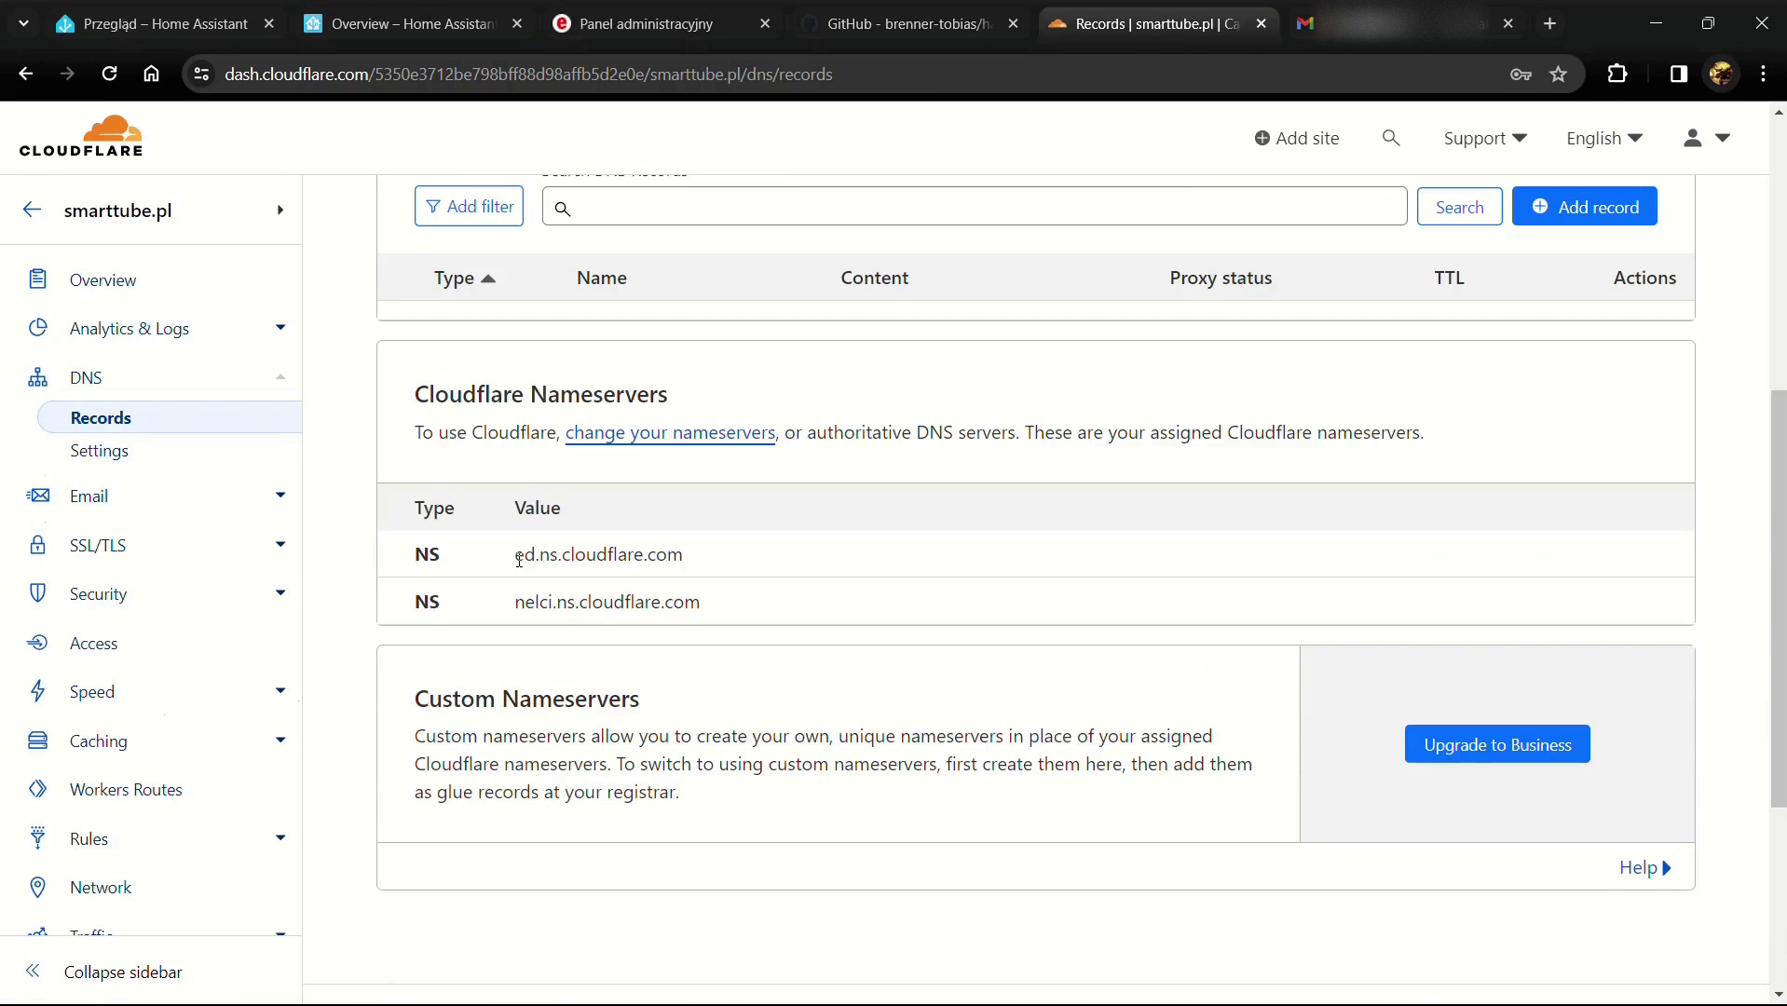
pyautogui.moveTo(519, 559)
pyautogui.mouseDown()
pyautogui.moveTo(746, 579)
pyautogui.moveTo(686, 559)
pyautogui.moveTo(491, 562)
pyautogui.mouseUp()
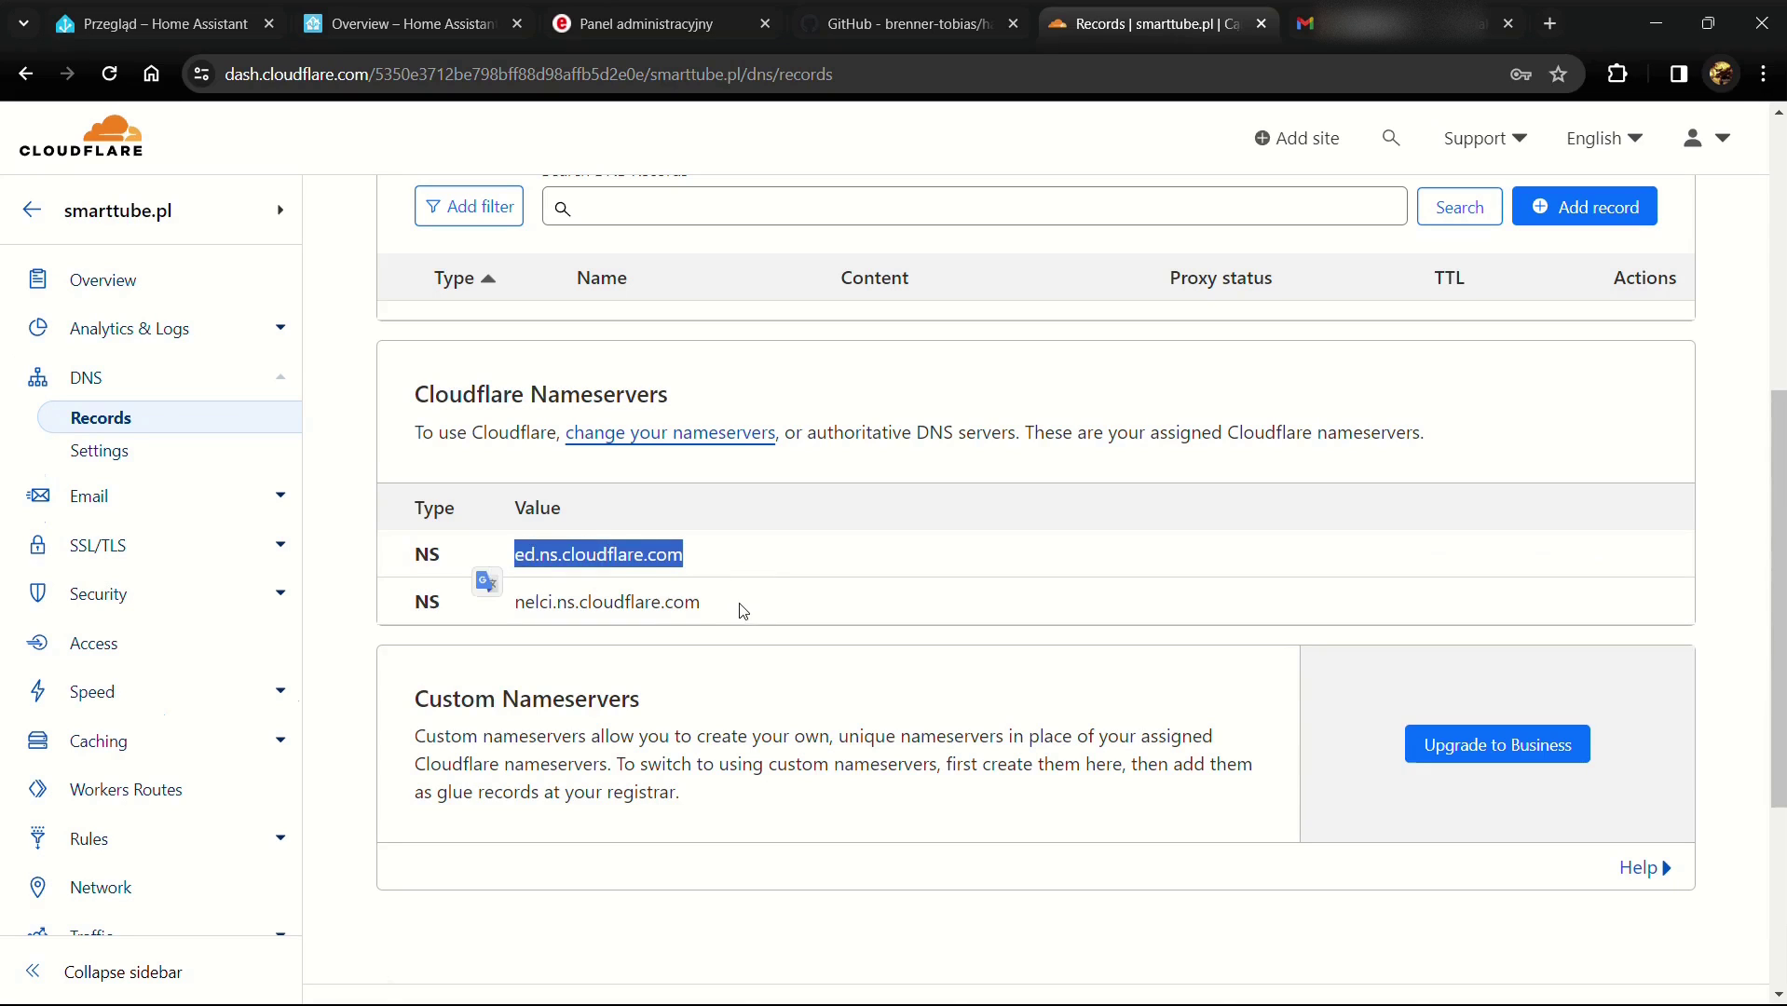
pyautogui.moveTo(742, 611); pyautogui.dragTo(508, 606)
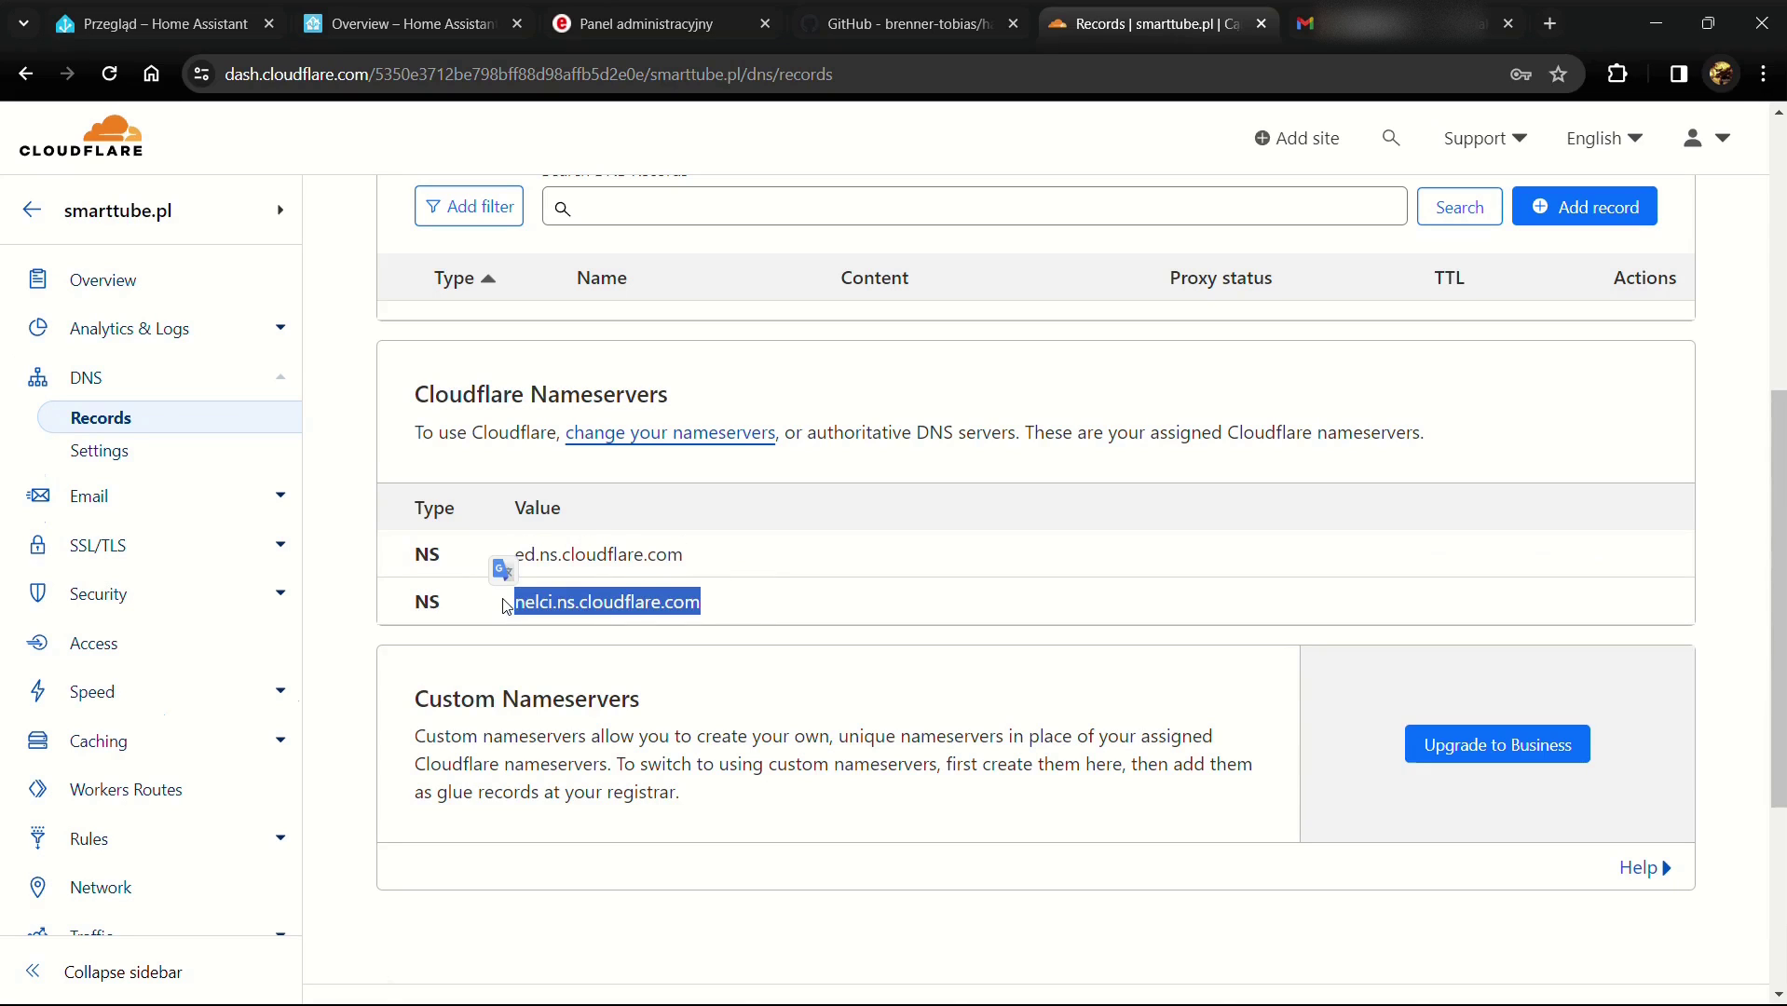
pyautogui.click(696, 562)
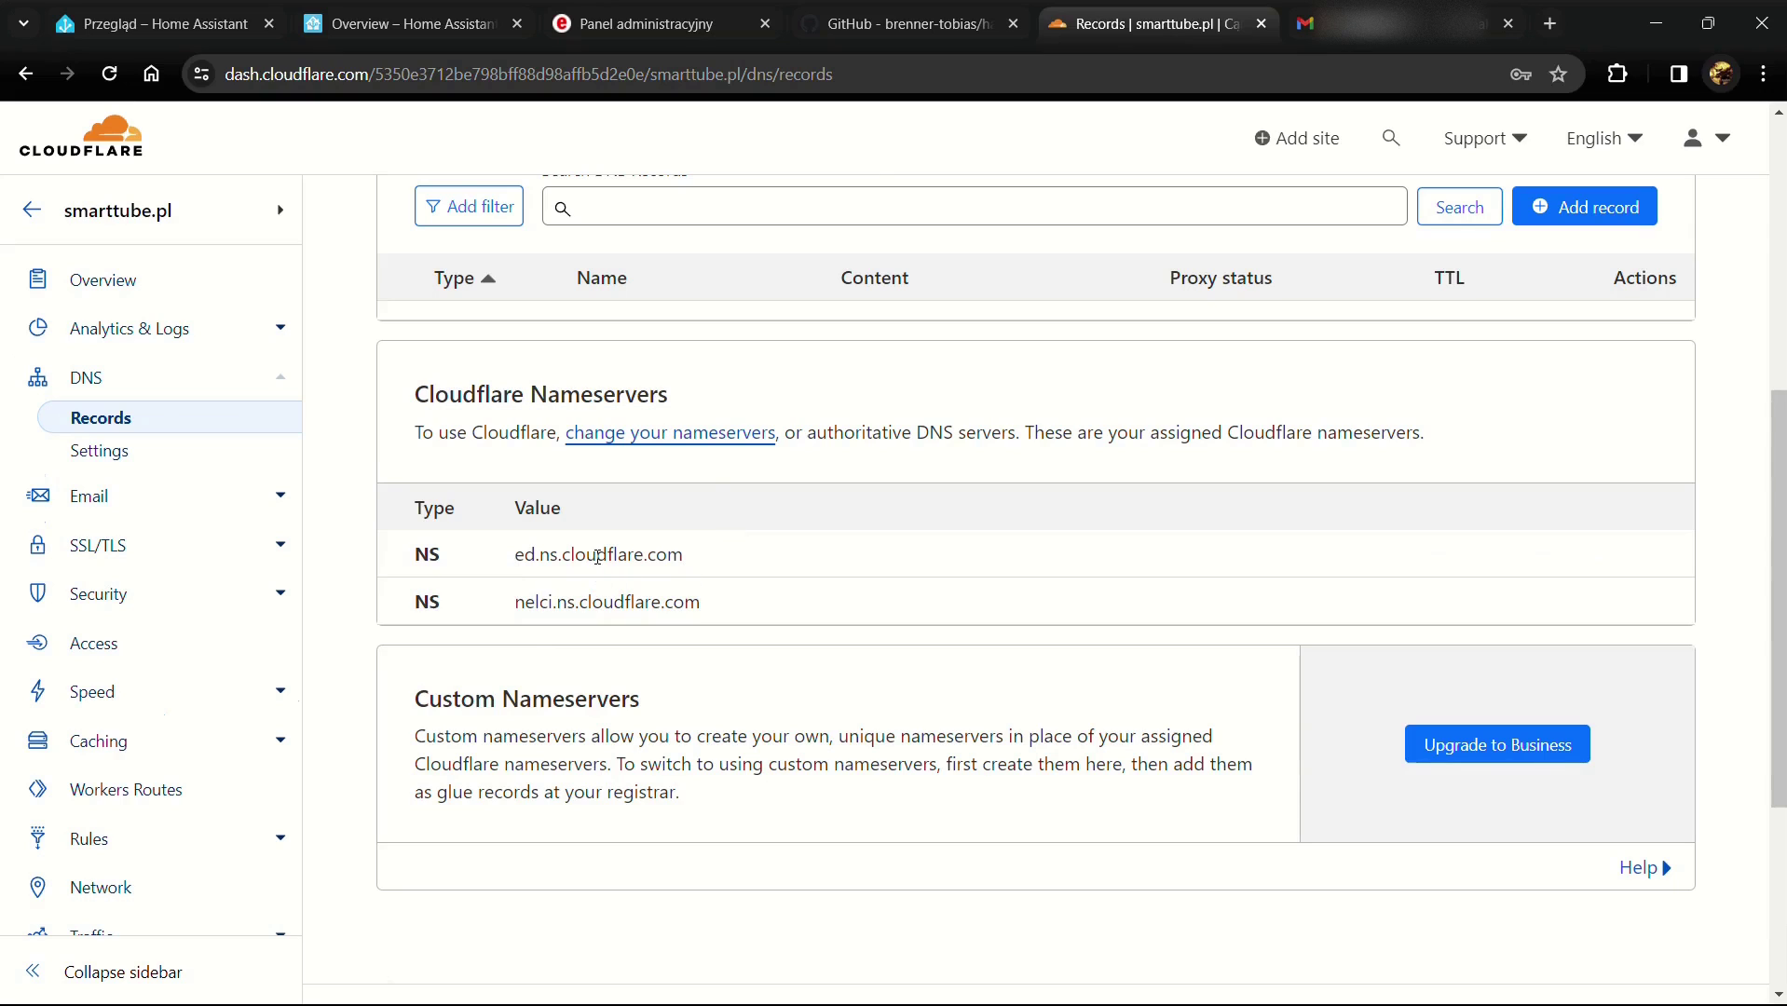
# Step: Switch to the home.pl panel, open smarttube.pl's external DNS server settings and remove the third server, dns3.home.pl
pyautogui.click(621, 26)
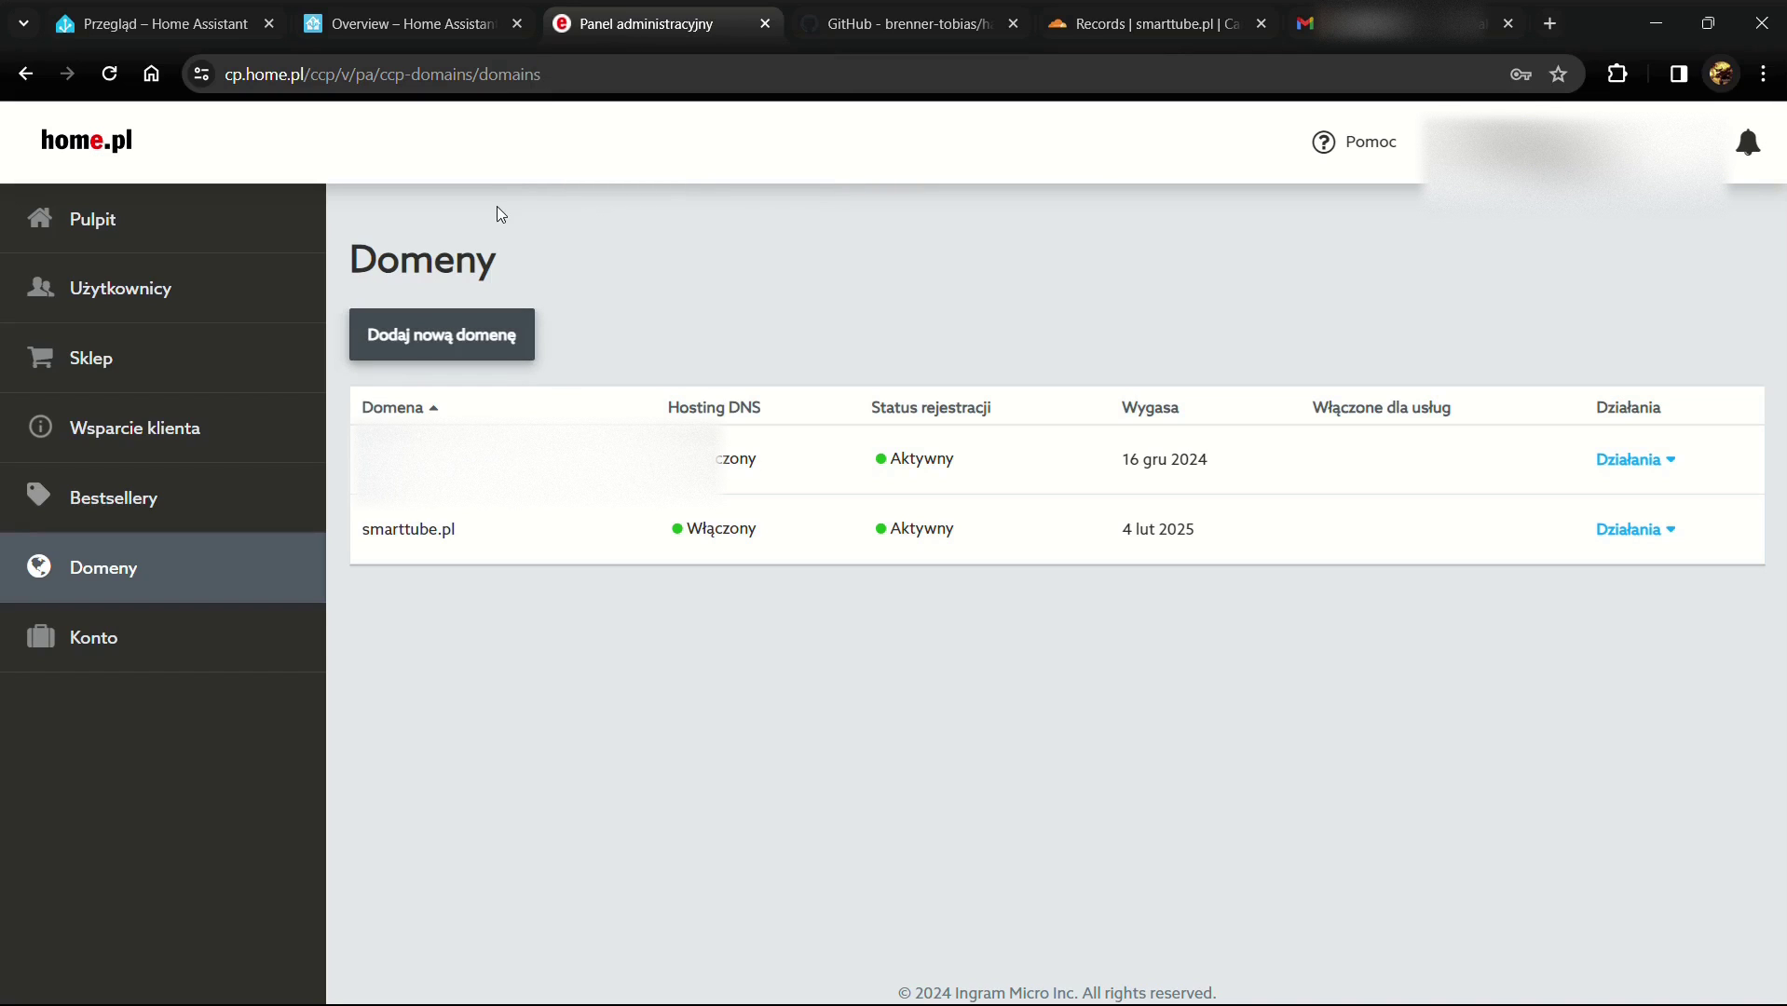
pyautogui.click(421, 539)
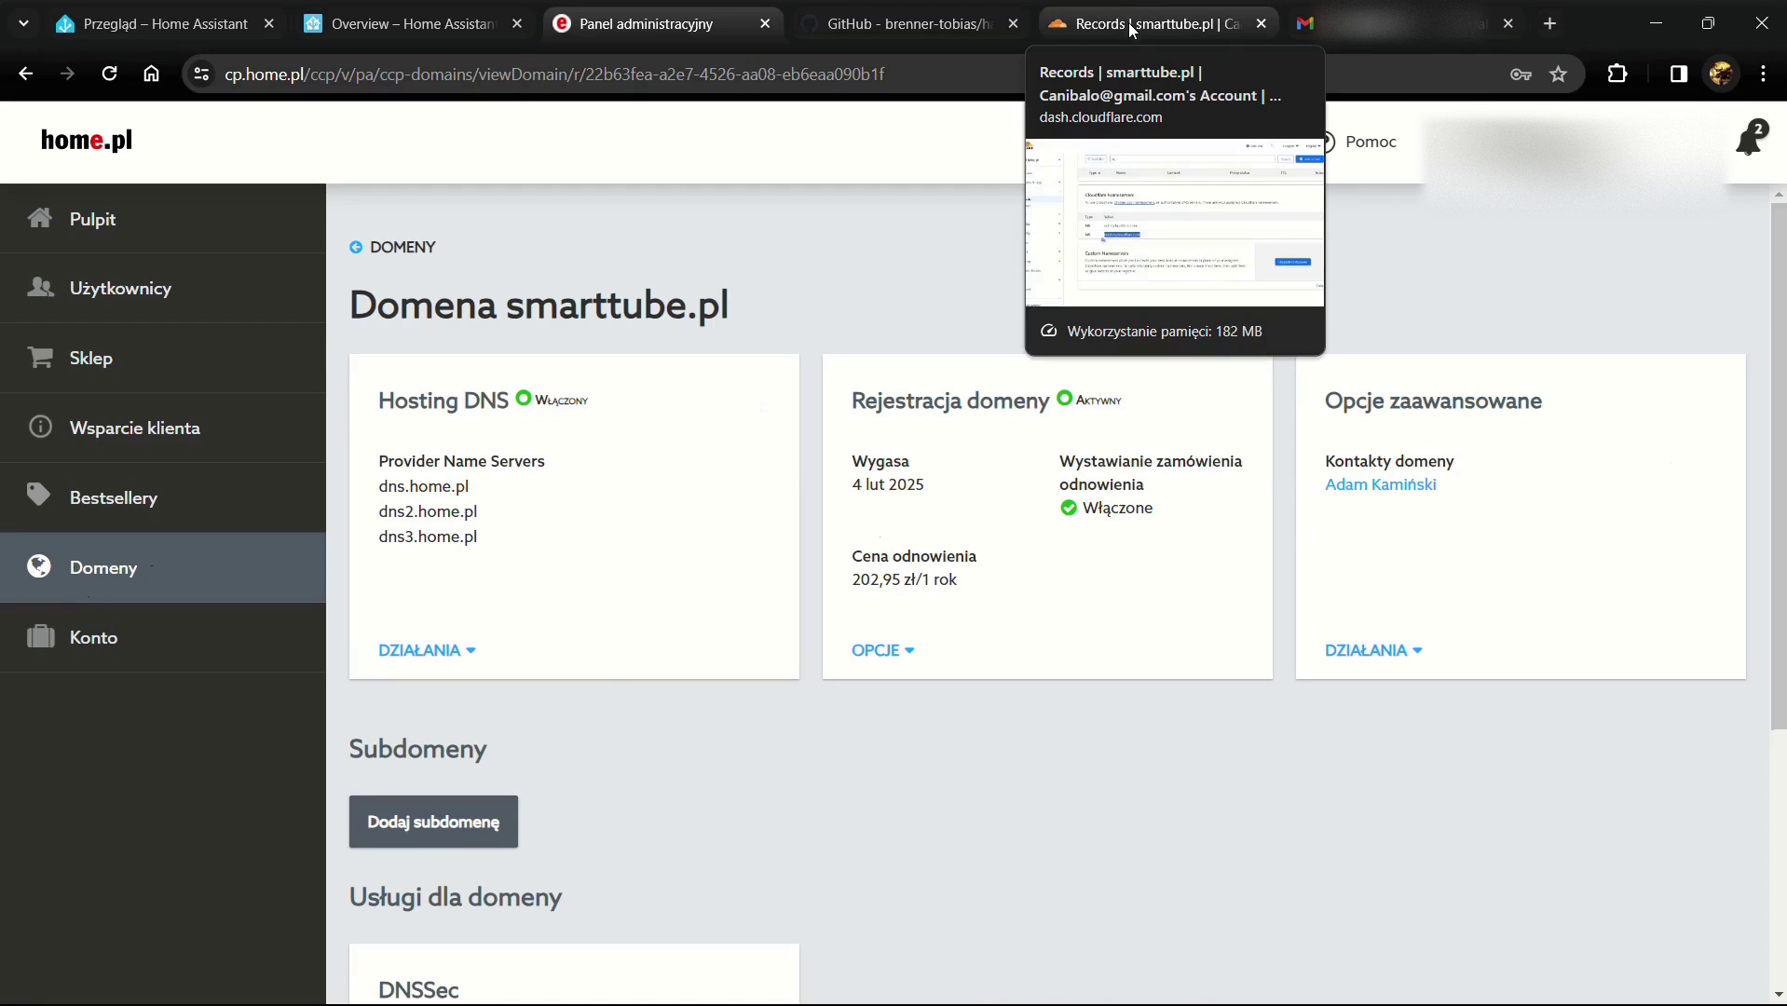
pyautogui.click(421, 649)
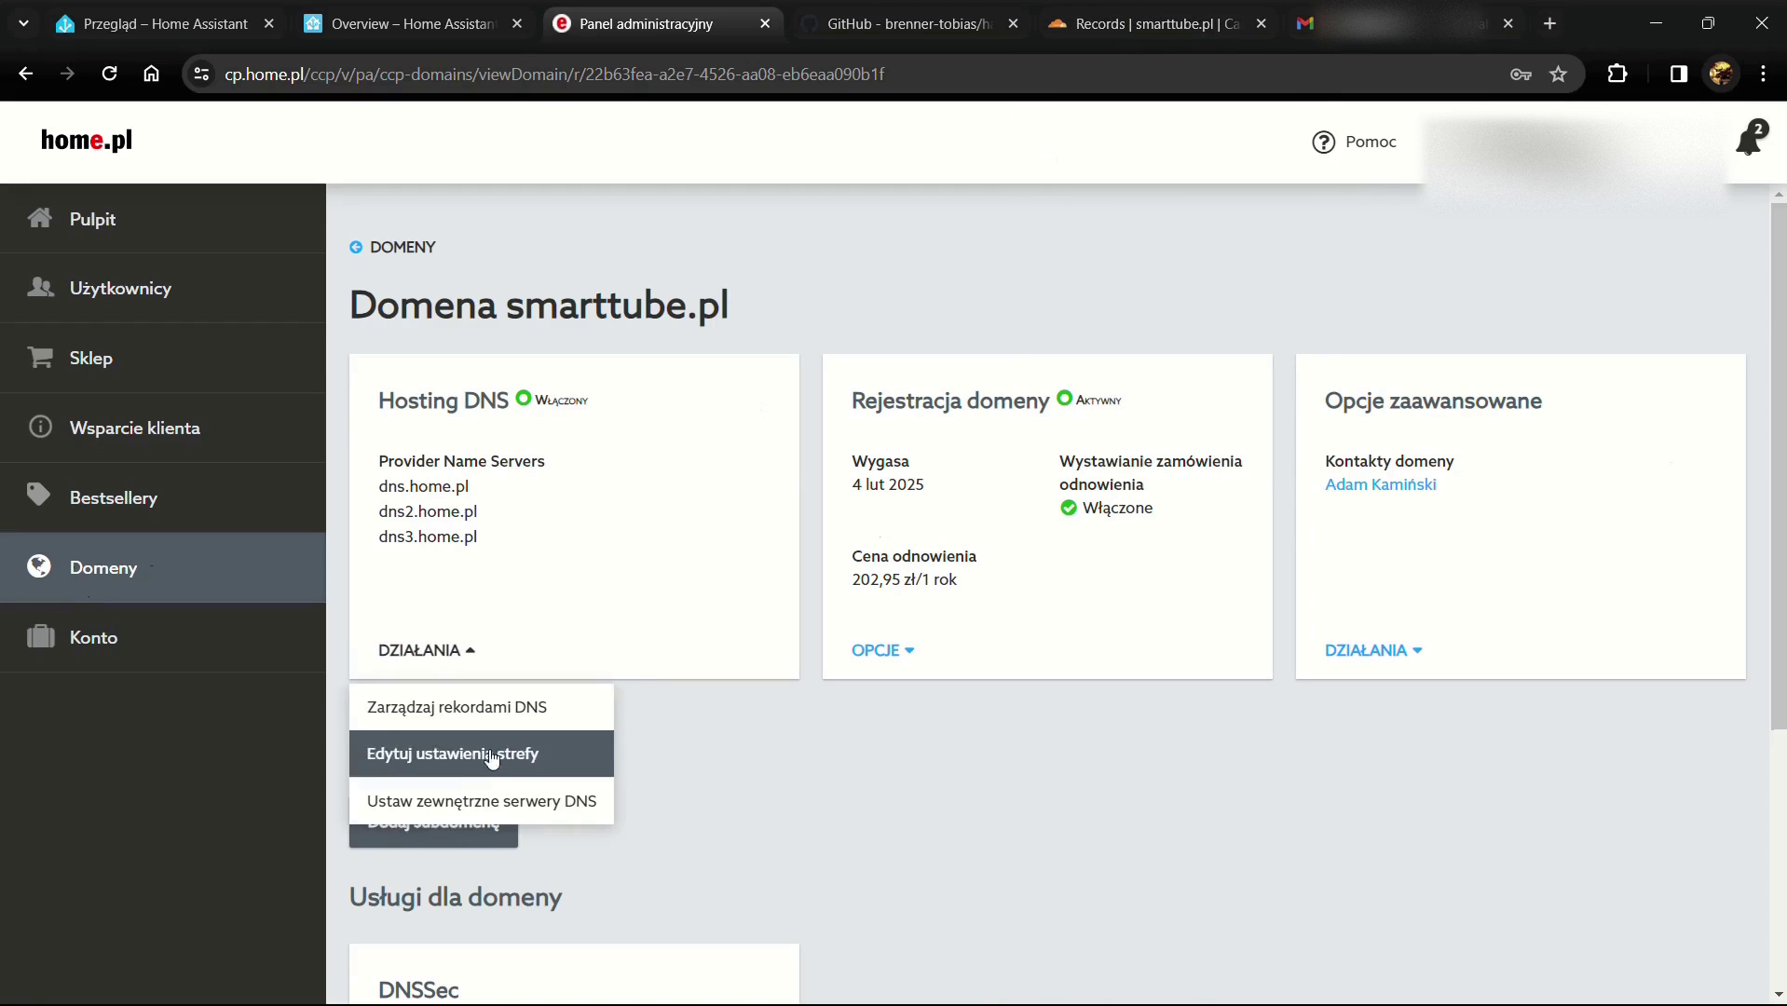
pyautogui.click(456, 813)
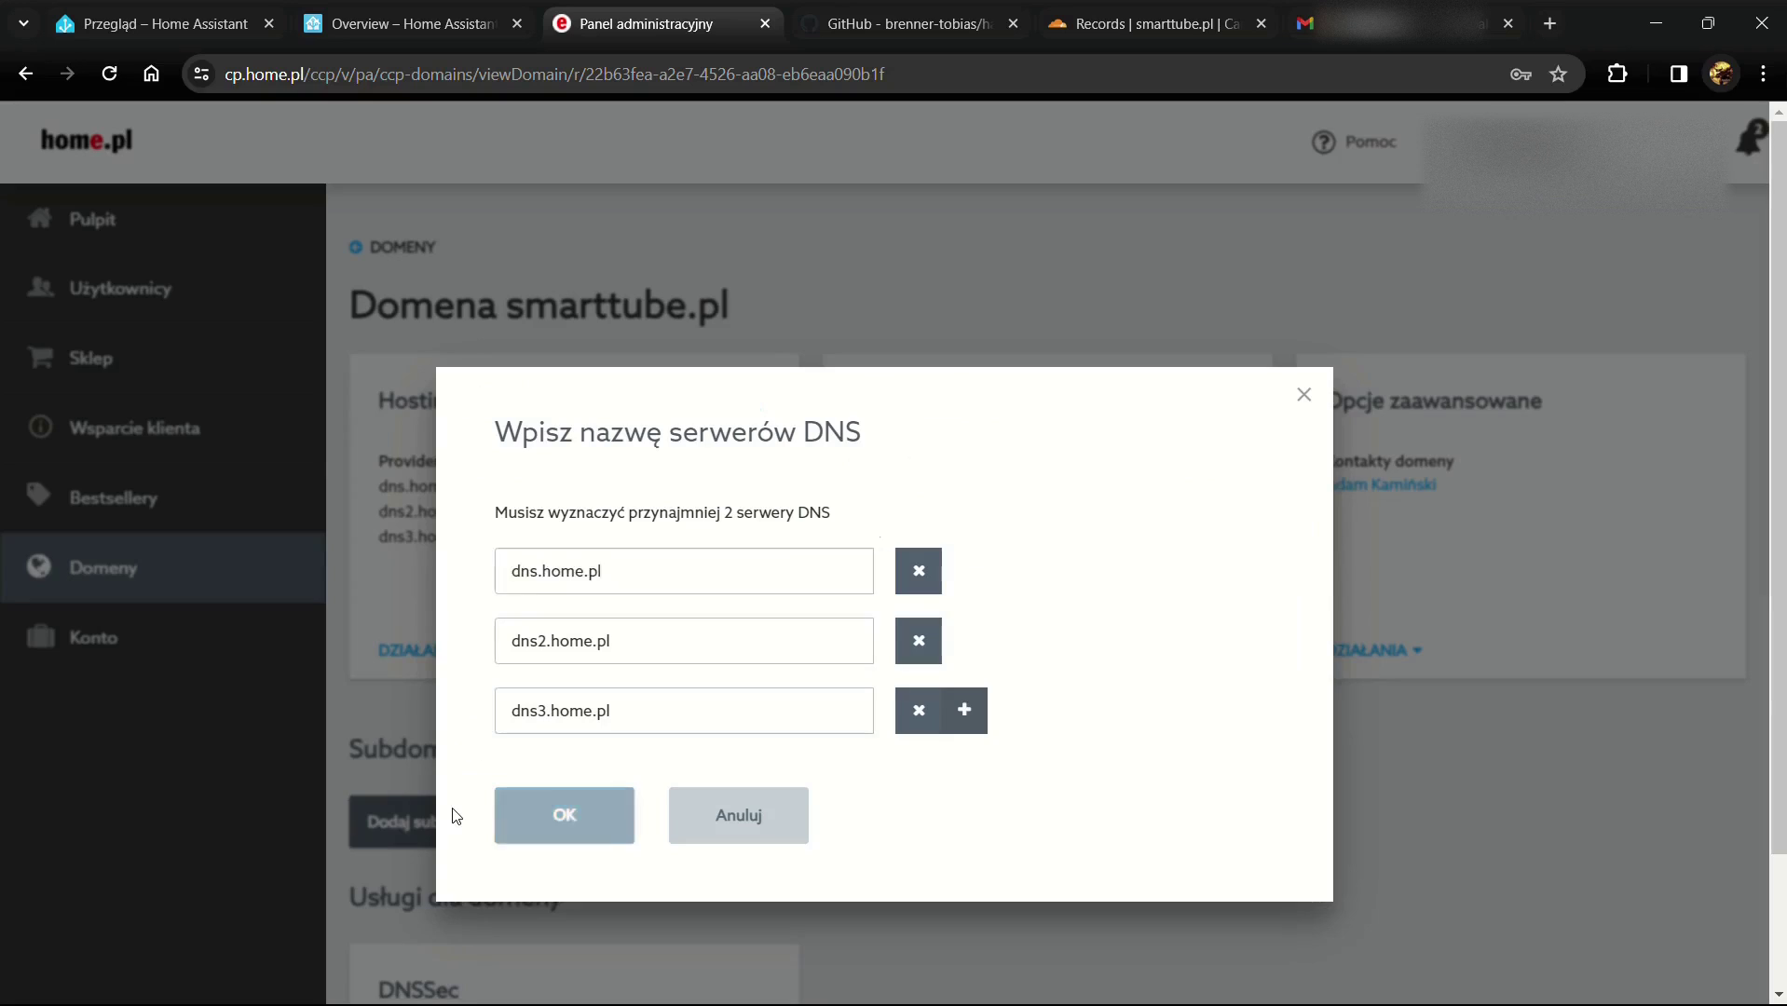
pyautogui.click(918, 710)
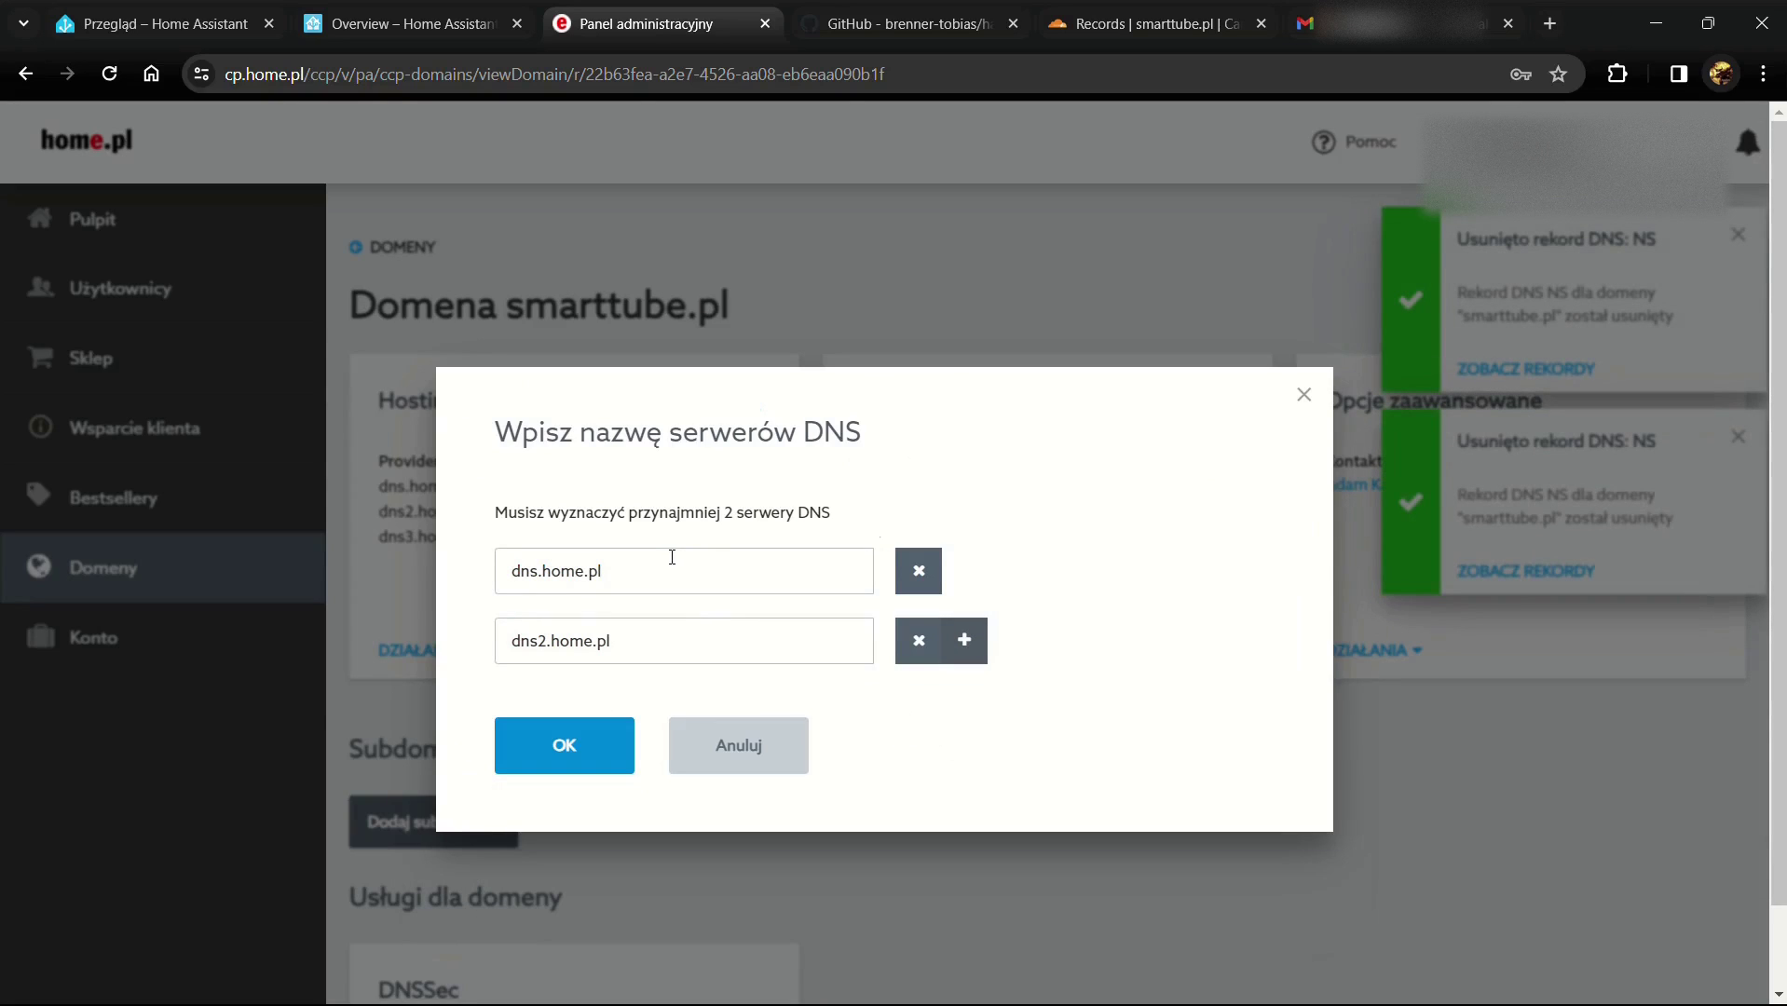
# Step: Copy the nameservers ed.ns.cloudflare.com and nelci.ns.cloudflare.com from Cloudflare and save them as smarttube.pl's external DNS servers in home.pl
pyautogui.click(1134, 27)
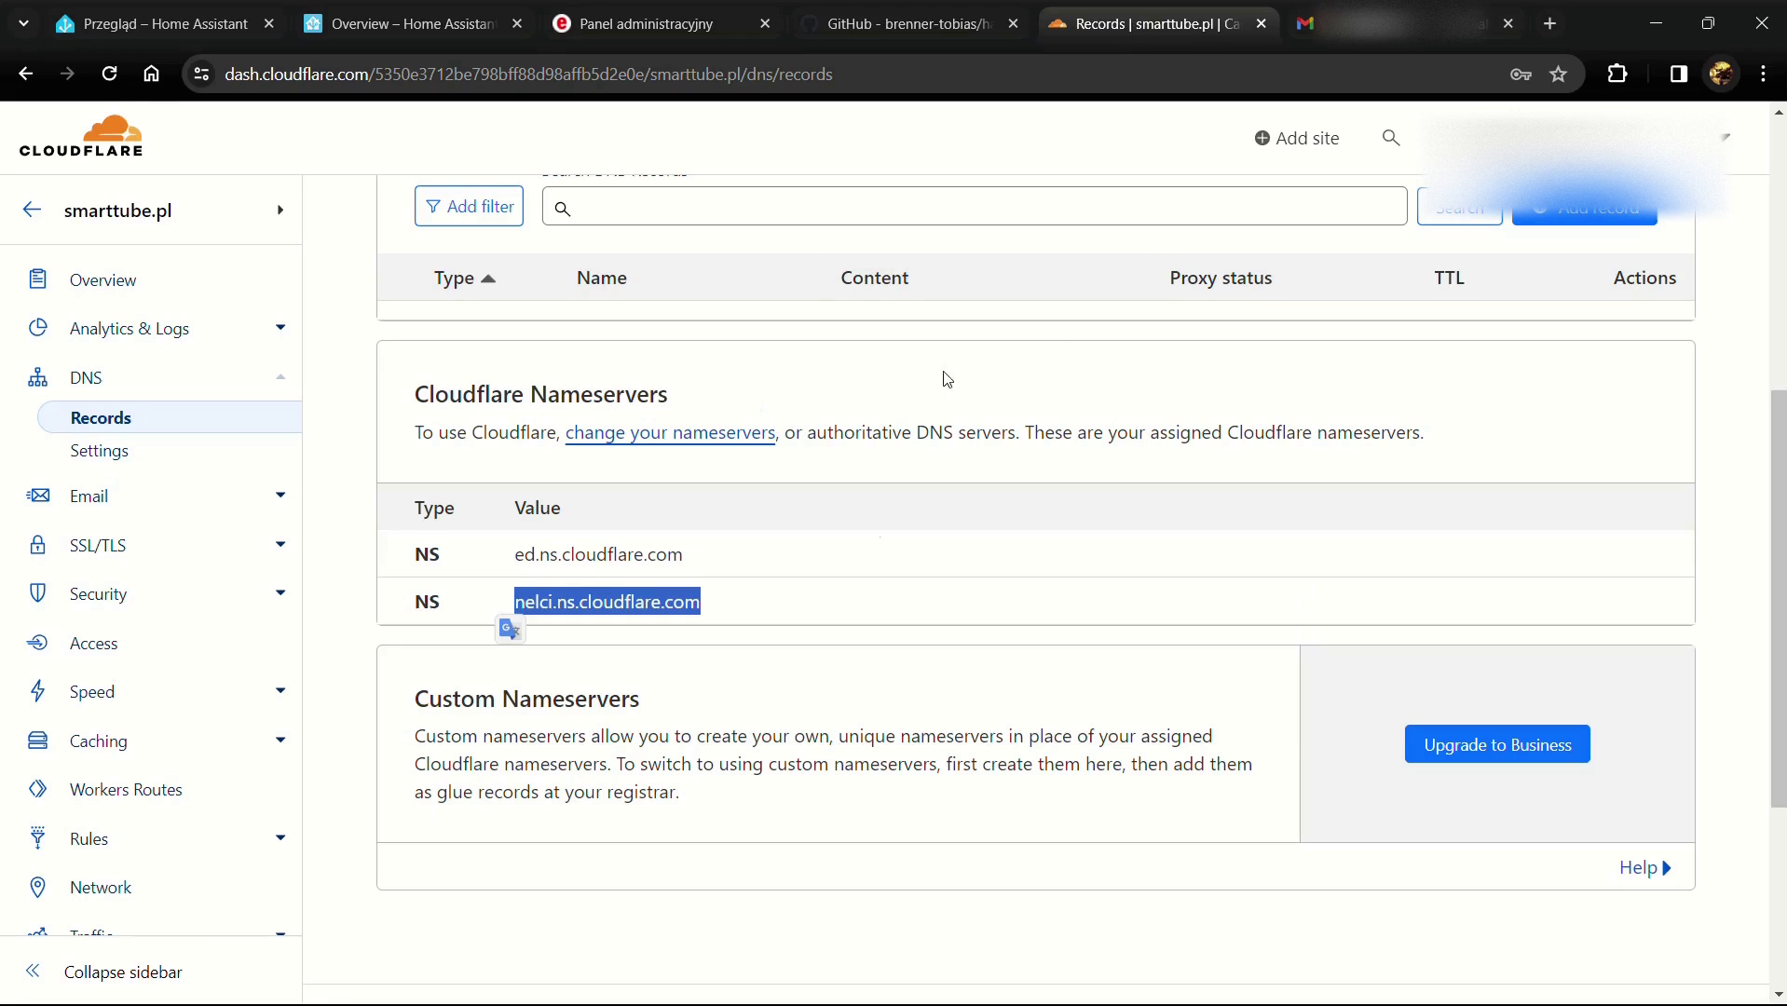
pyautogui.moveTo(712, 554); pyautogui.dragTo(518, 560)
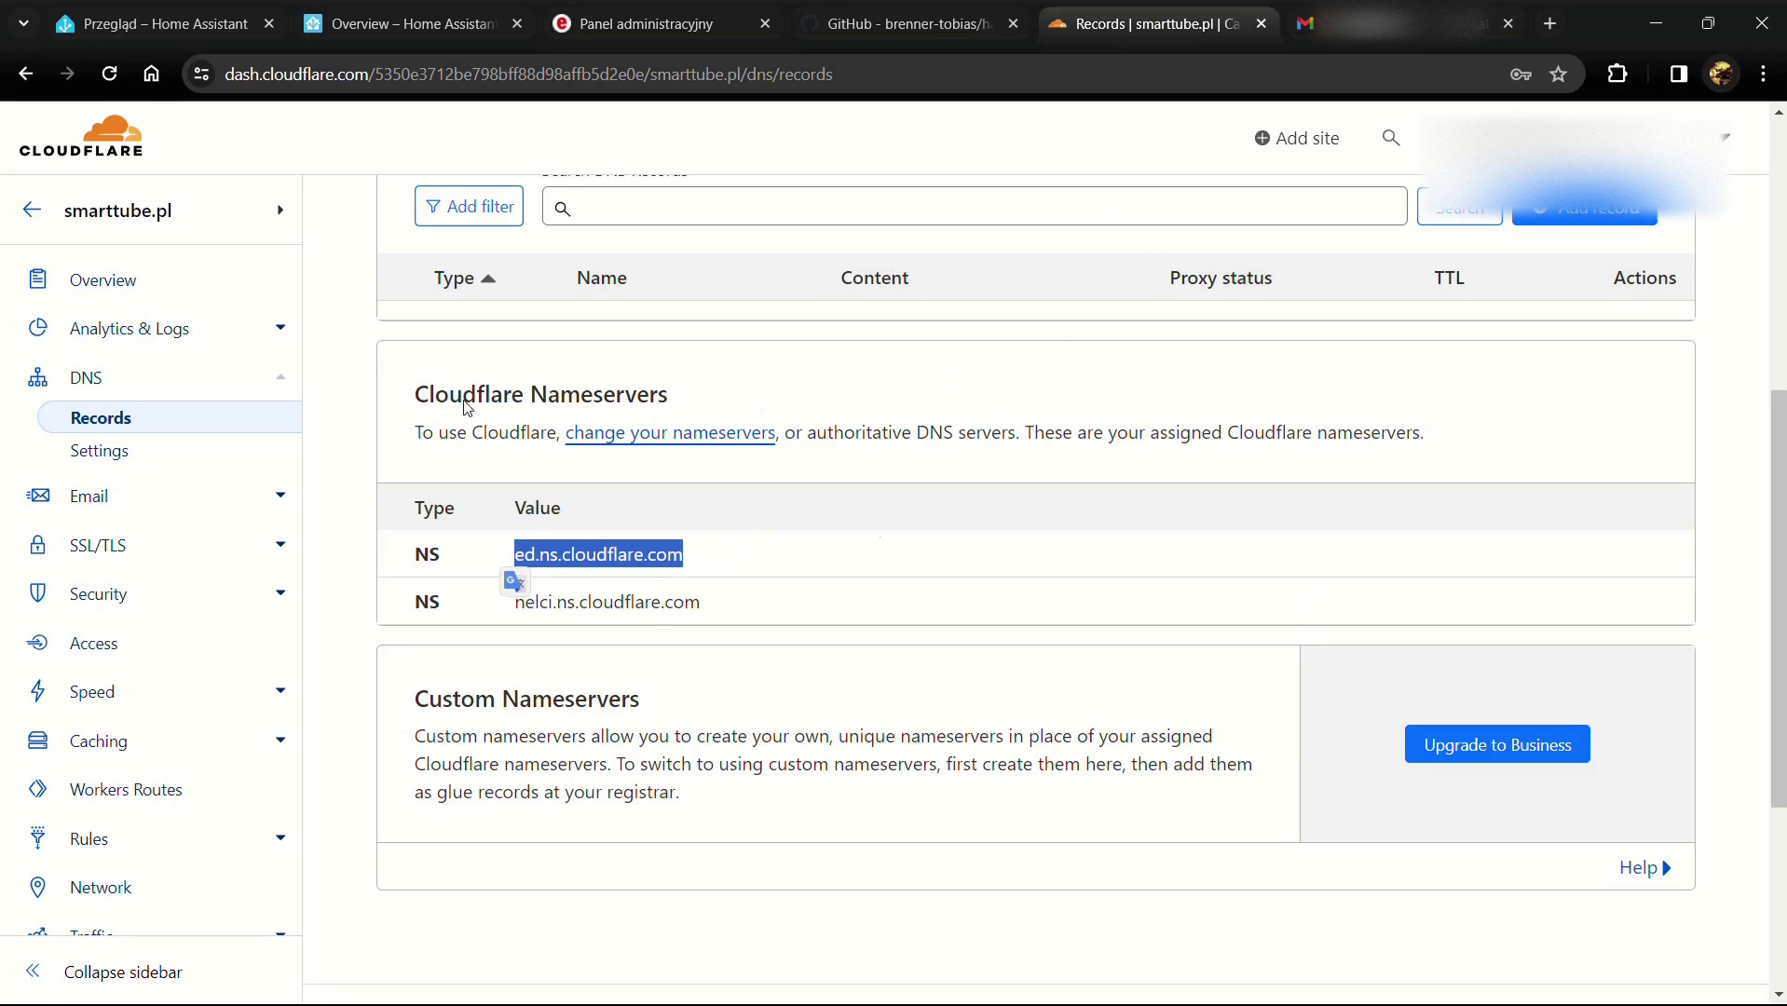
pyautogui.moveTo(732, 604); pyautogui.dragTo(508, 620)
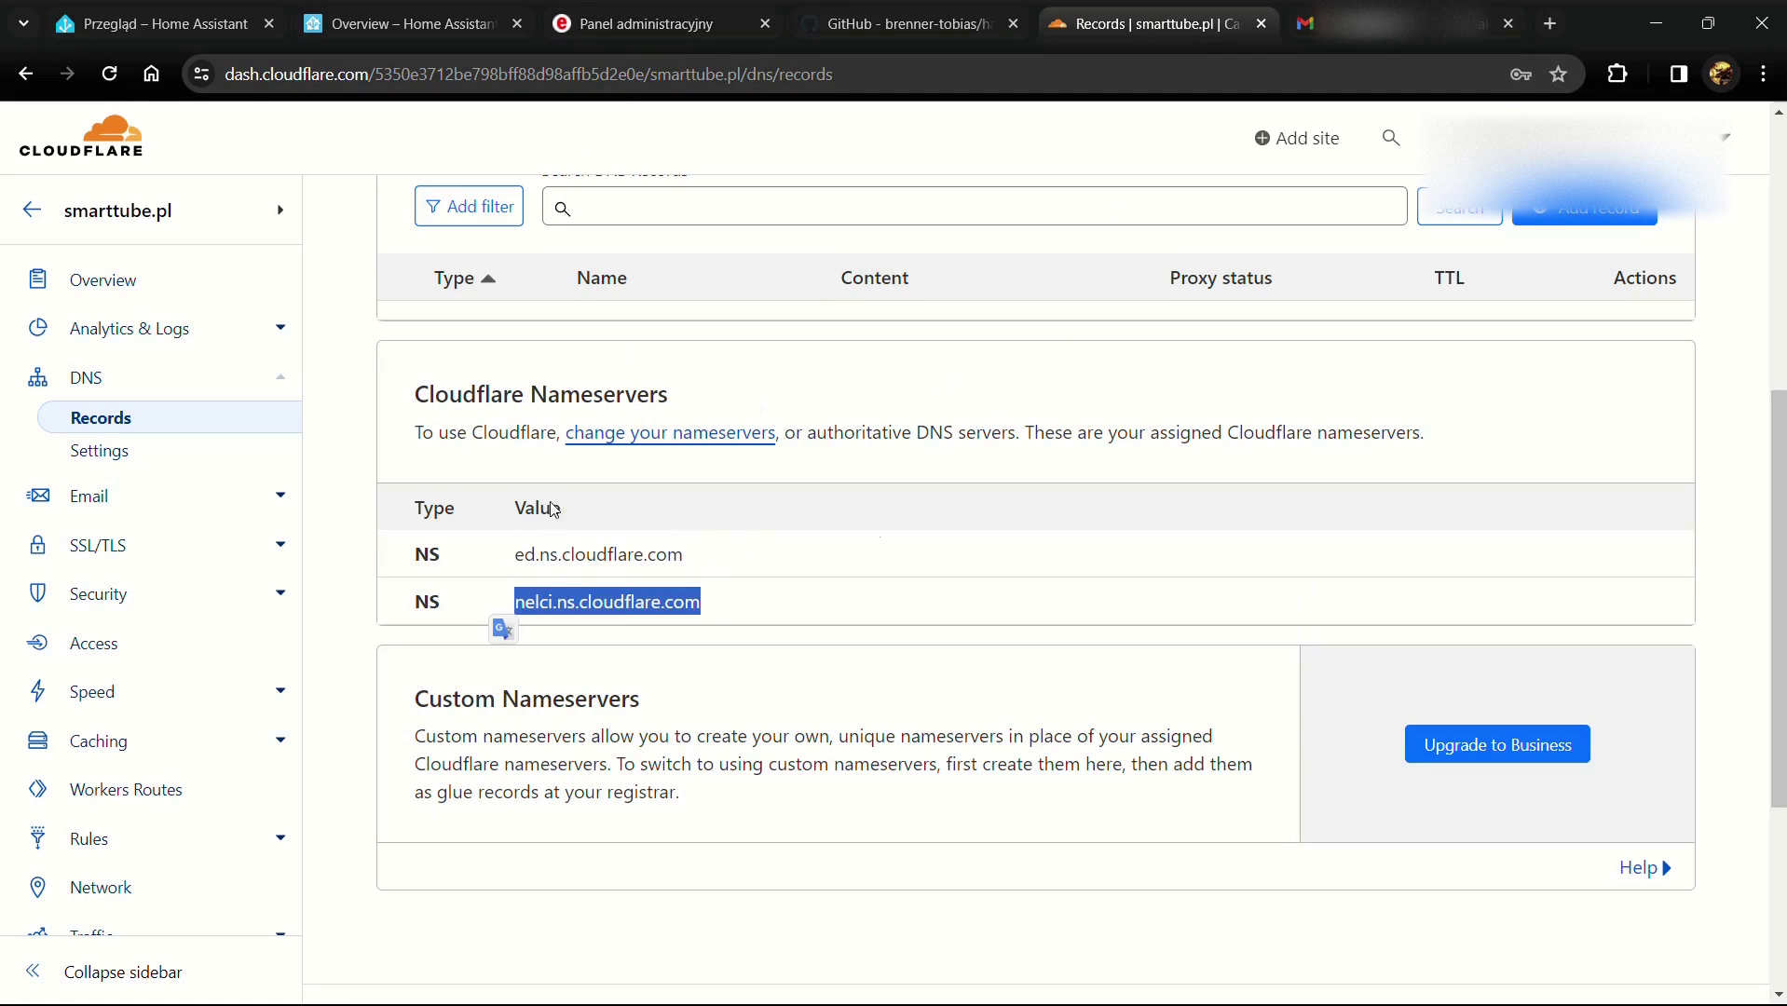
pyautogui.click(653, 23)
pyautogui.click(582, 742)
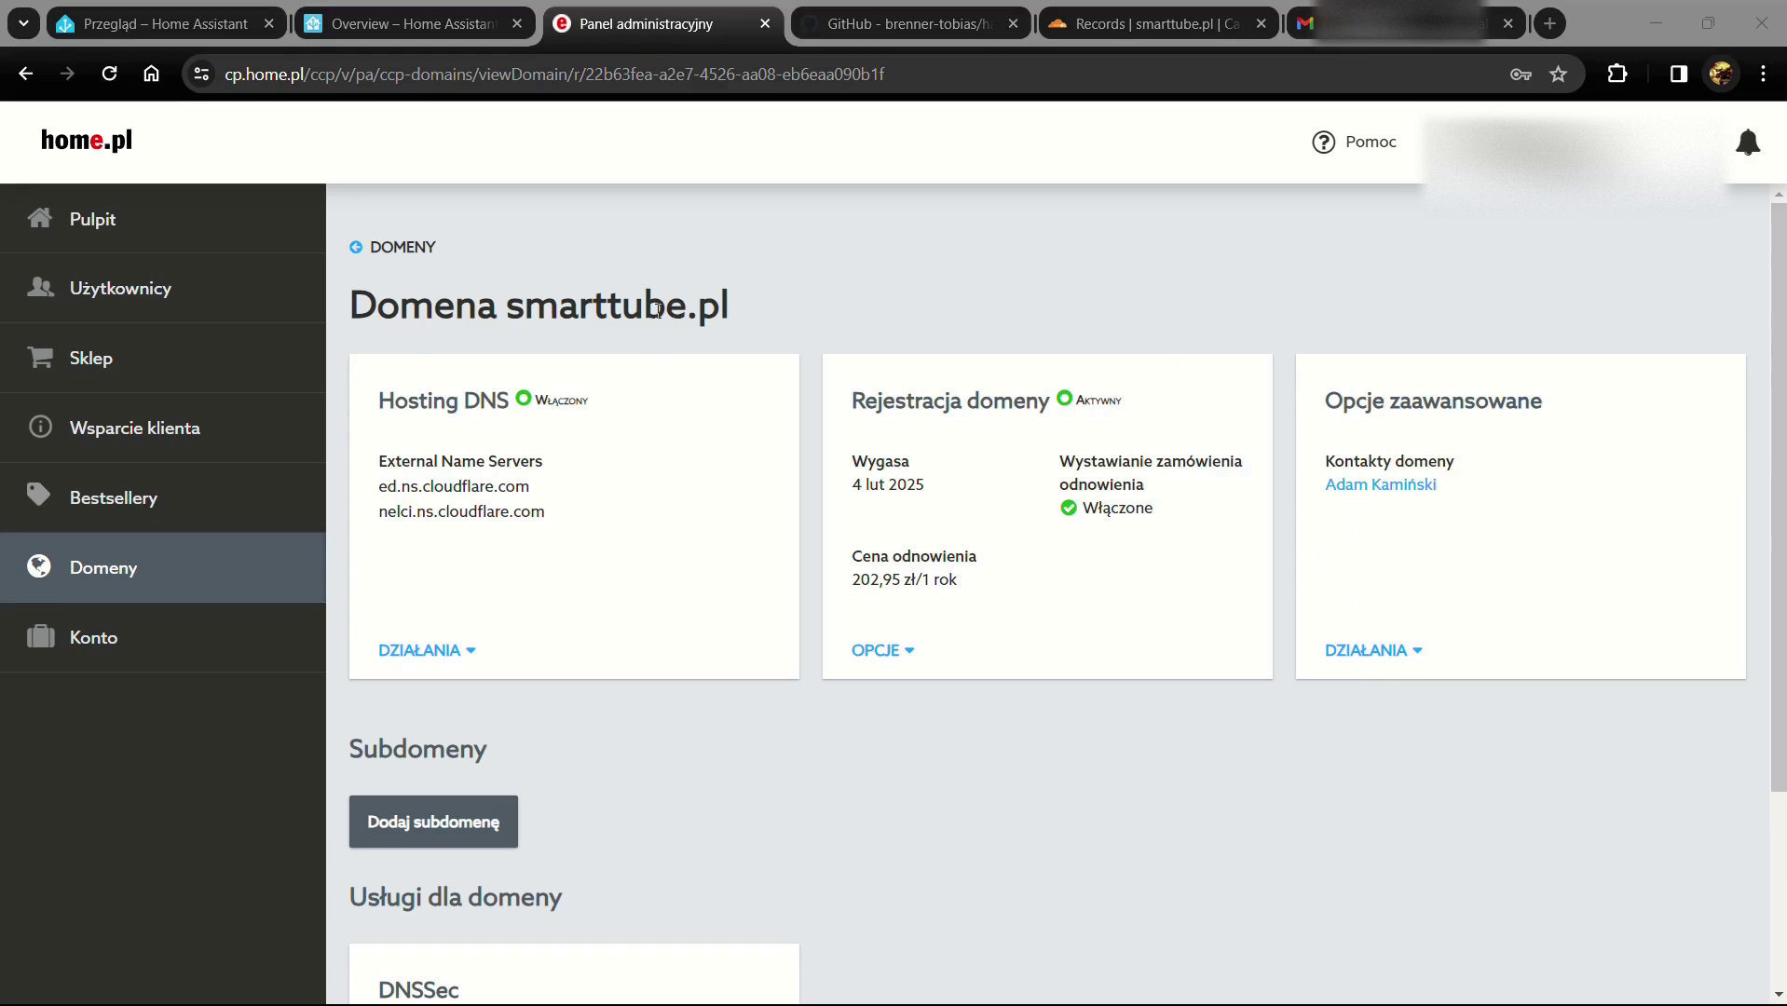
# Step: Switch to Cloudflare, open the overview of smarttube.pl and start an immediate check of its nameservers
pyautogui.click(1133, 26)
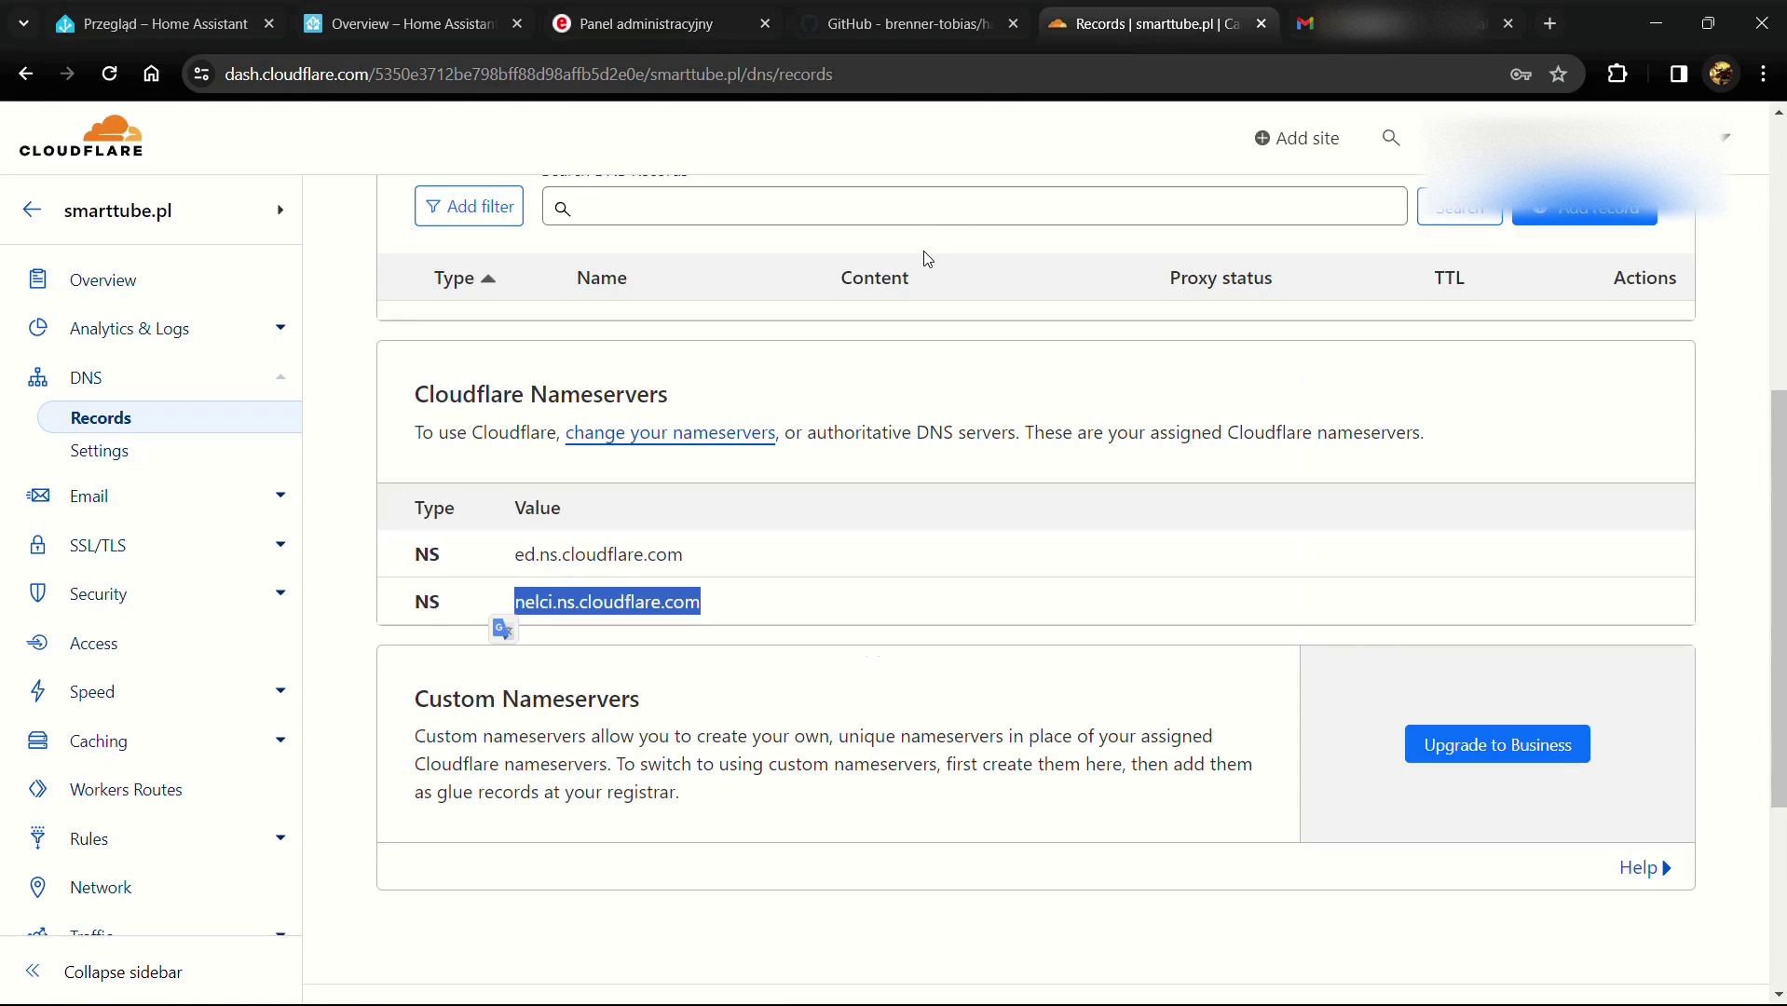
pyautogui.scroll(4, 838, 569)
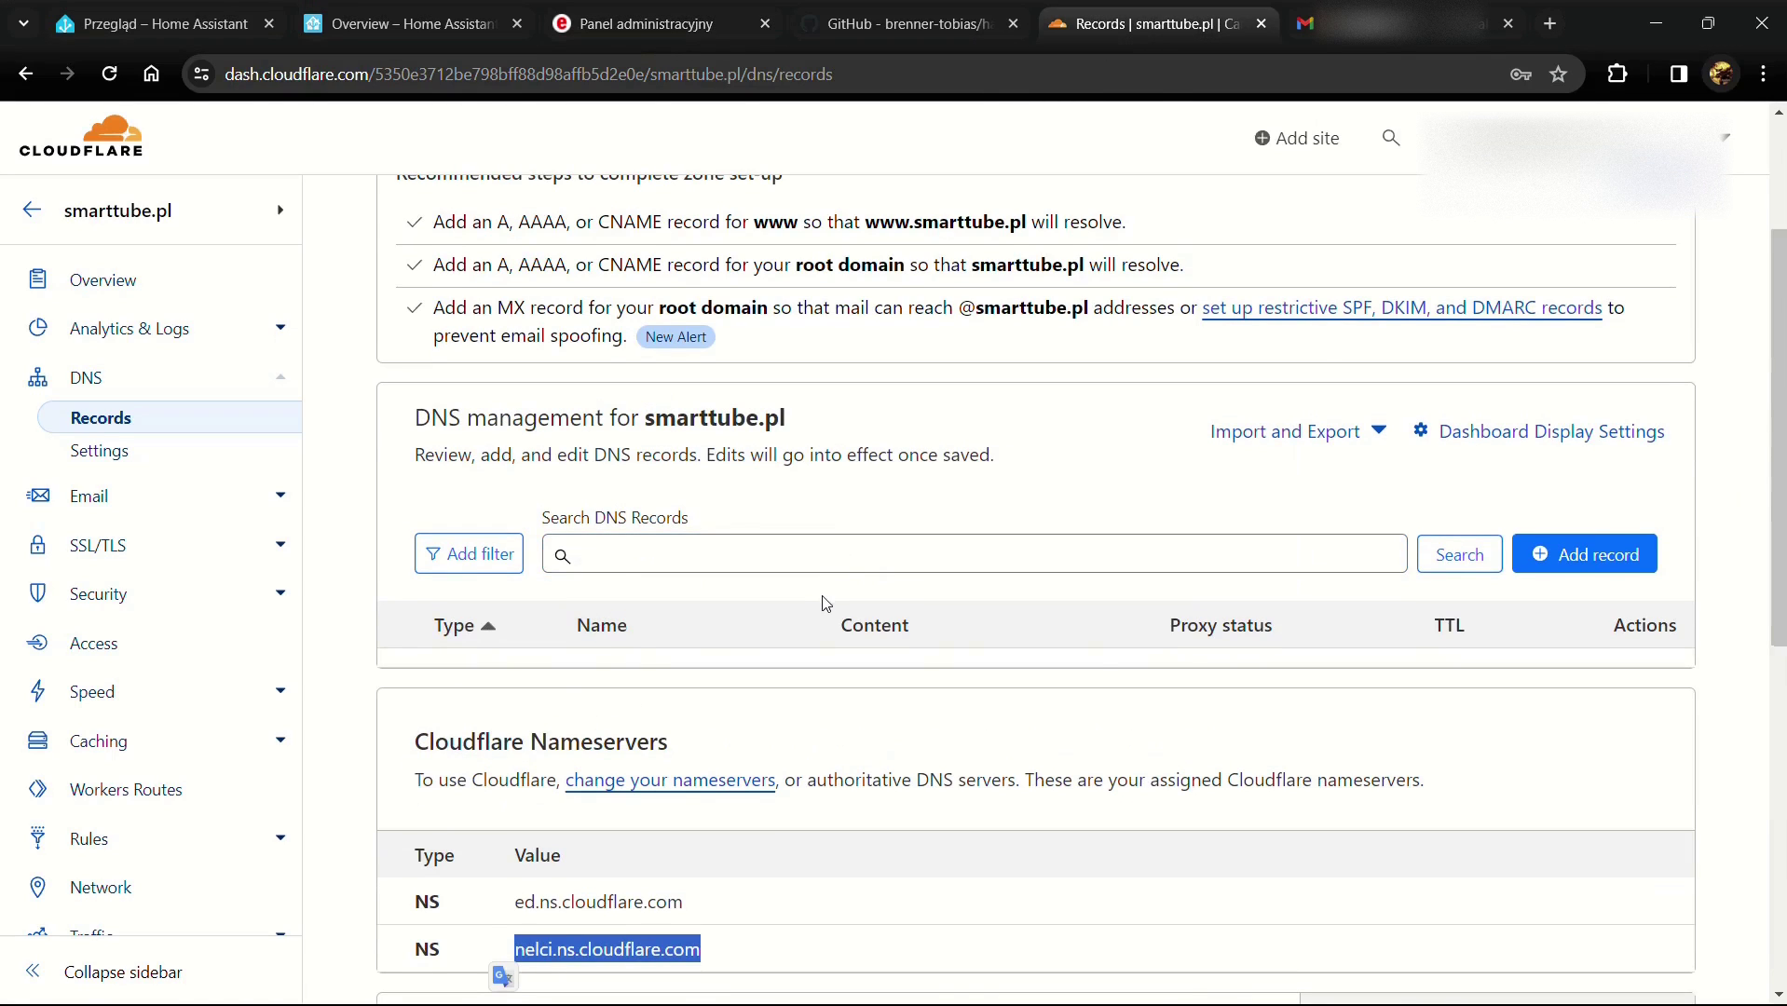
pyautogui.scroll(-5, 825, 599)
pyautogui.click(124, 301)
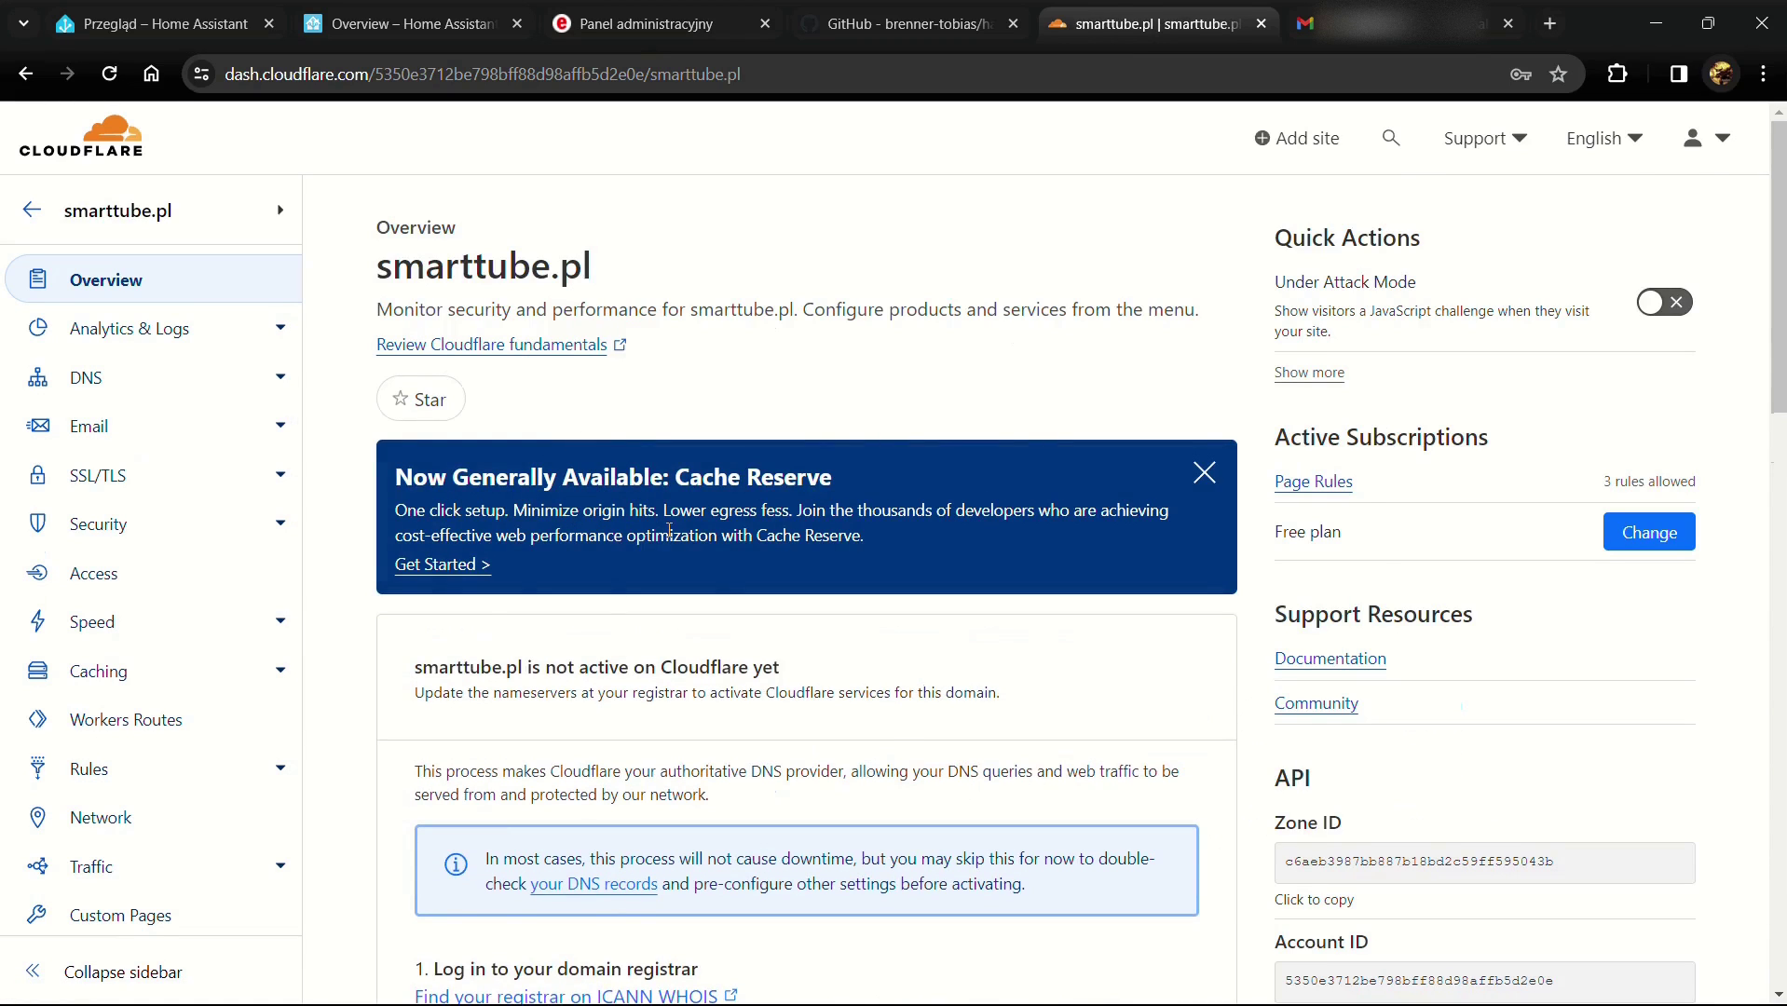
pyautogui.scroll(-1, 669, 531)
pyautogui.moveTo(415, 550); pyautogui.dragTo(803, 552)
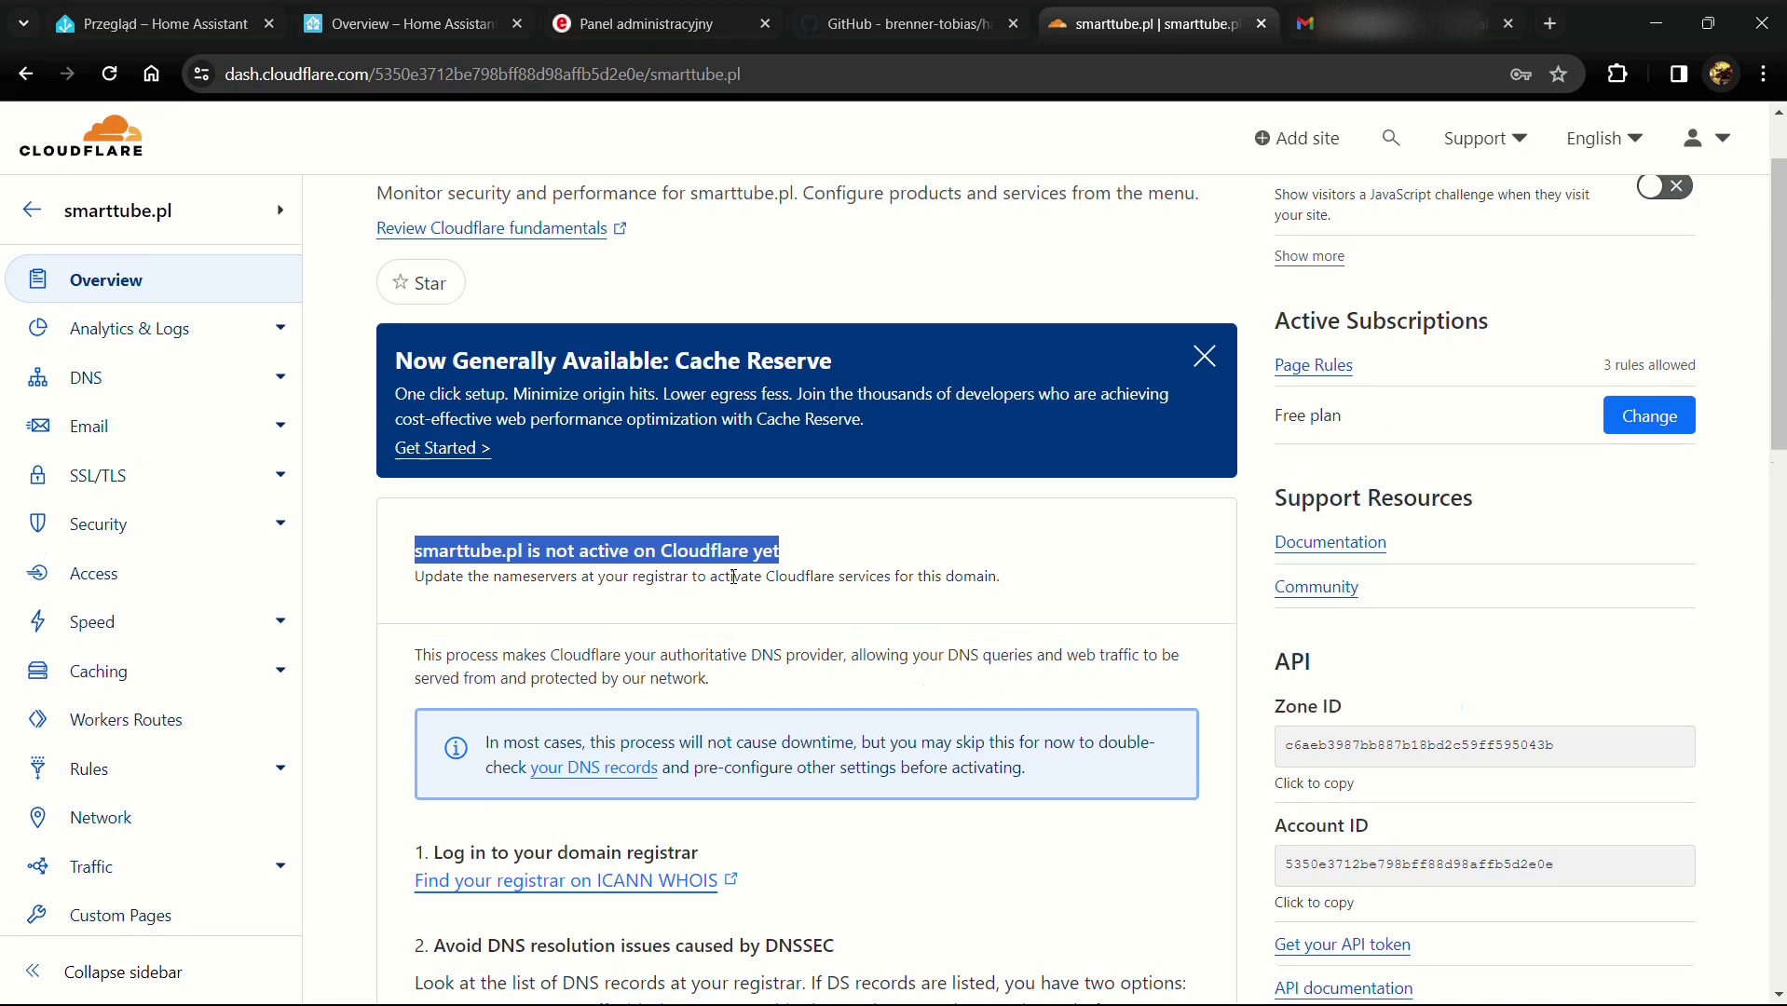
pyautogui.moveTo(1008, 576); pyautogui.dragTo(391, 603)
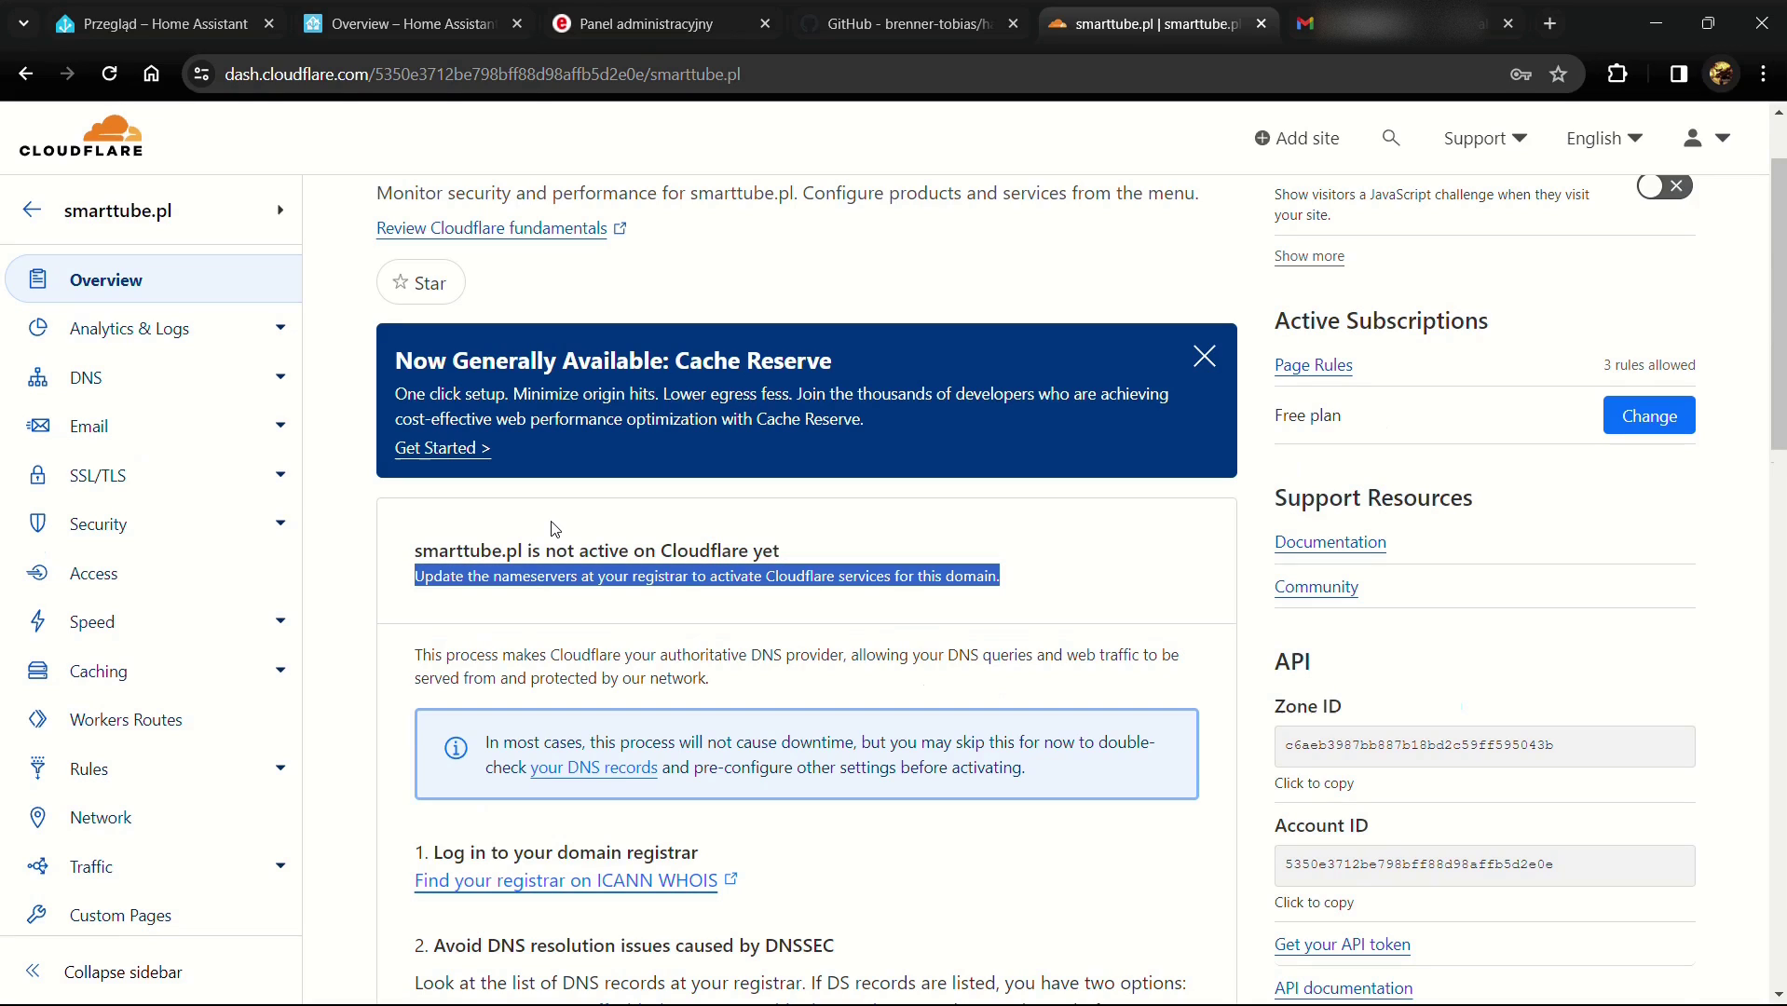
pyautogui.scroll(-10, 953, 638)
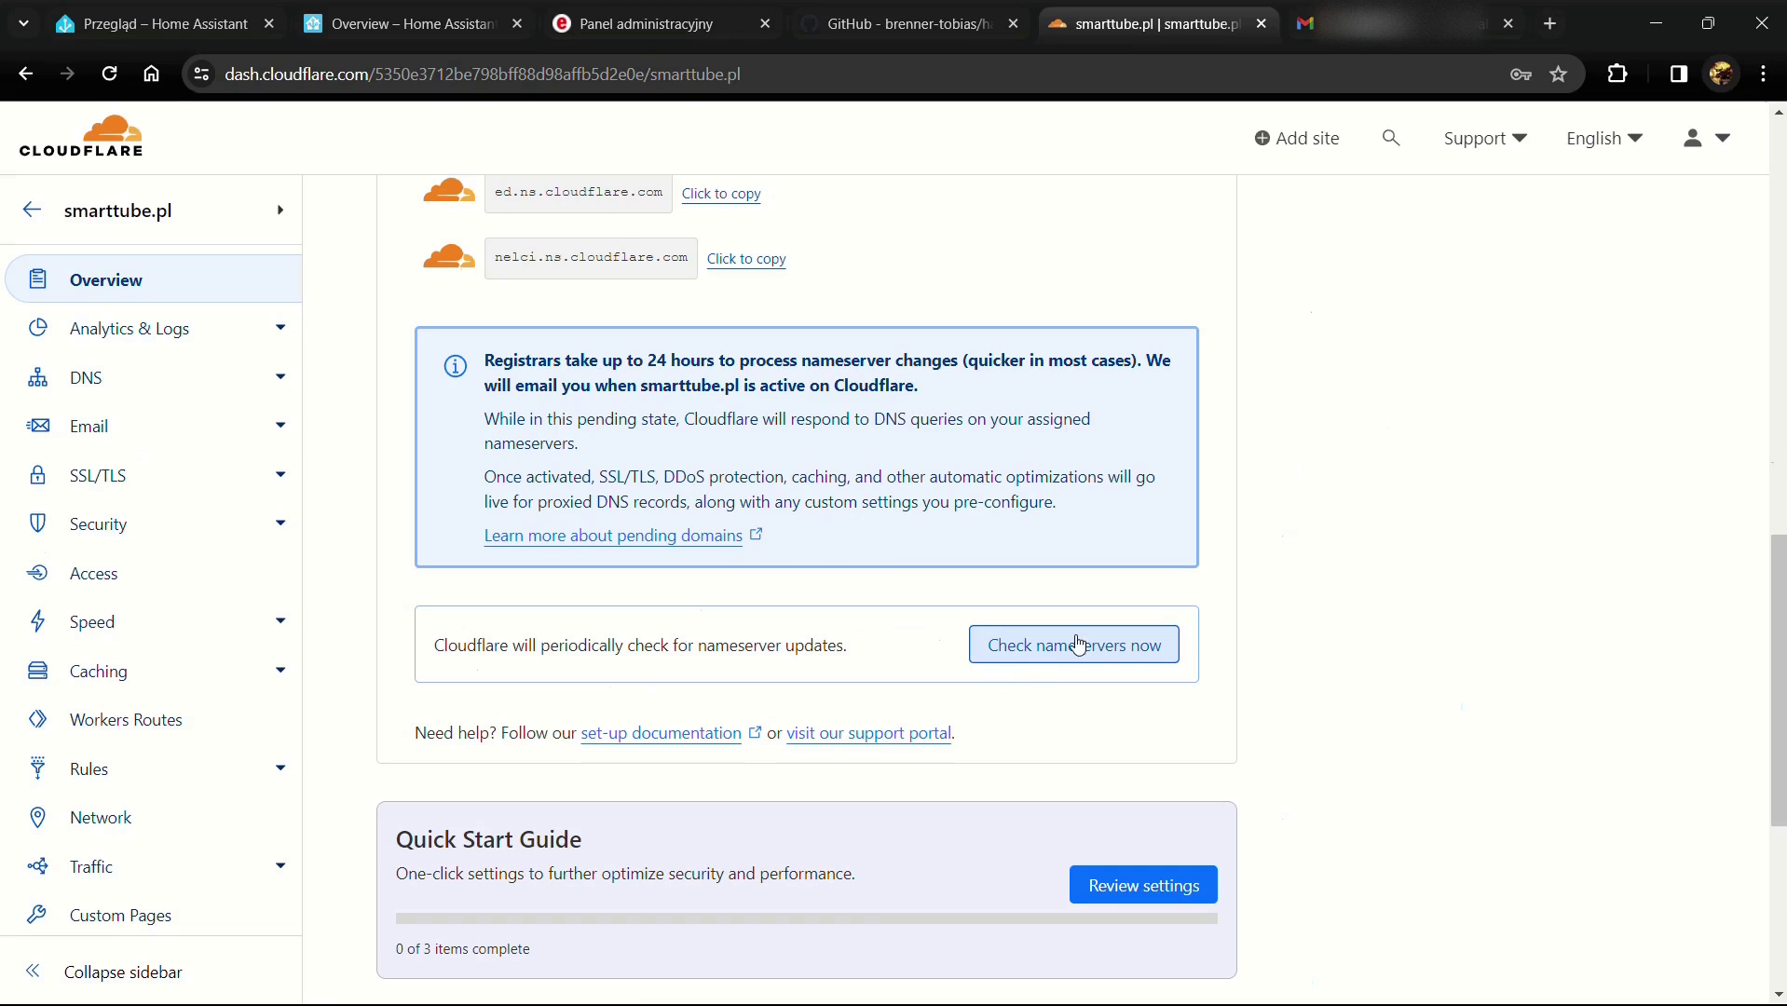
pyautogui.click(1024, 652)
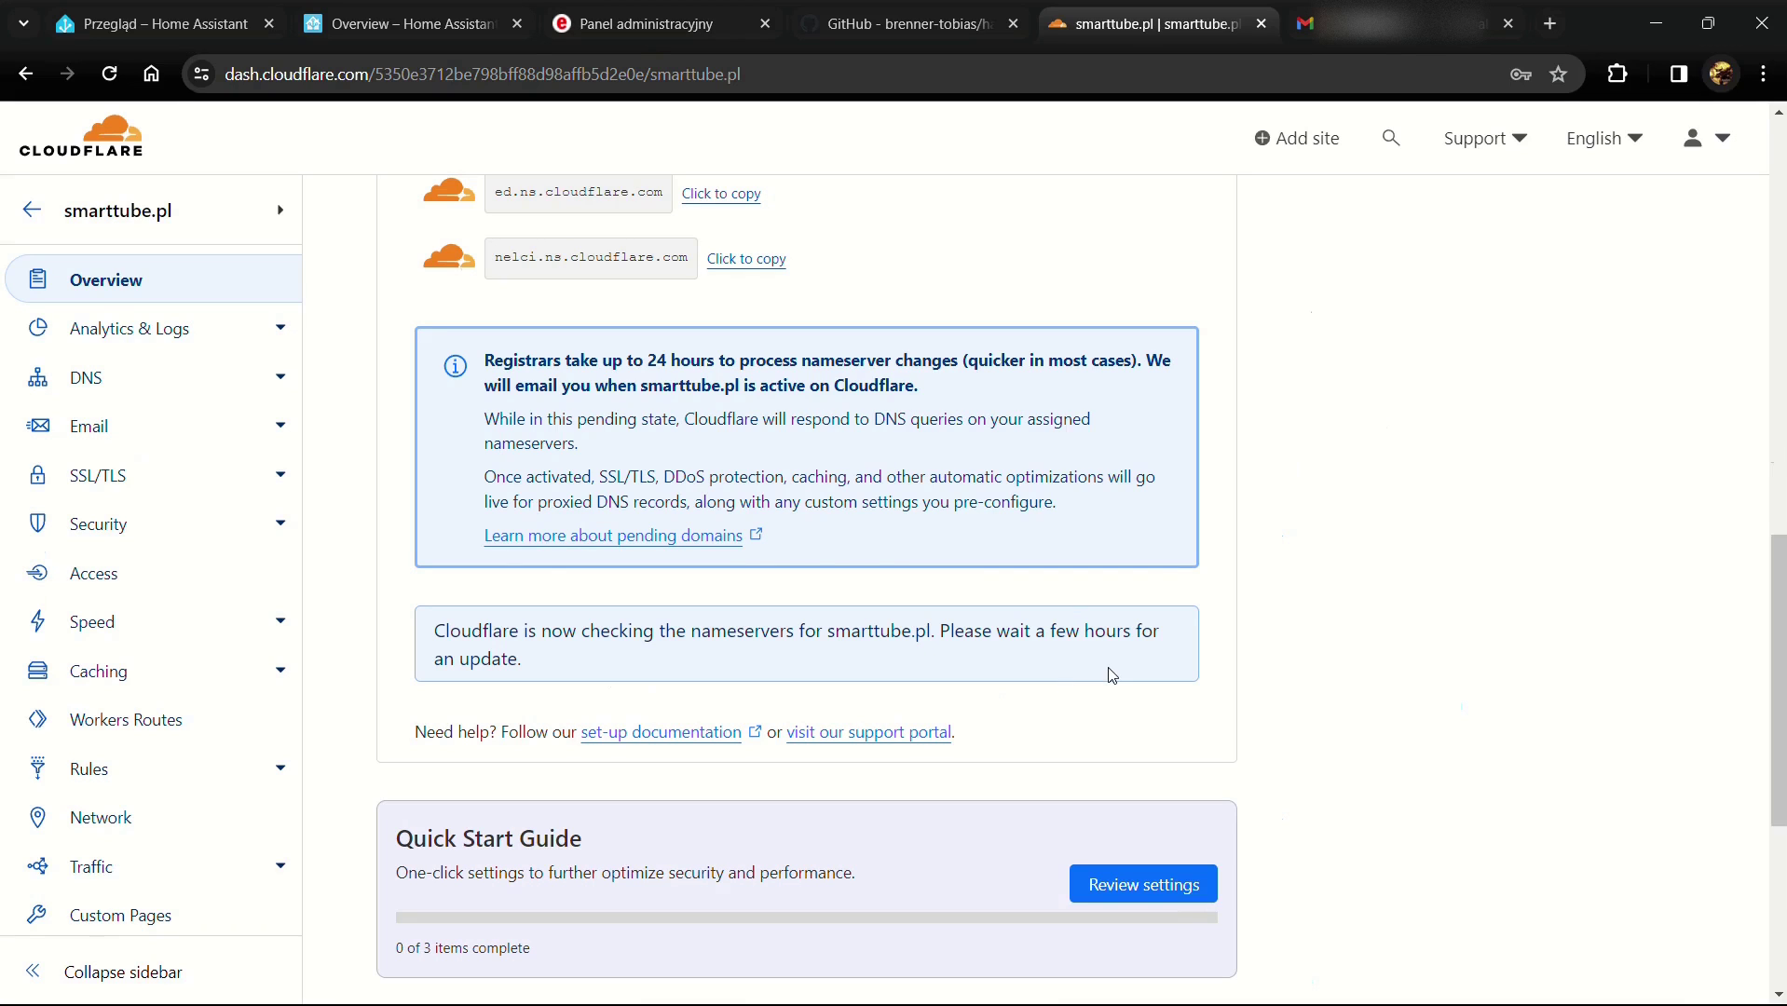
# Step: Examine smarttube.pl's activation status, nameserver instructions and nameserver check notice on the Cloudflare overview
pyautogui.scroll(3, 1114, 673)
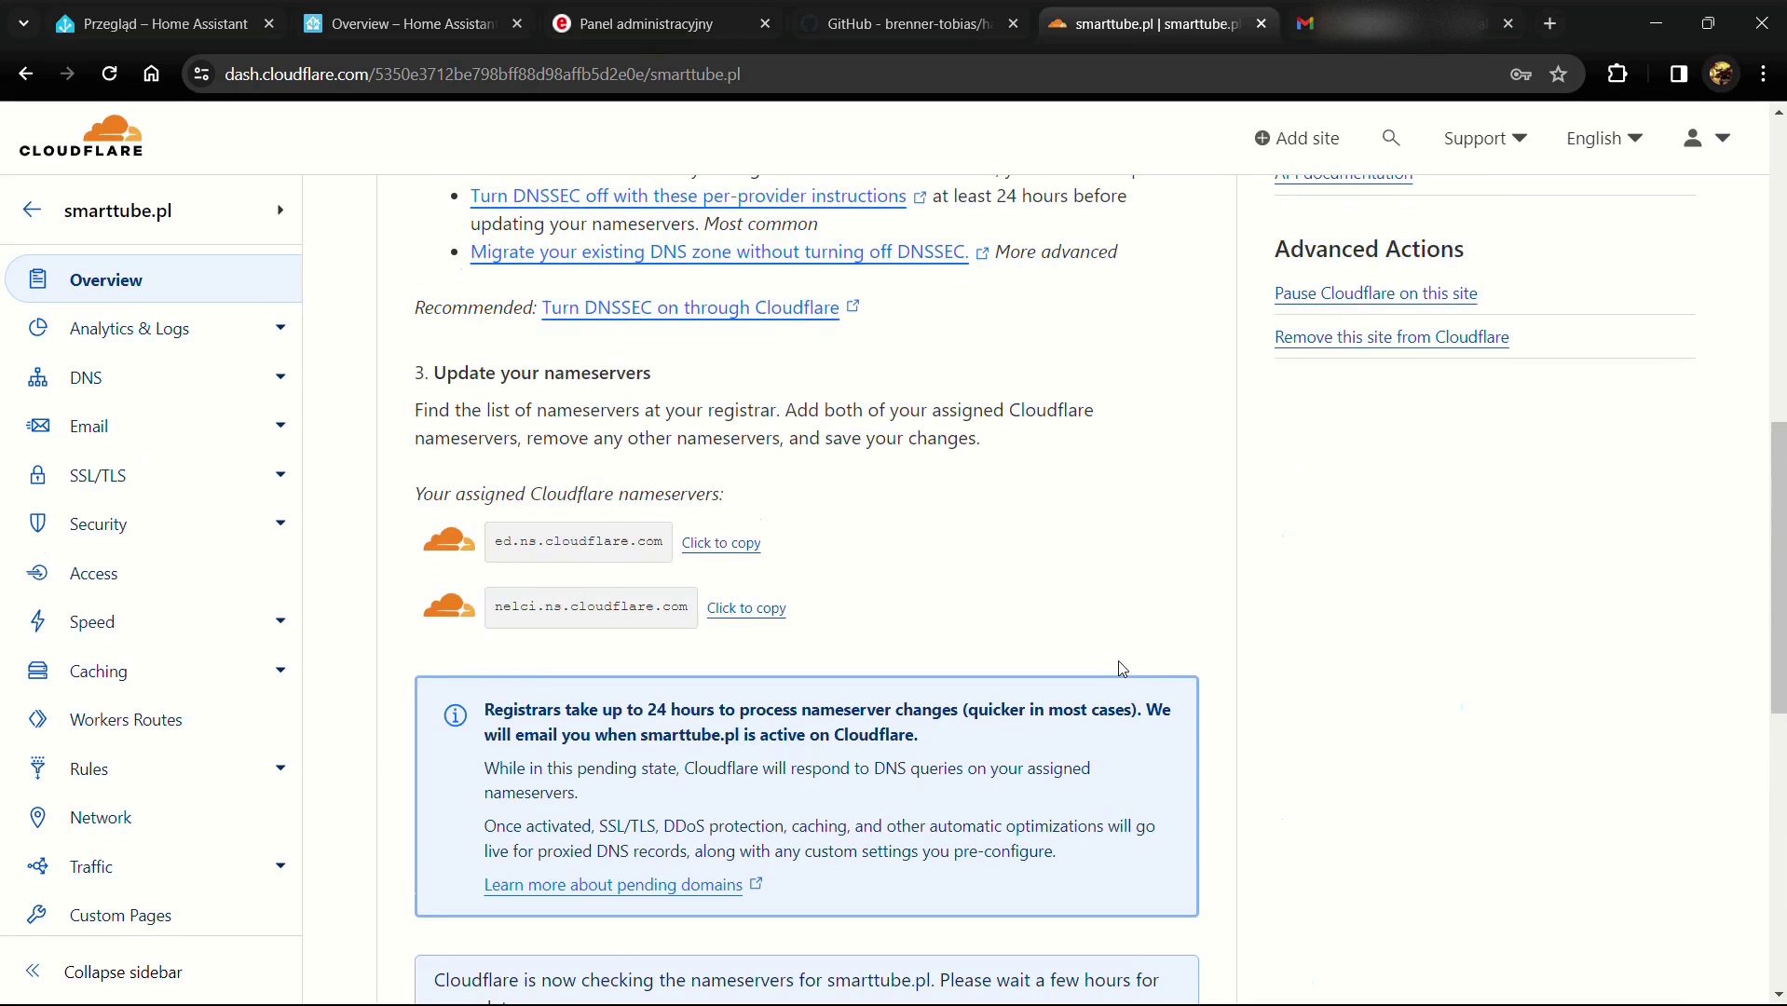
pyautogui.scroll(-3, 1121, 669)
pyautogui.scroll(11, 1121, 669)
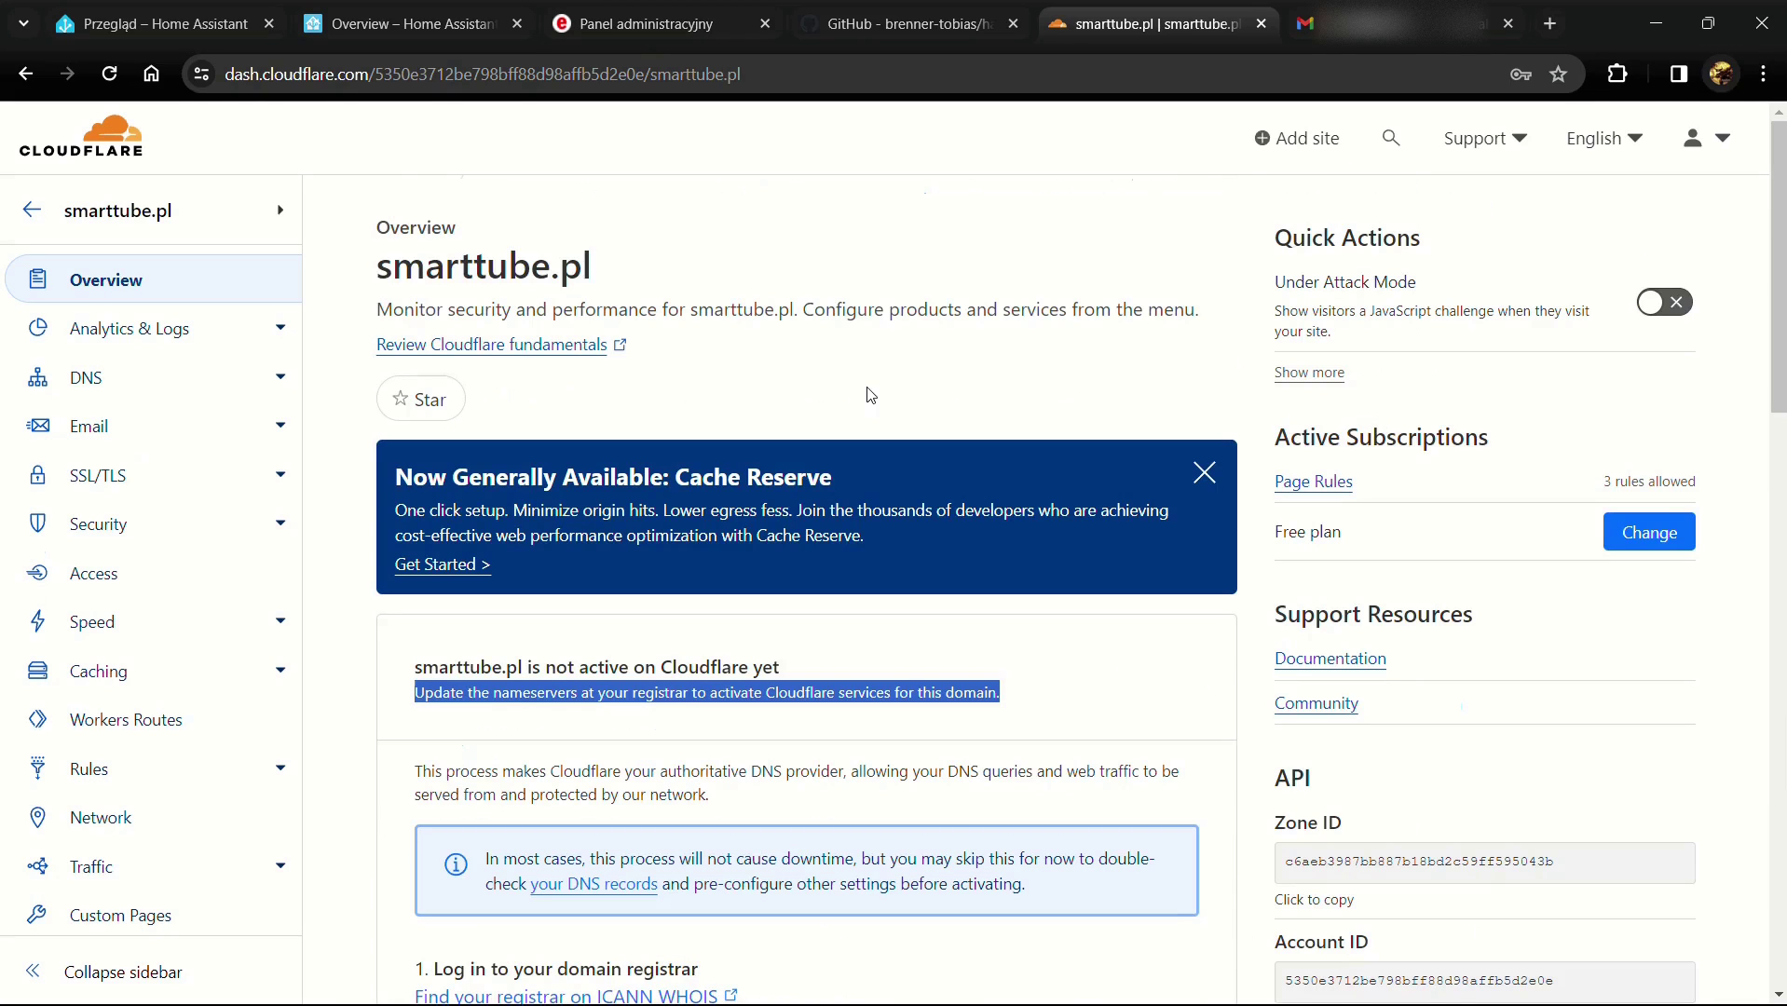
pyautogui.click(800, 668)
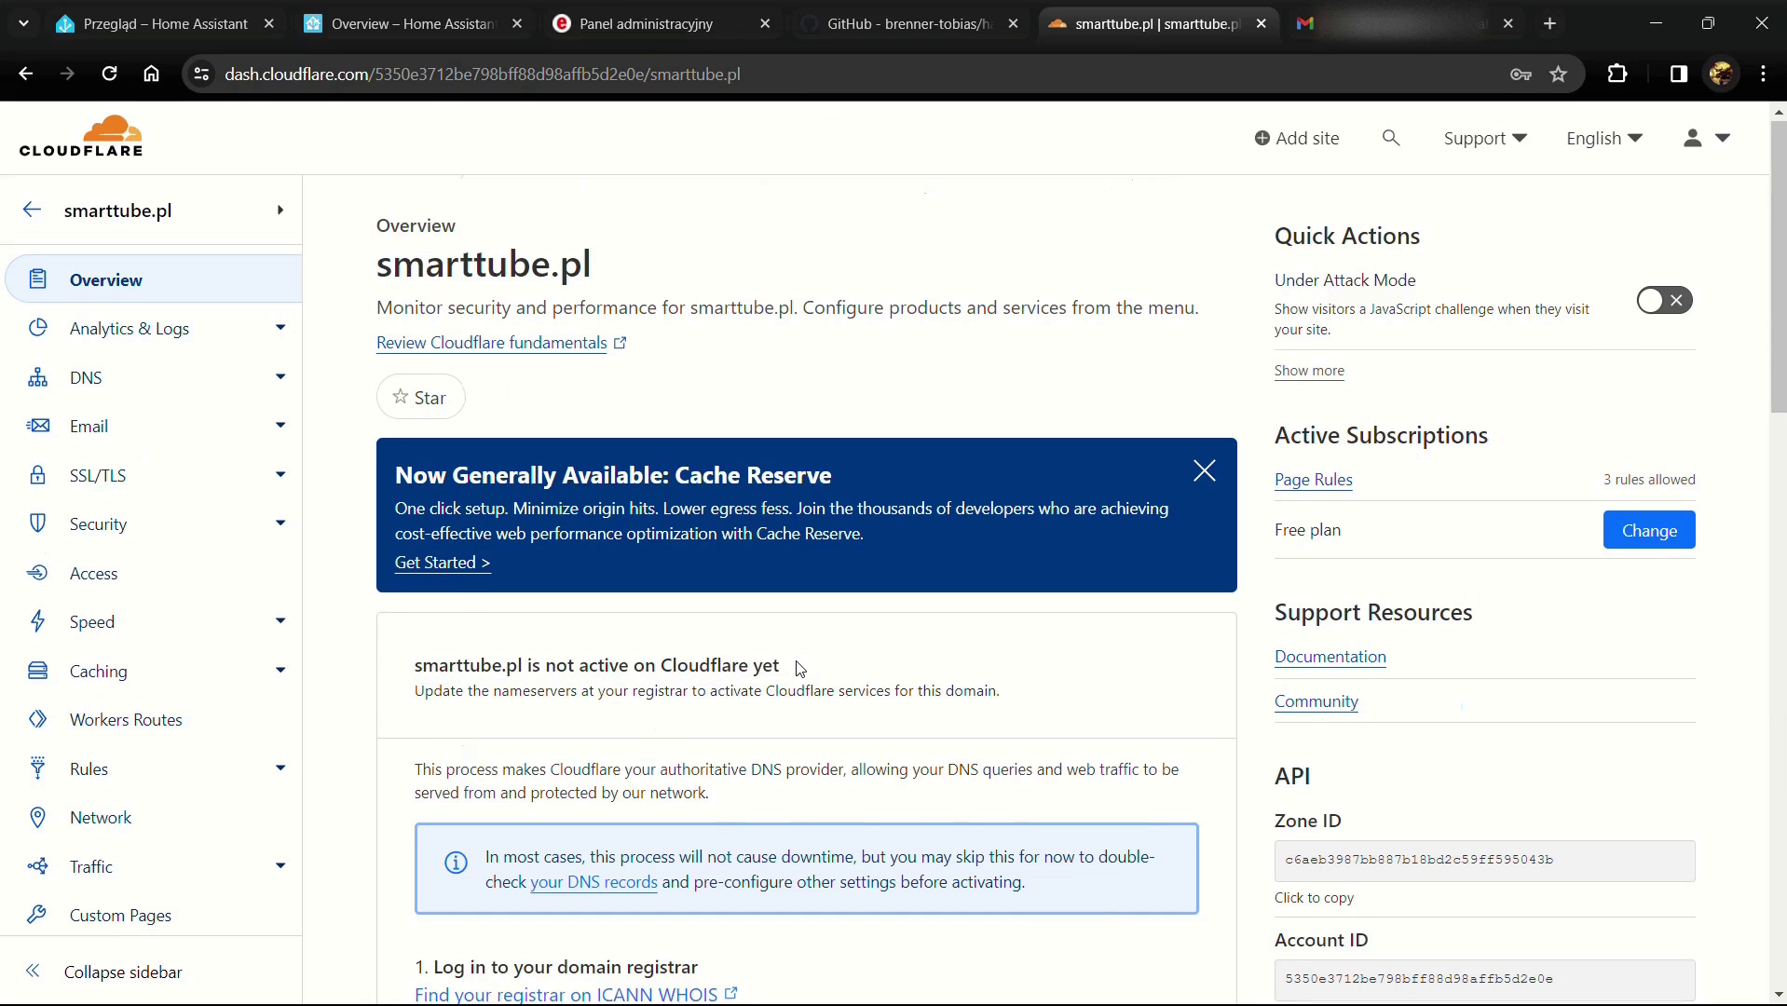
pyautogui.scroll(-10, 802, 671)
pyautogui.scroll(-5, 810, 678)
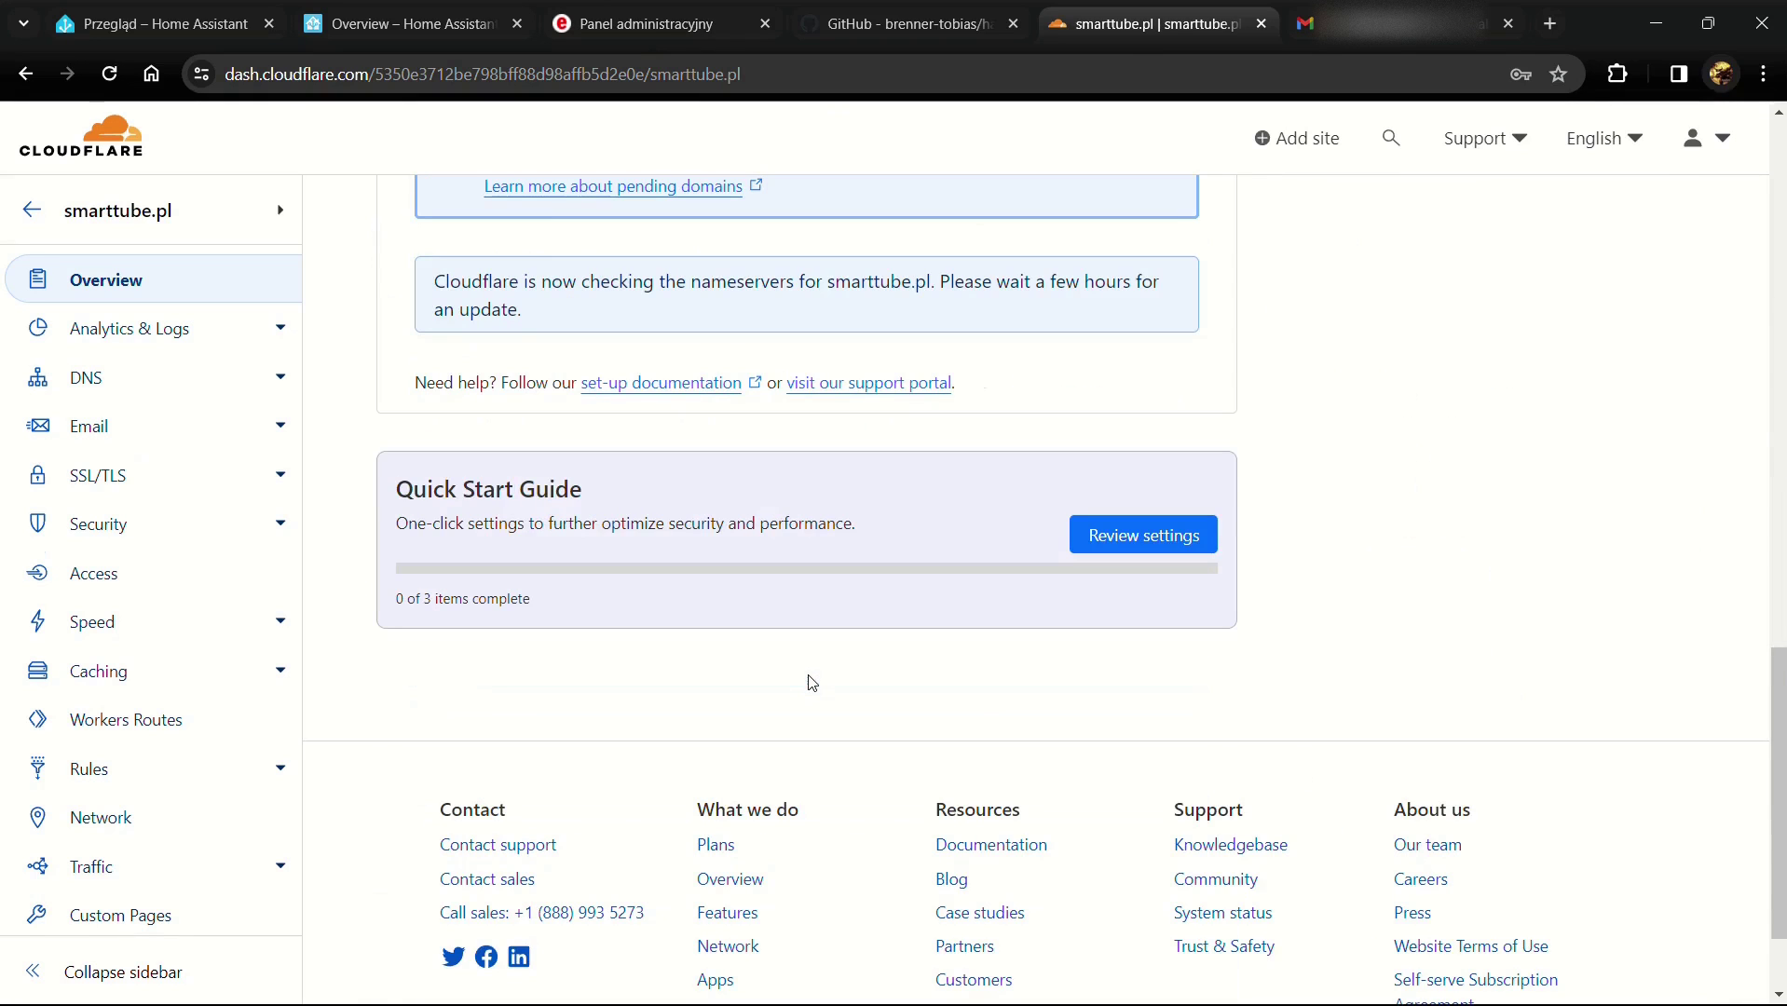
pyautogui.scroll(3, 812, 683)
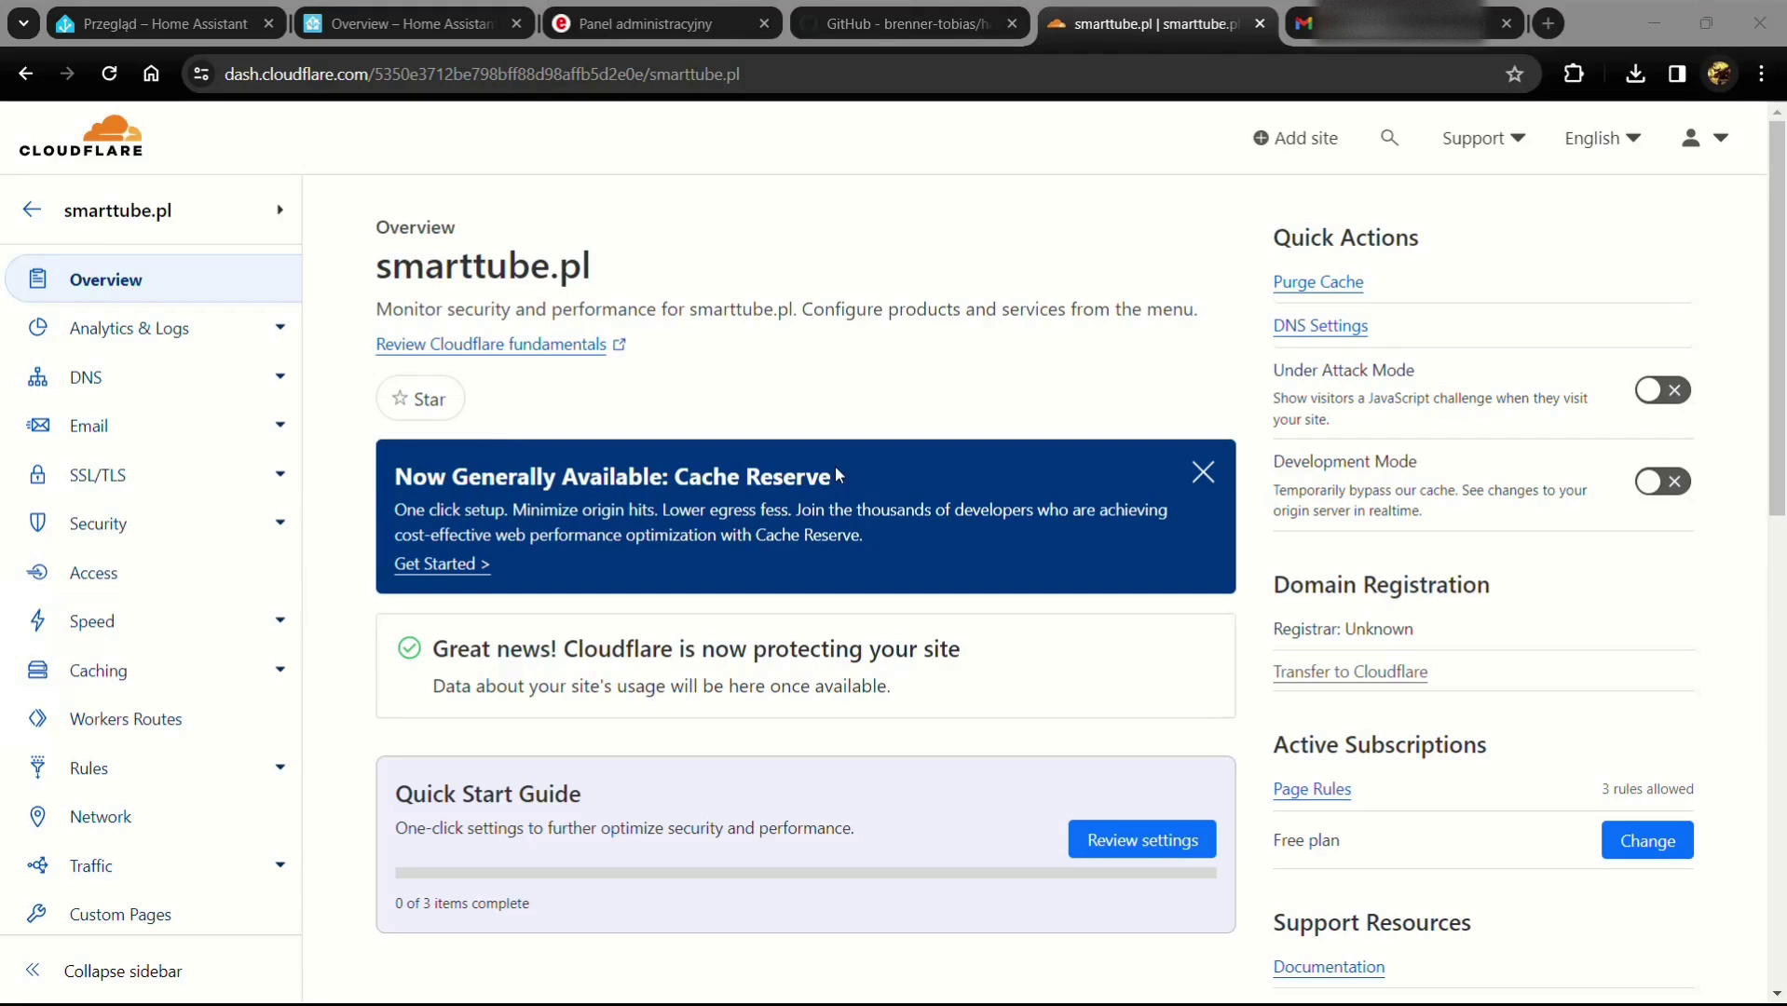
# Step: Switch to Home Assistant, open the add-on store from the settings and look through the available add-ons
pyautogui.click(411, 28)
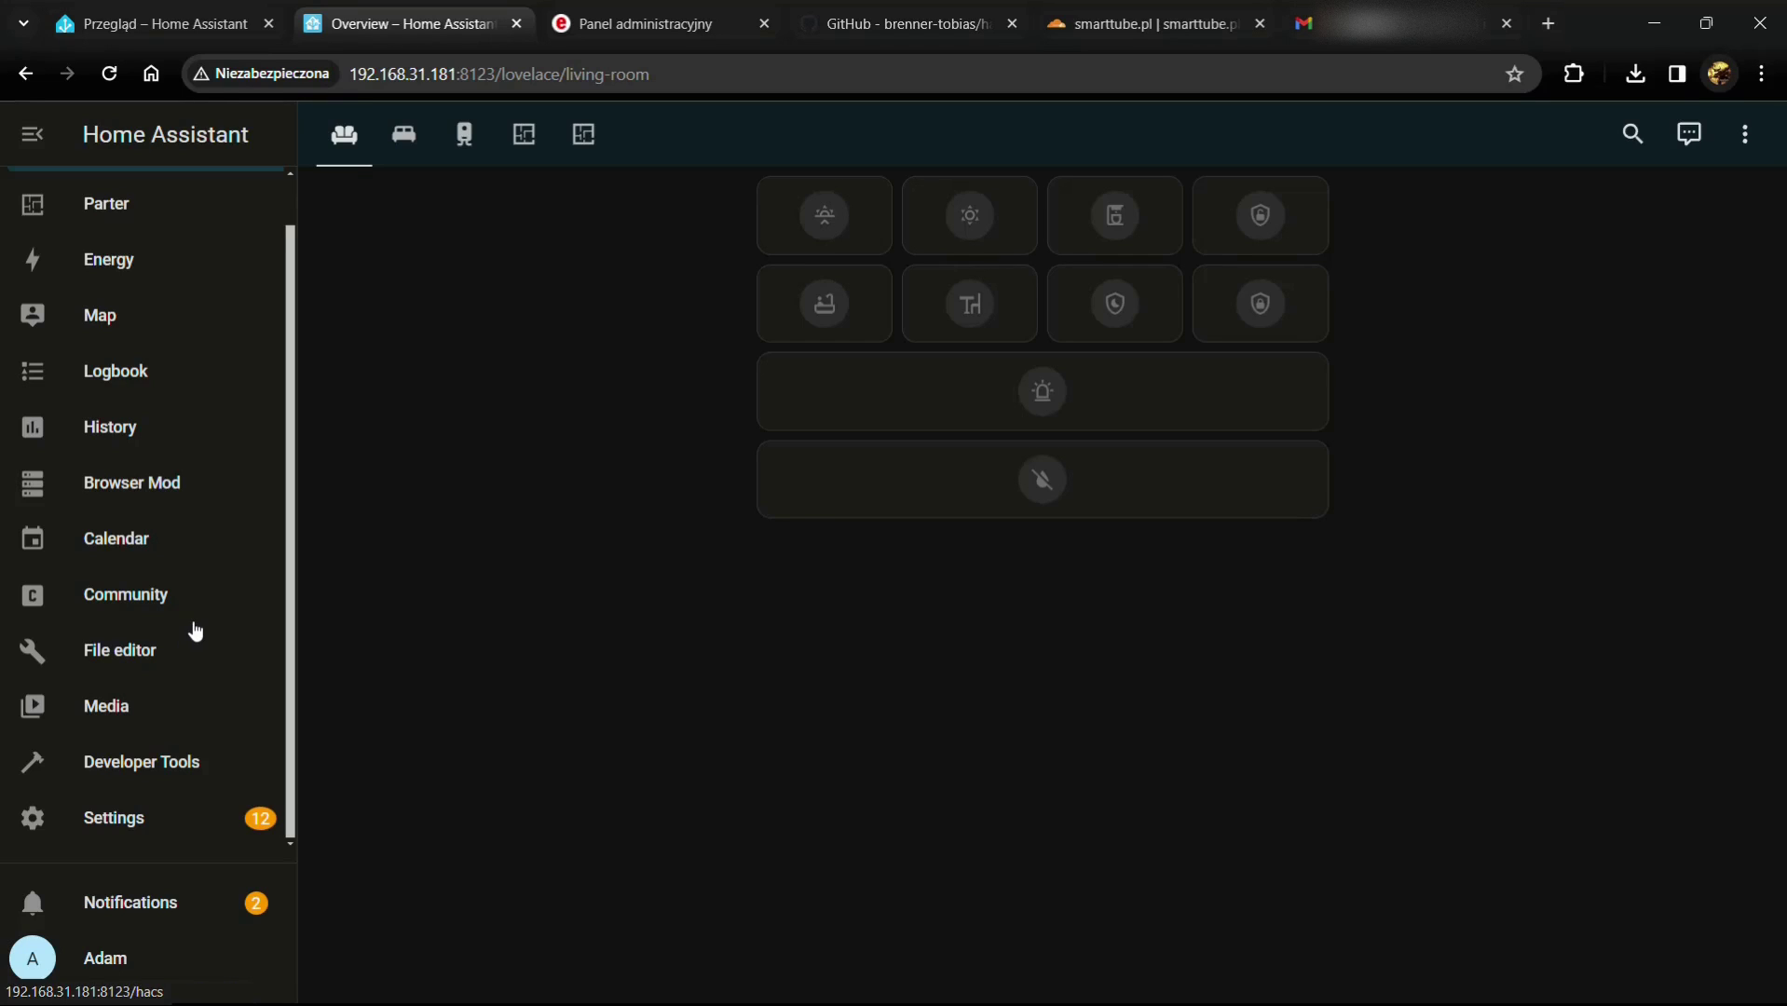
pyautogui.click(168, 817)
pyautogui.scroll(-2, 987, 857)
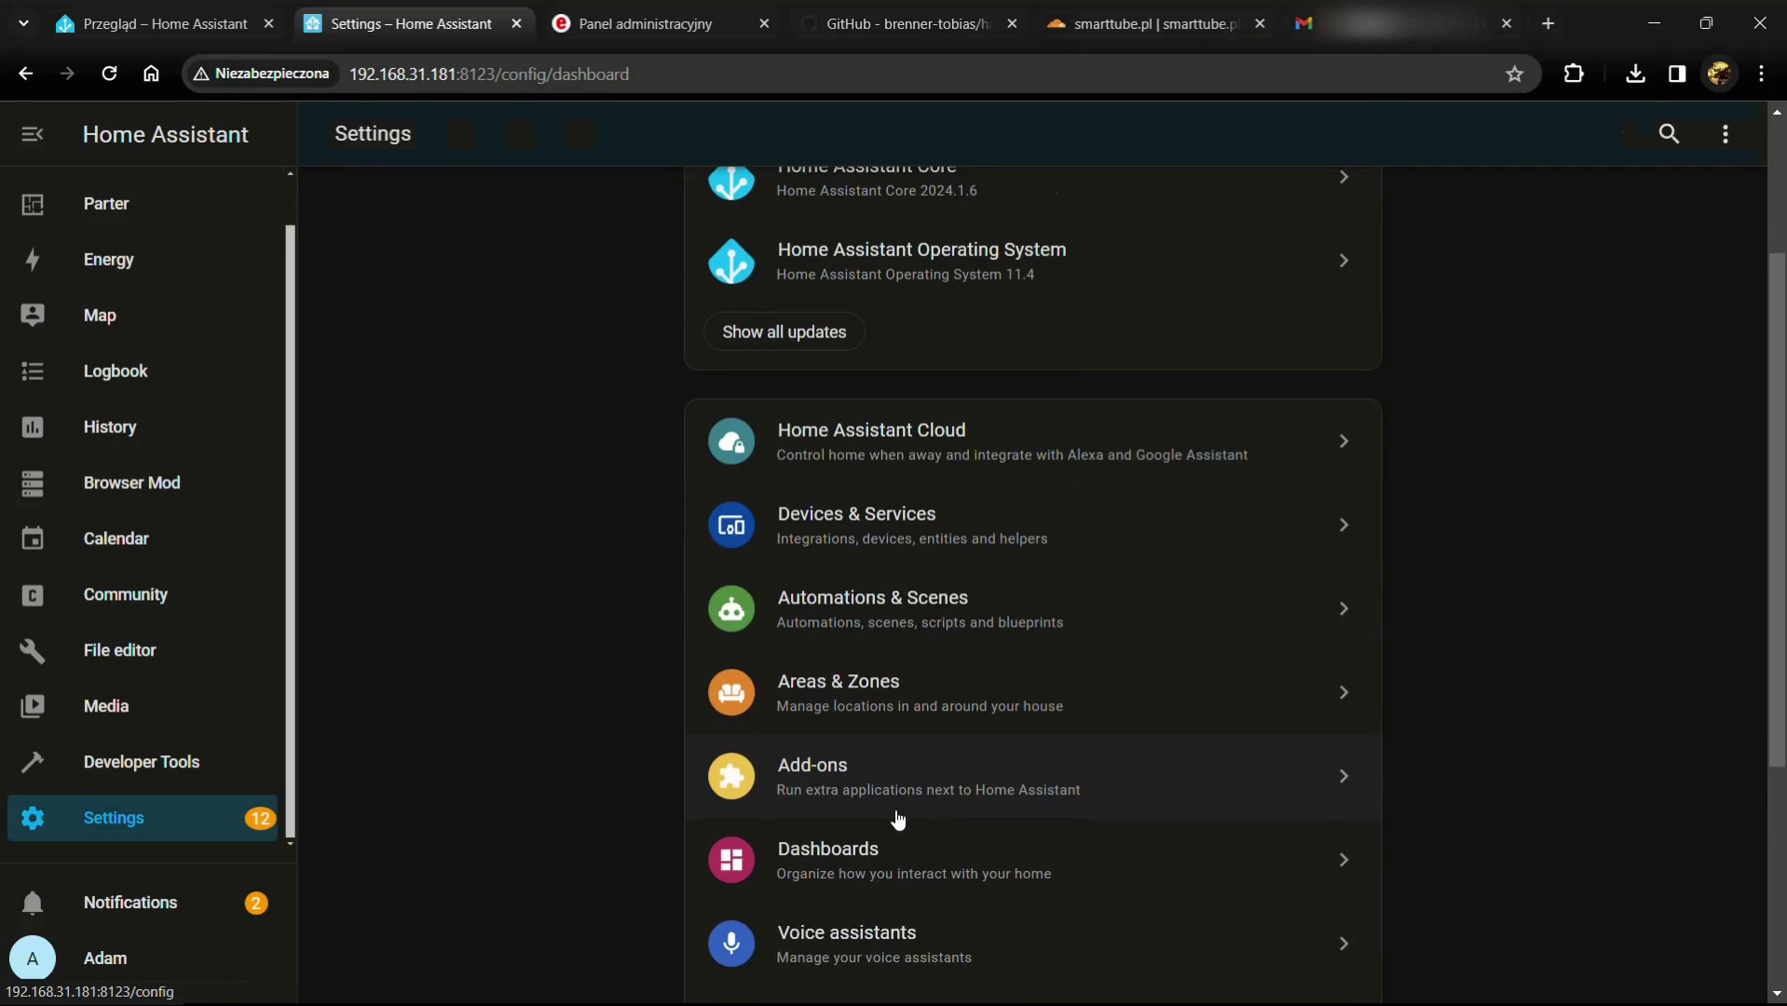
pyautogui.click(988, 769)
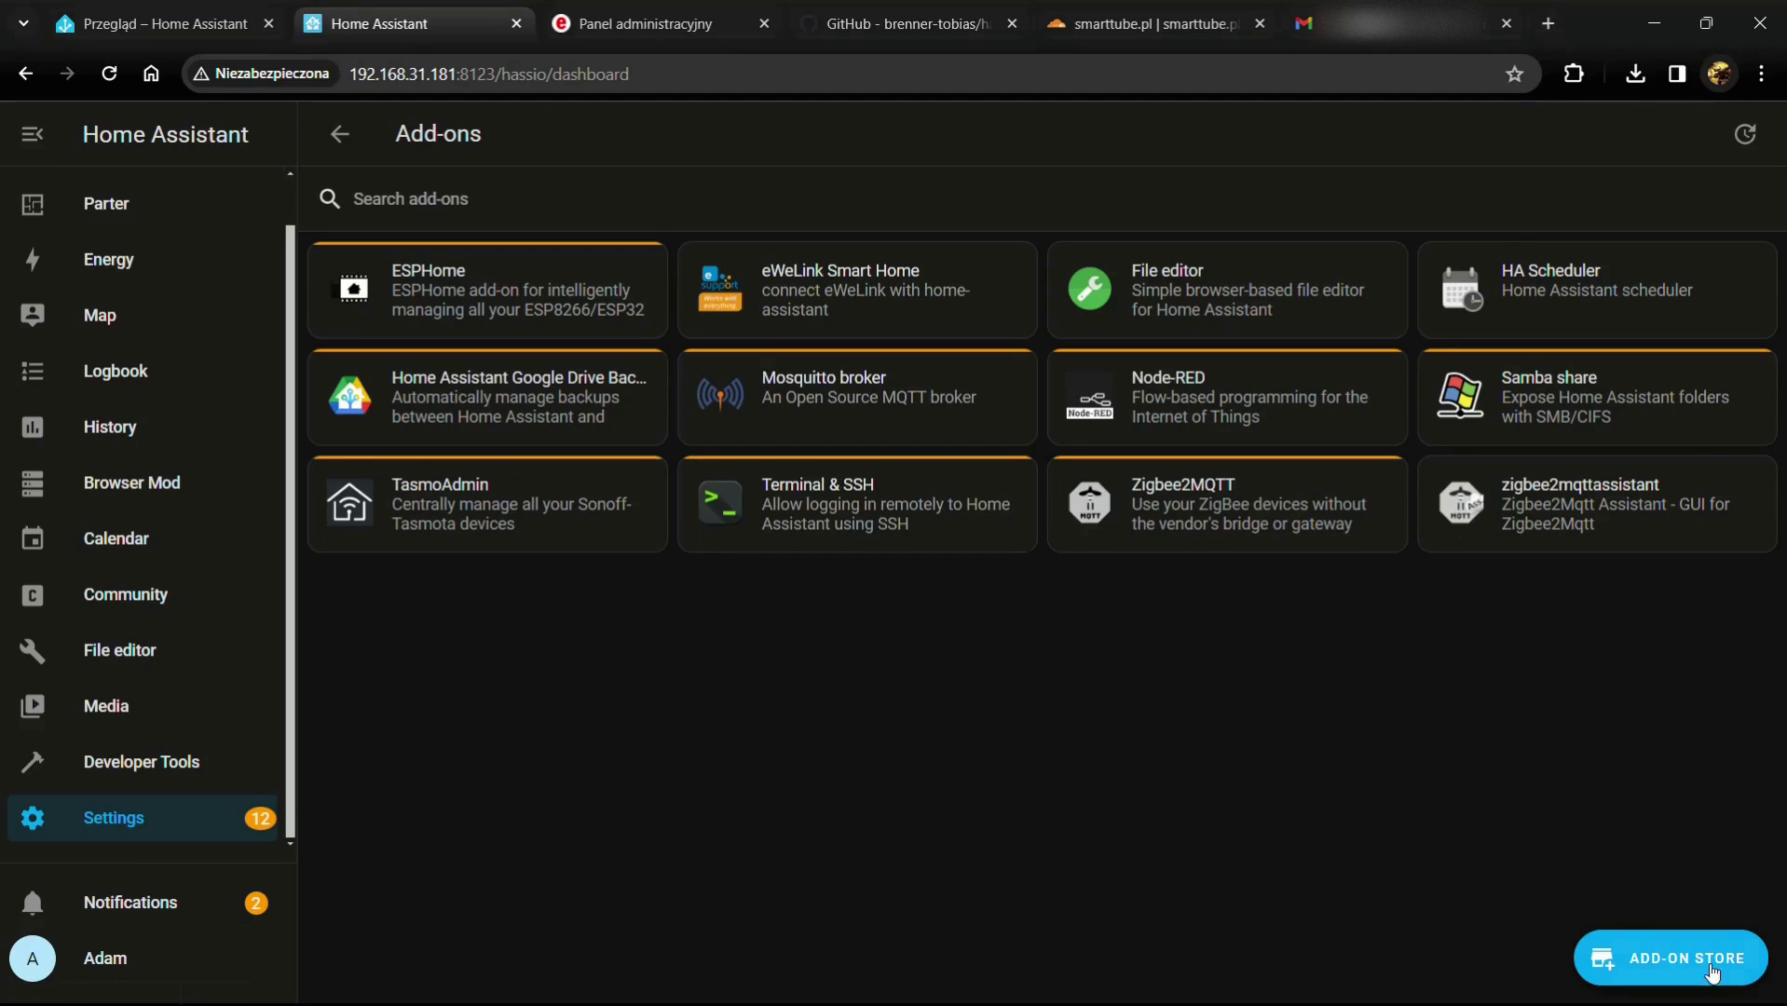
pyautogui.click(1645, 956)
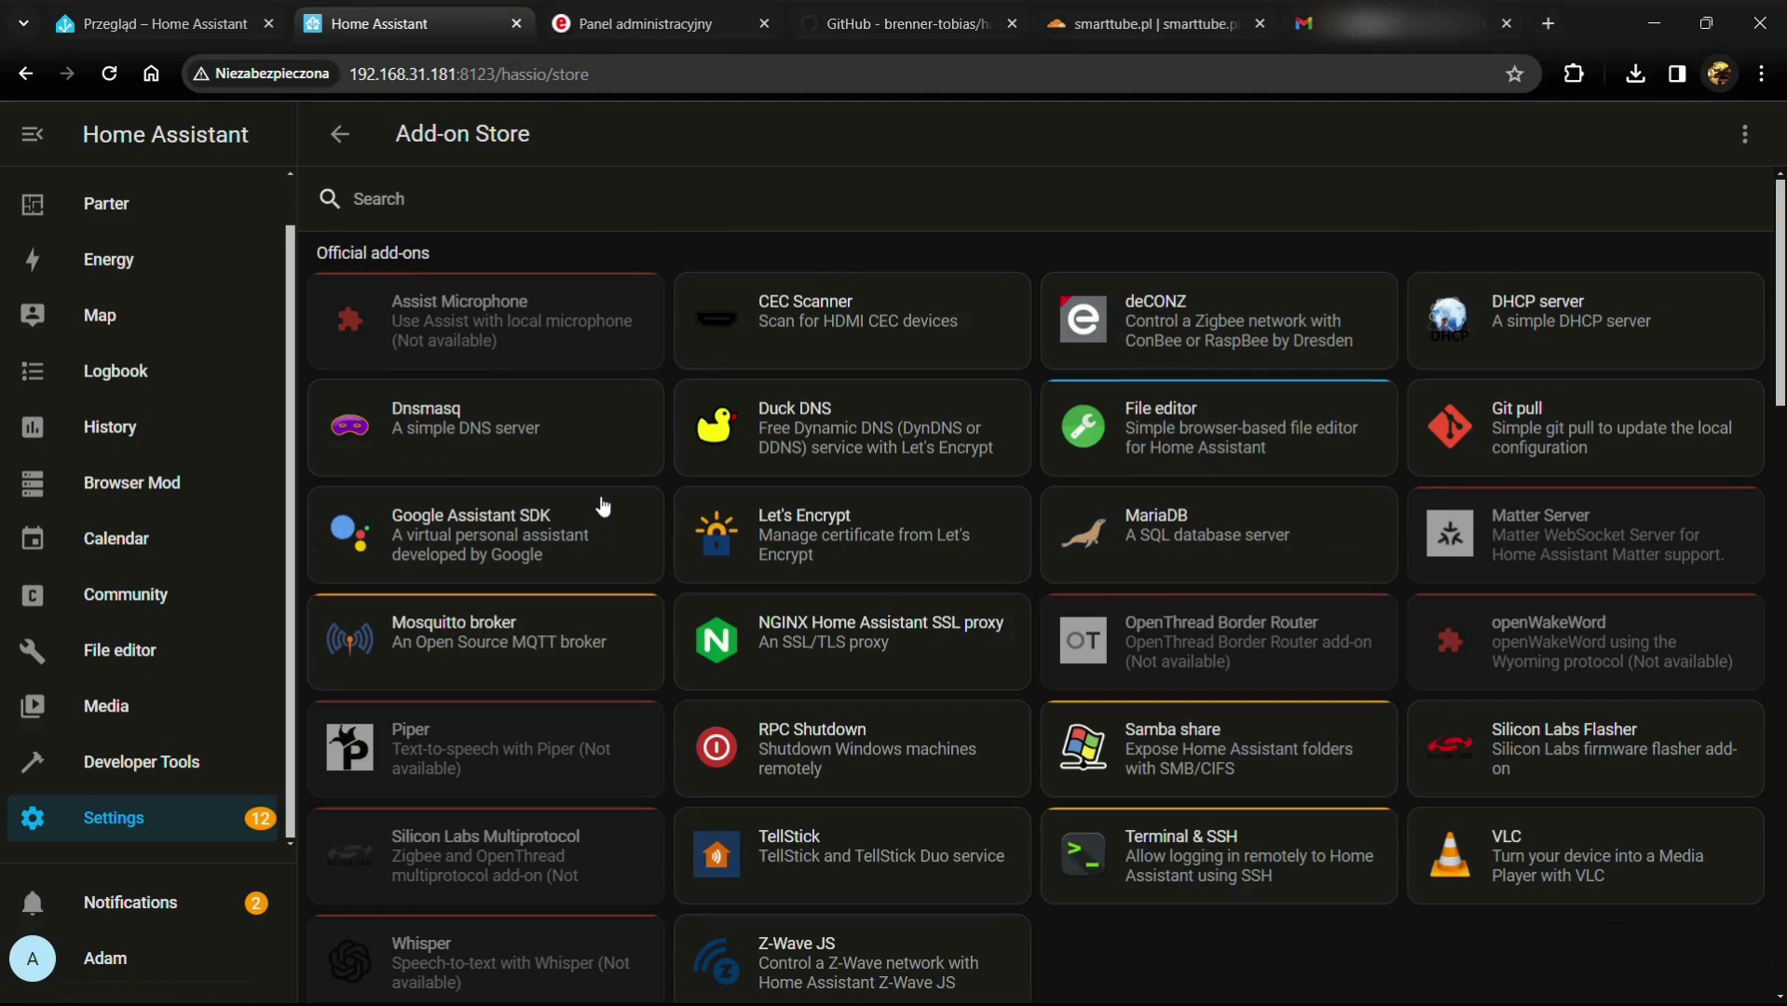
pyautogui.scroll(-6, 587, 482)
pyautogui.scroll(6, 587, 482)
pyautogui.scroll(-6, 590, 485)
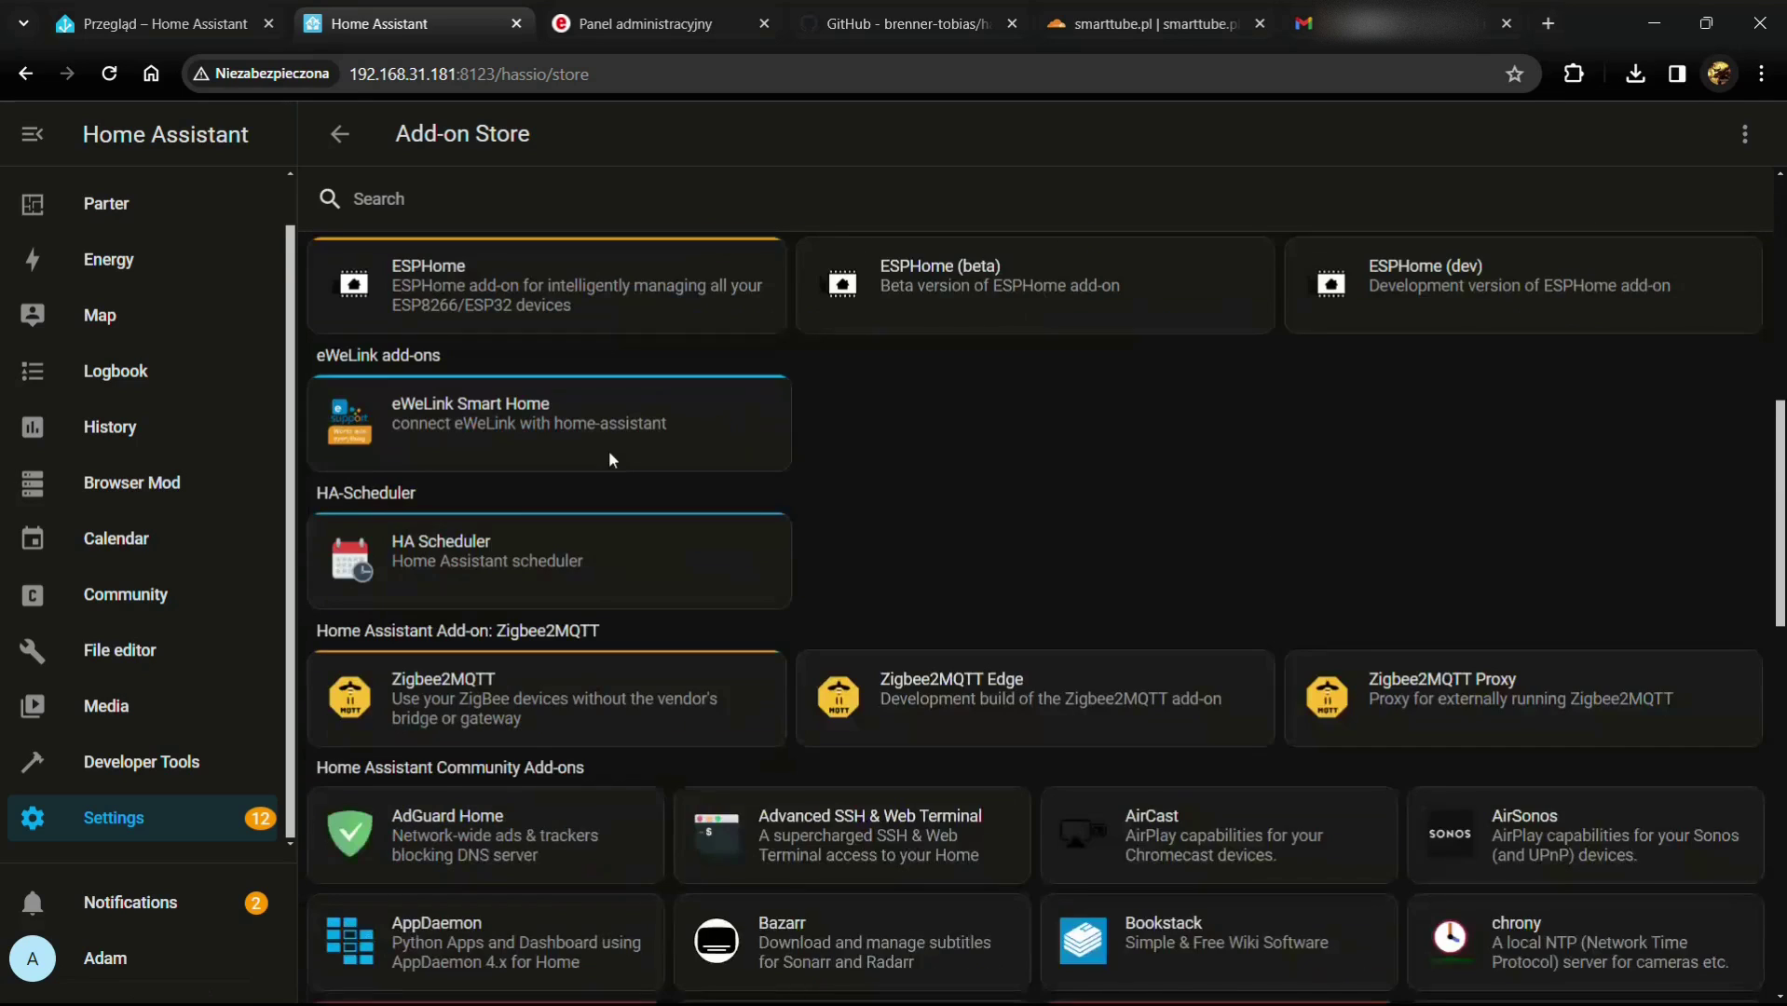
pyautogui.scroll(6, 617, 461)
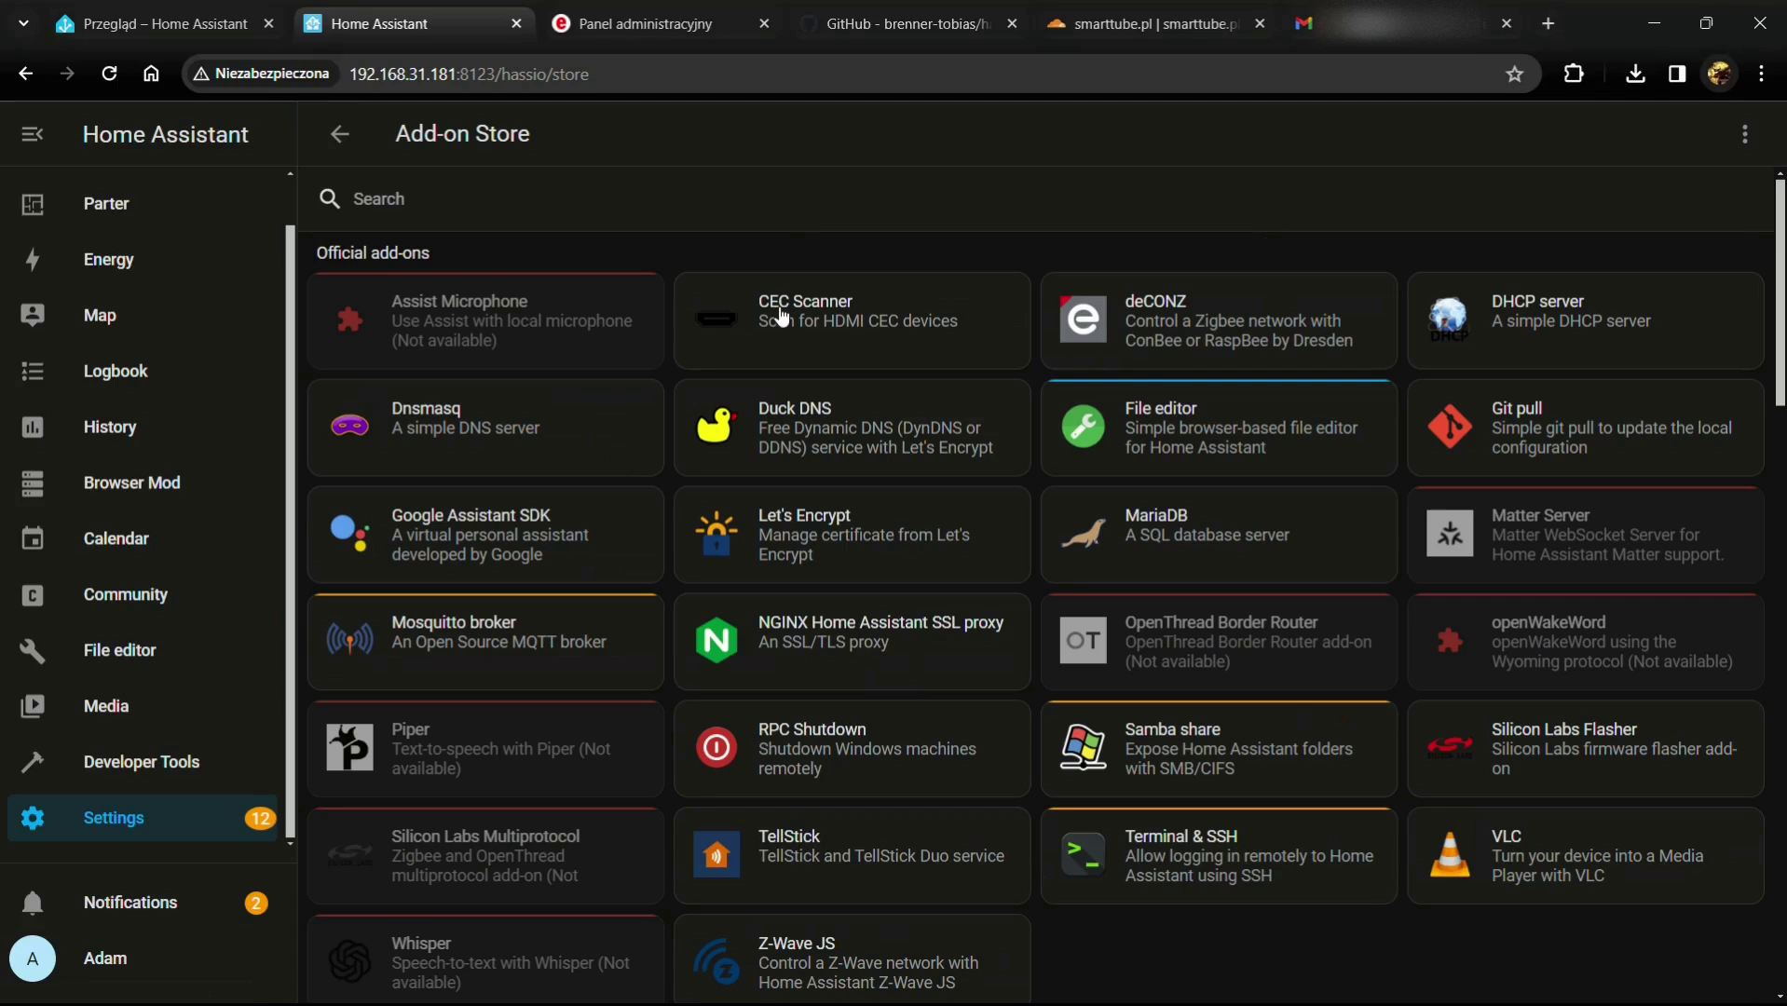
# Step: Copy the URL of the Cloudflared add-on repository from its GitHub page and add it to Home Assistant's add-on repositories
pyautogui.click(1756, 150)
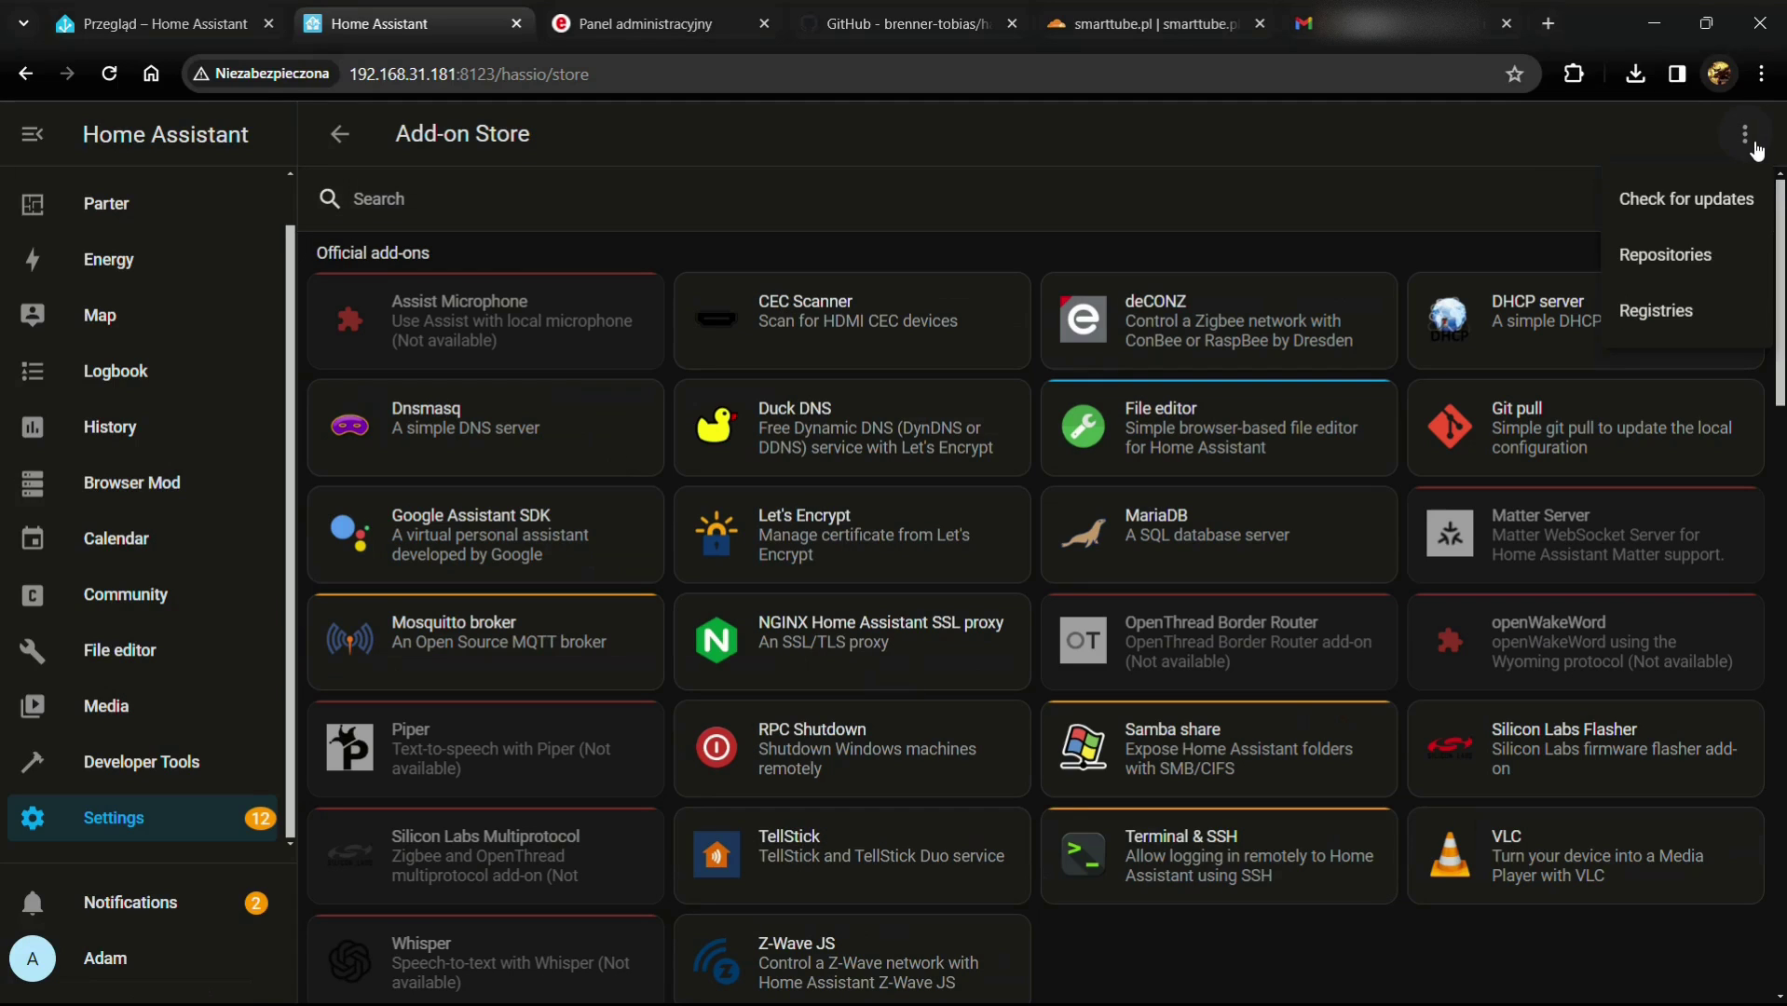
pyautogui.click(1666, 259)
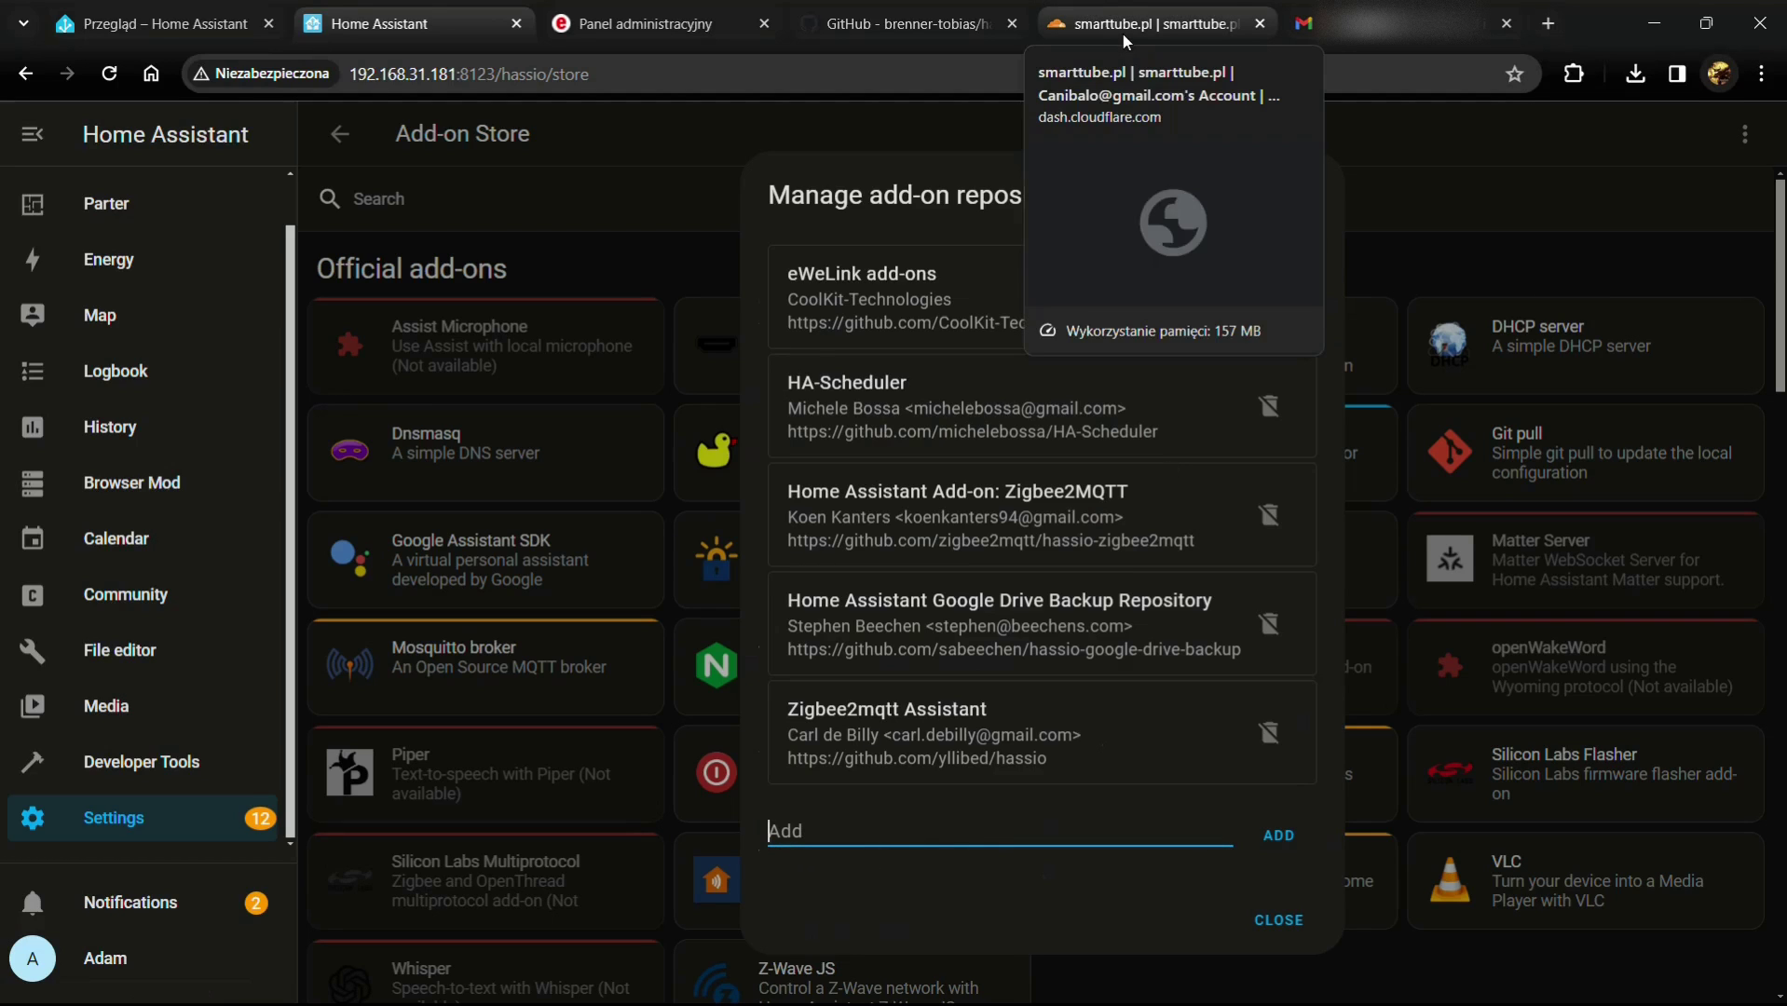
pyautogui.moveTo(888, 26); pyautogui.dragTo(1037, 5)
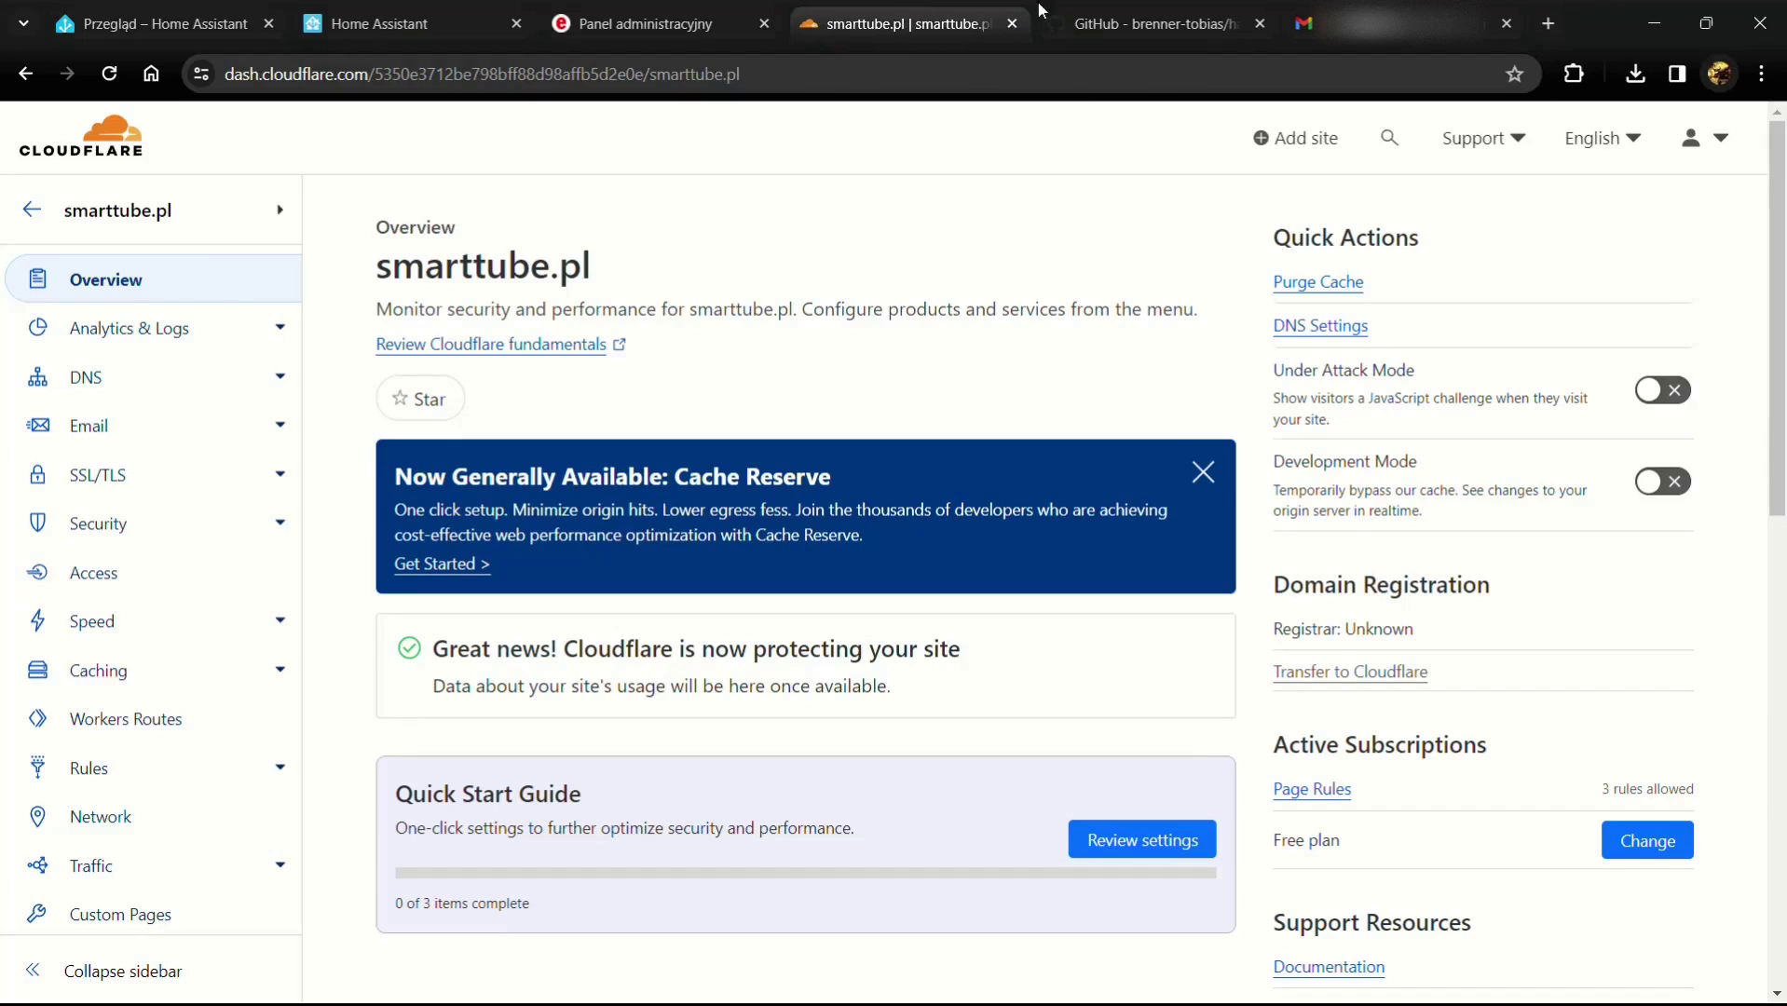
pyautogui.click(552, 83)
pyautogui.hotkey('ctrl', 'c')
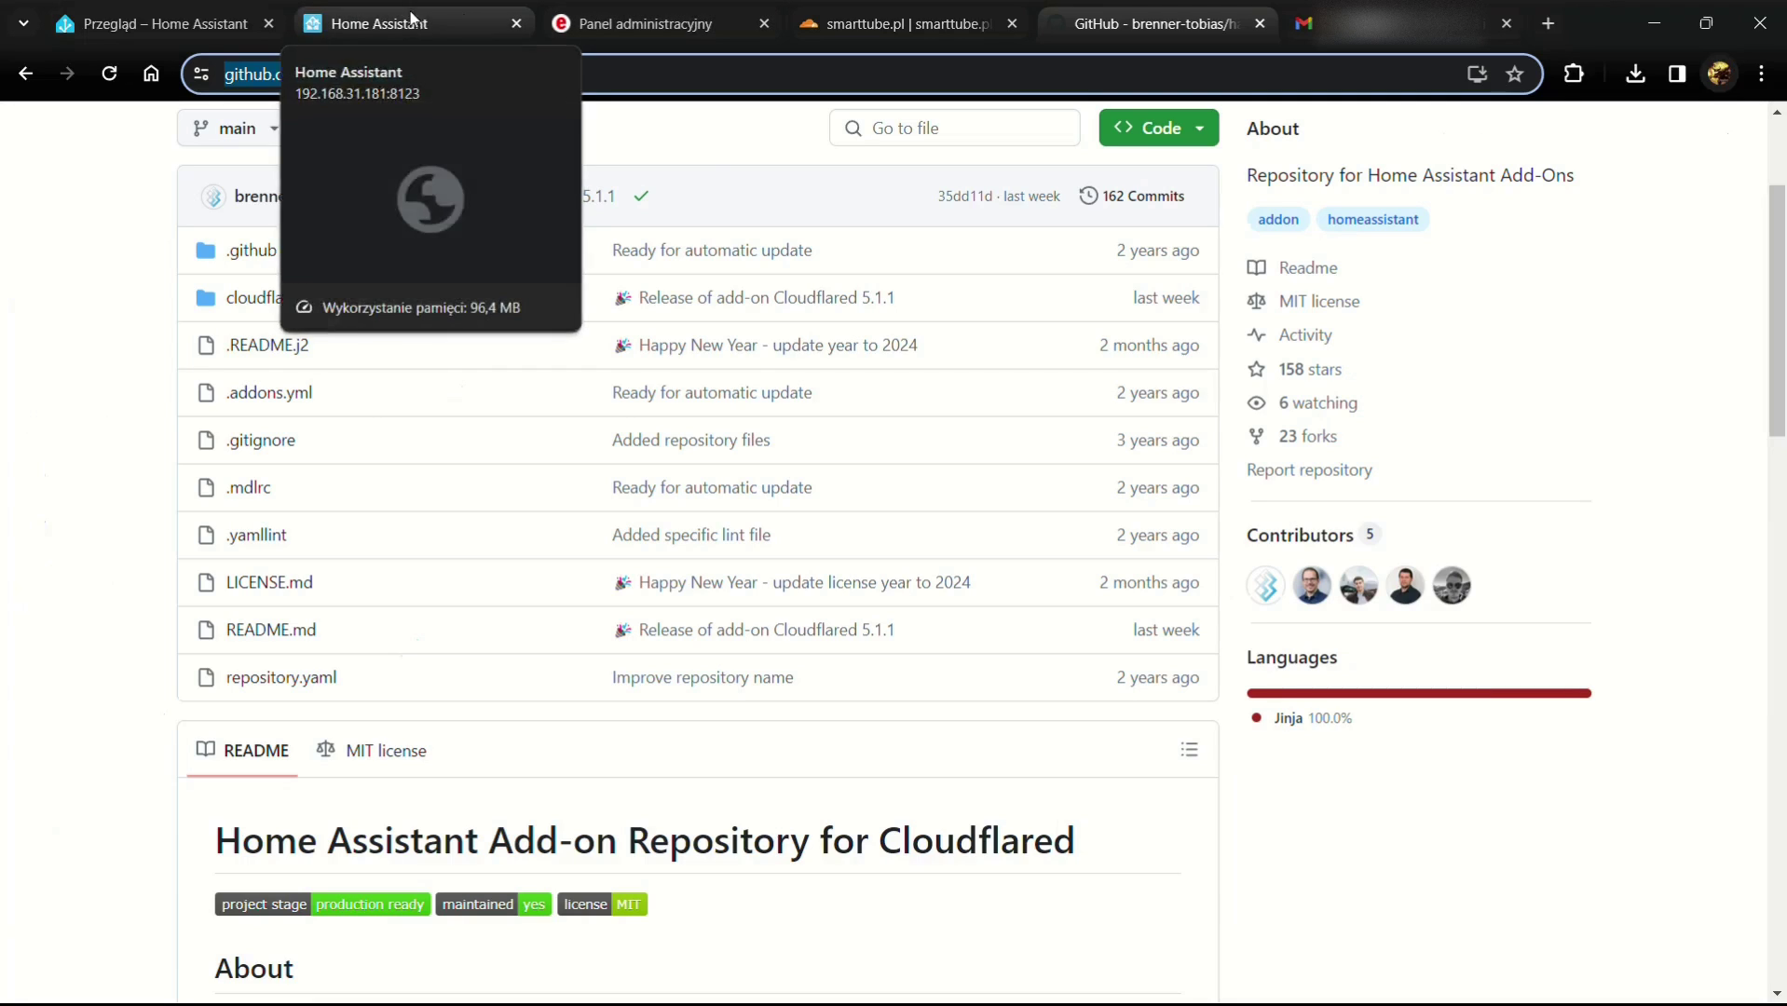
pyautogui.click(377, 24)
pyautogui.click(925, 838)
pyautogui.hotkey('ctrl', 'v')
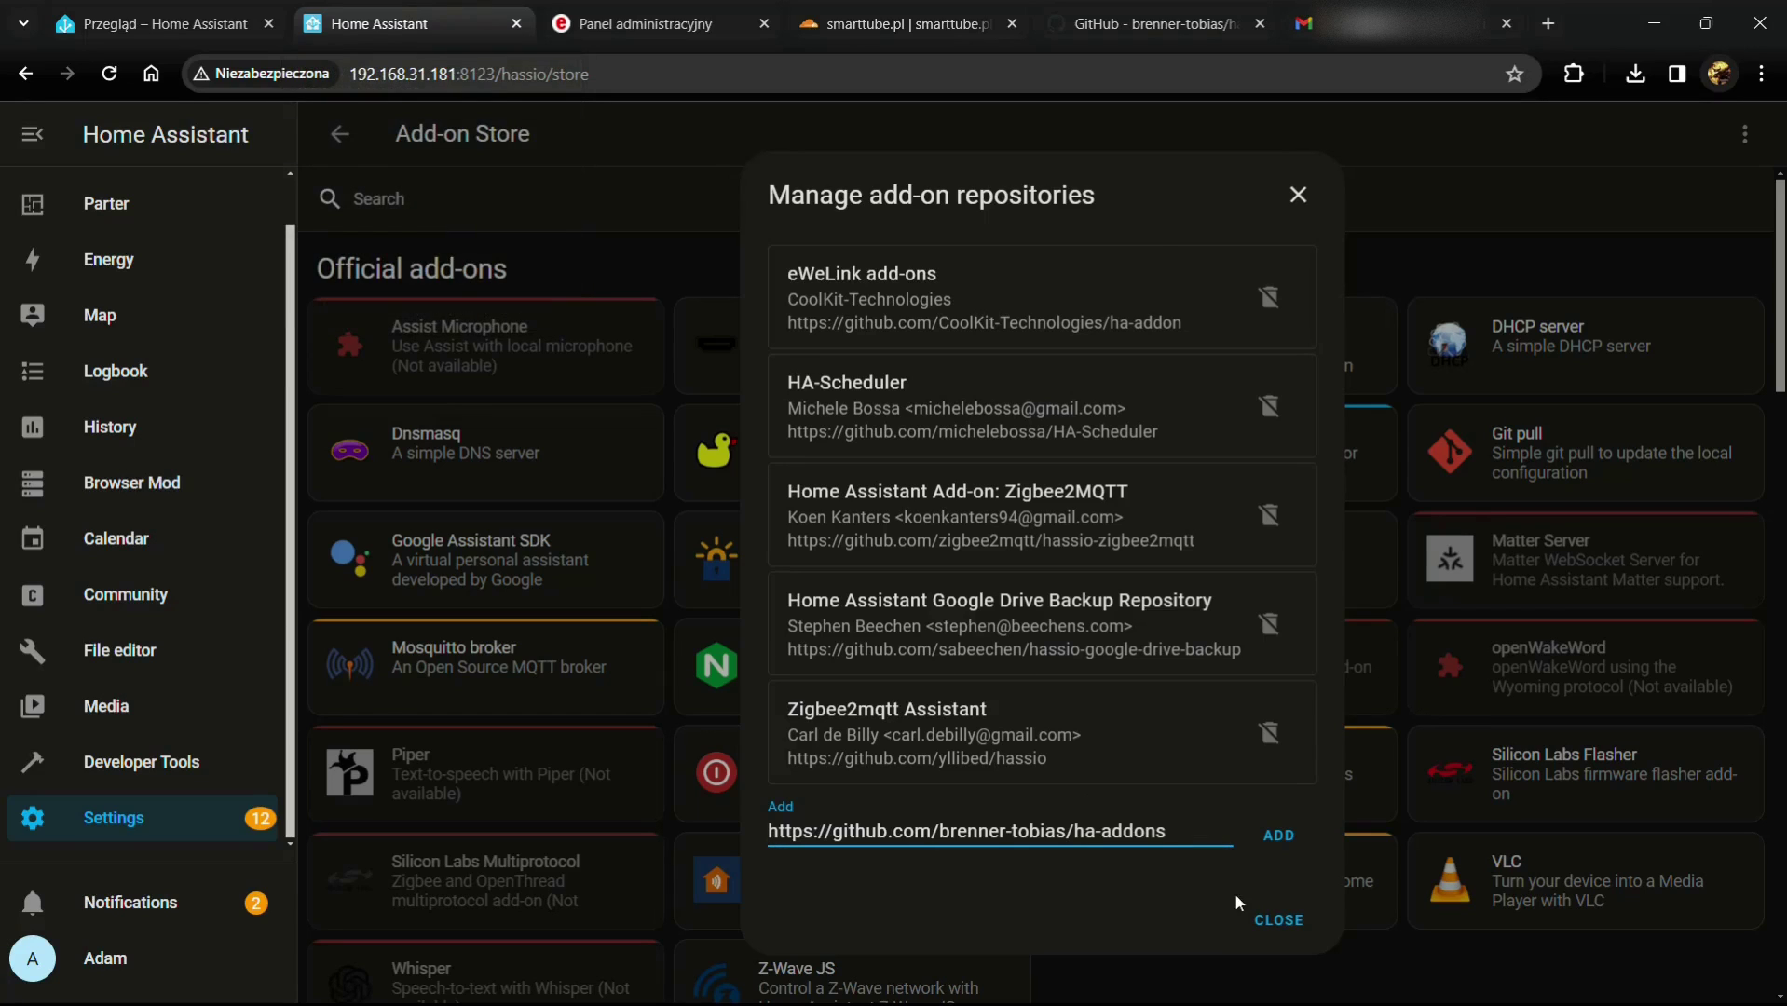
pyautogui.click(1278, 836)
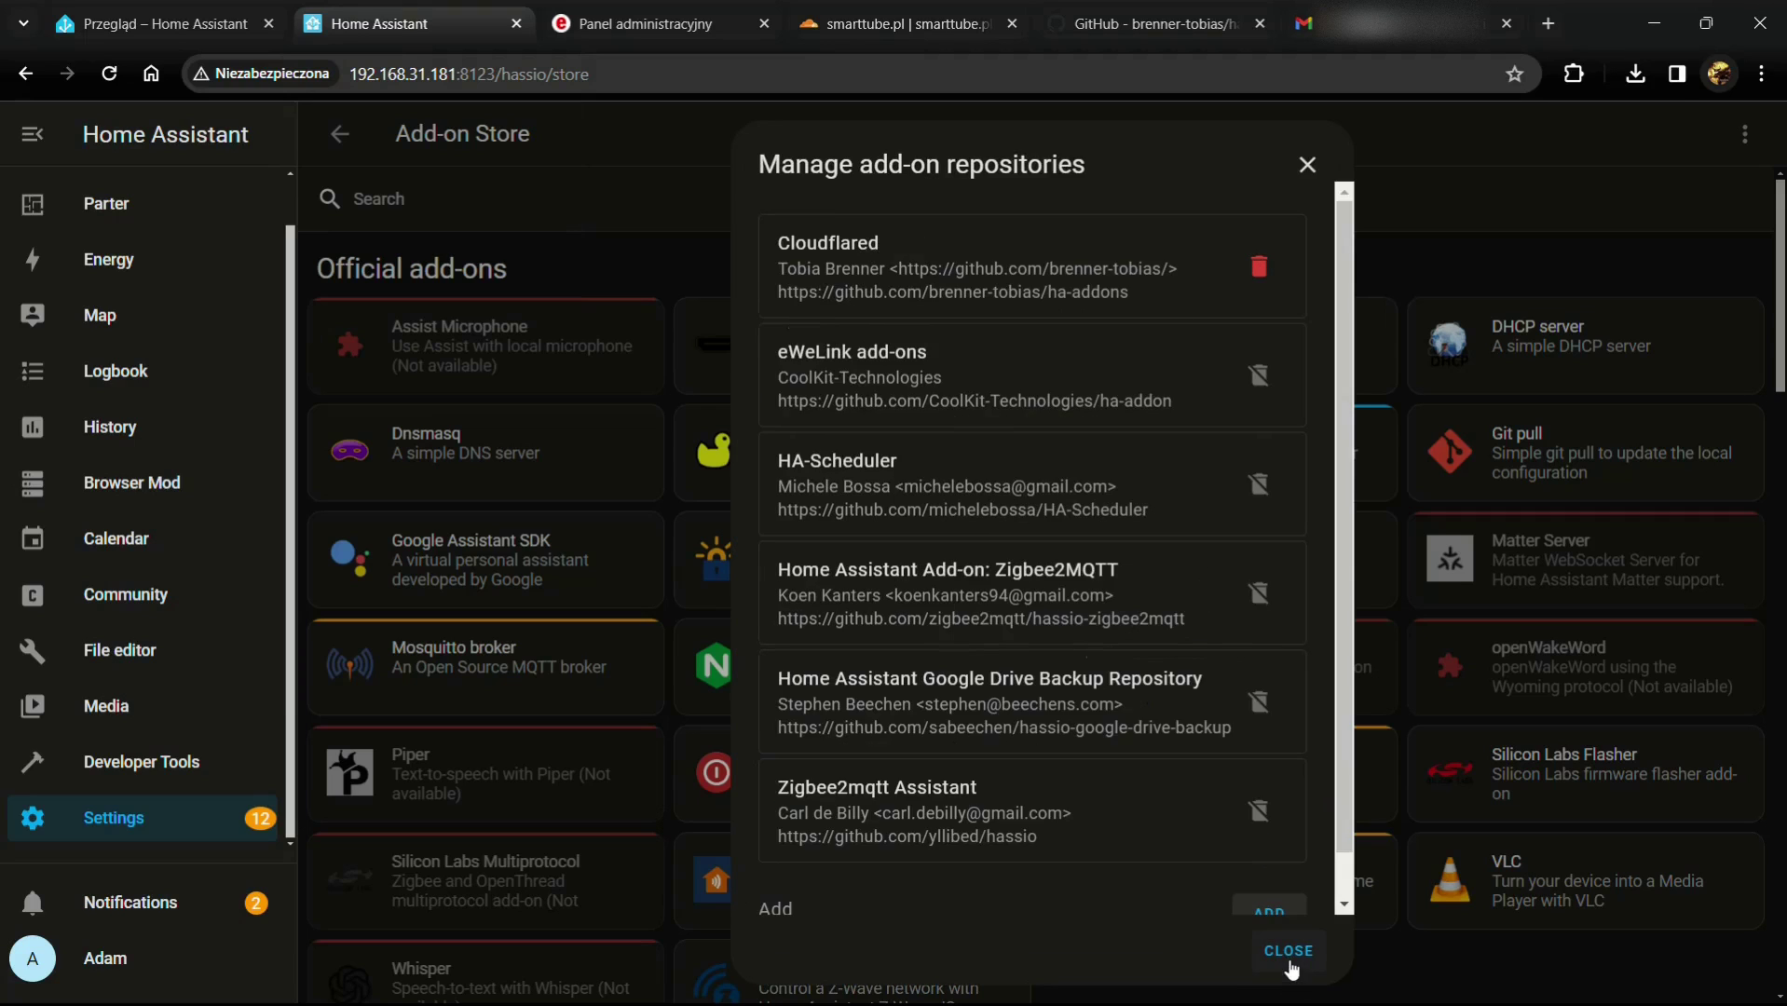
pyautogui.click(1289, 951)
# Step: Leave and reopen the add-on store through the settings, find the Cloudflared add-on and open it
pyautogui.scroll(-5, 823, 775)
pyautogui.scroll(4, 822, 775)
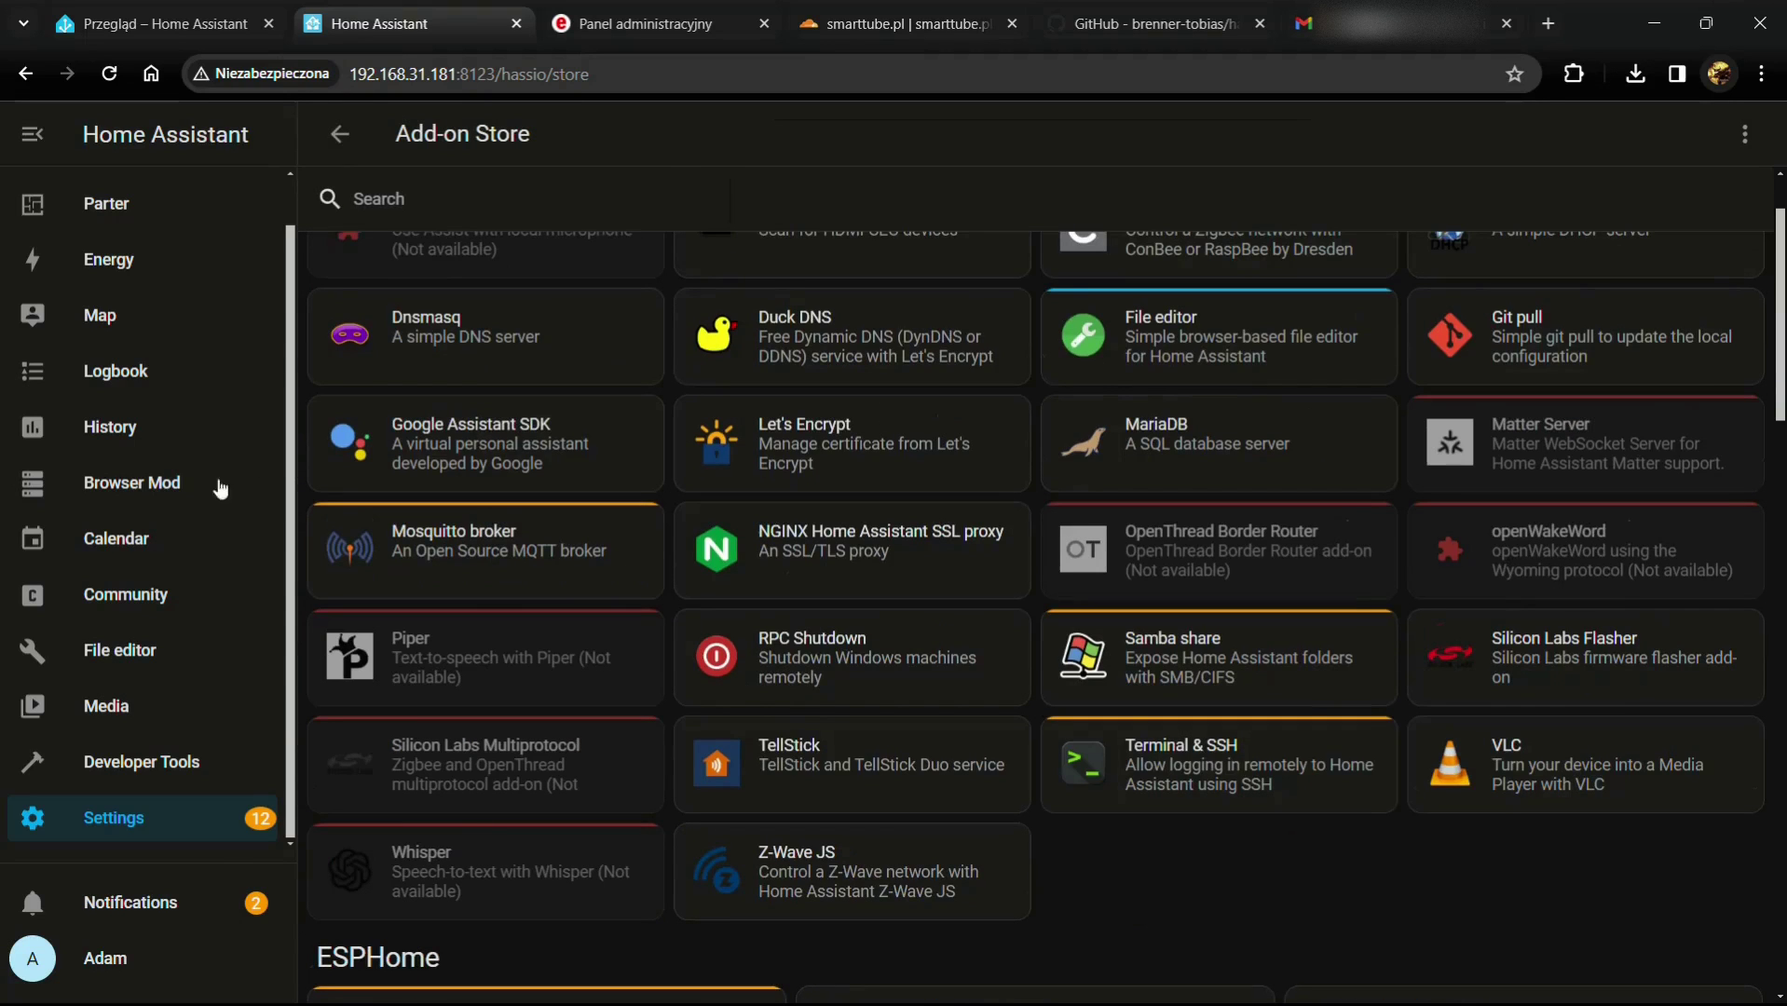
pyautogui.click(134, 768)
pyautogui.click(115, 825)
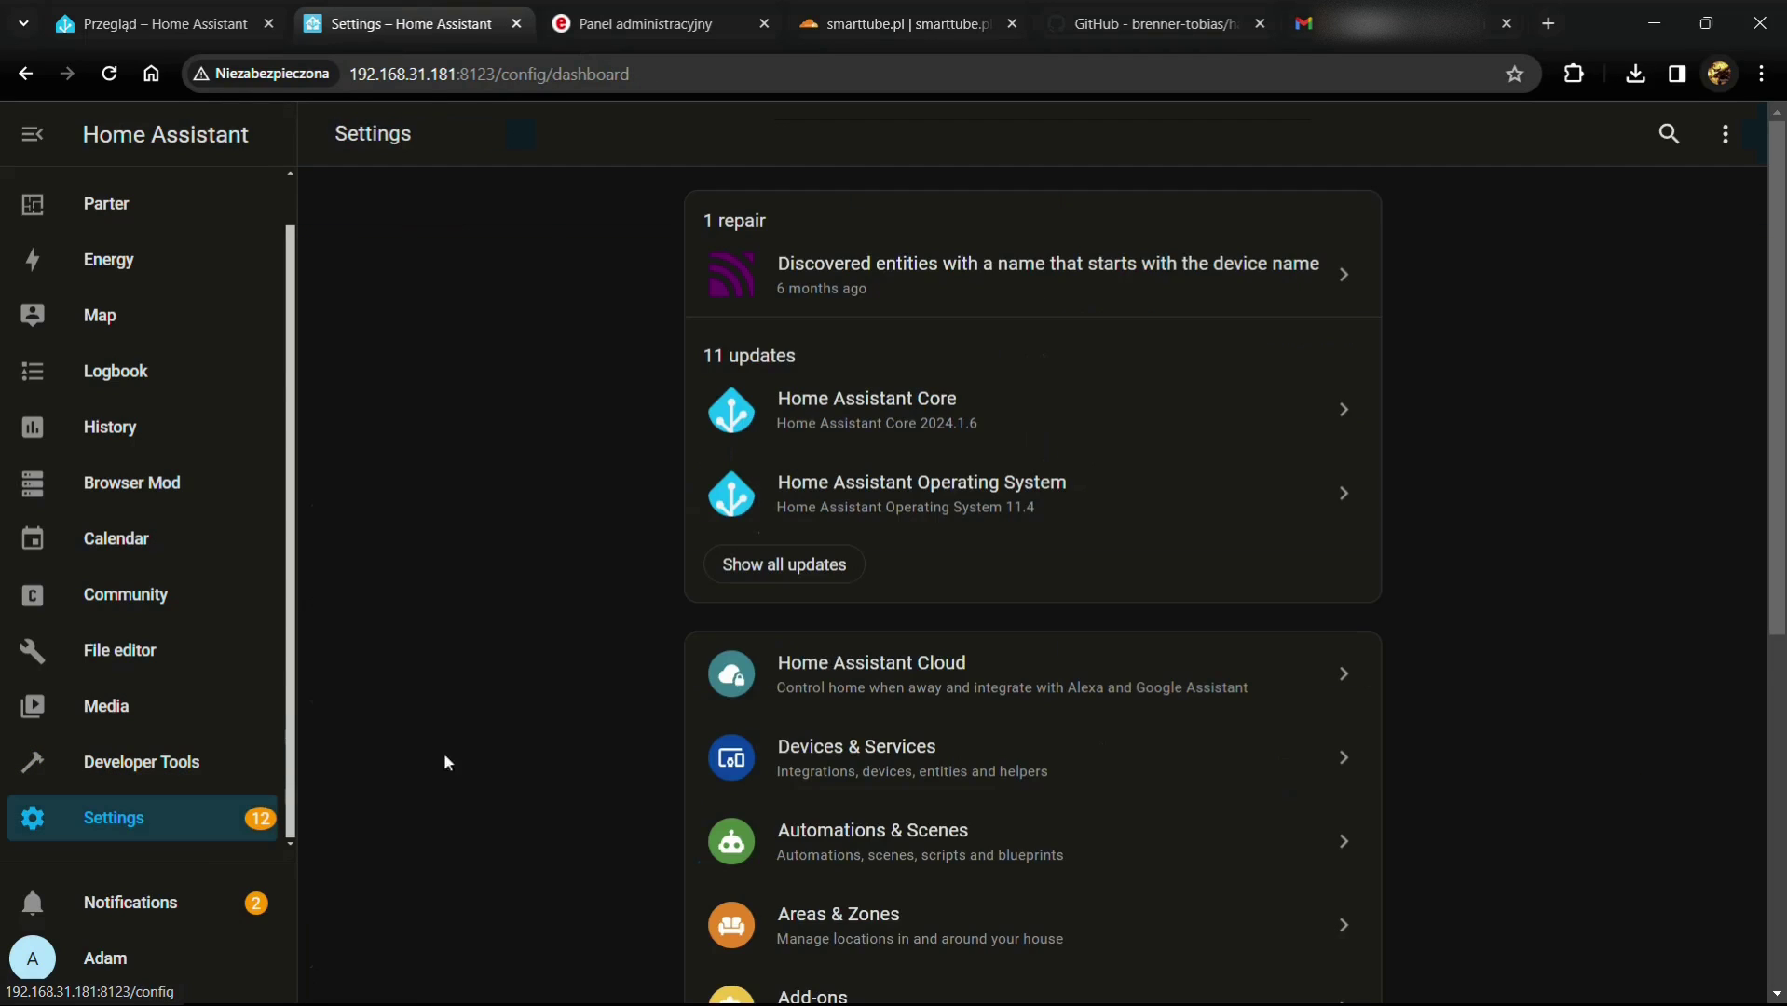
pyautogui.scroll(-3, 941, 717)
pyautogui.click(801, 801)
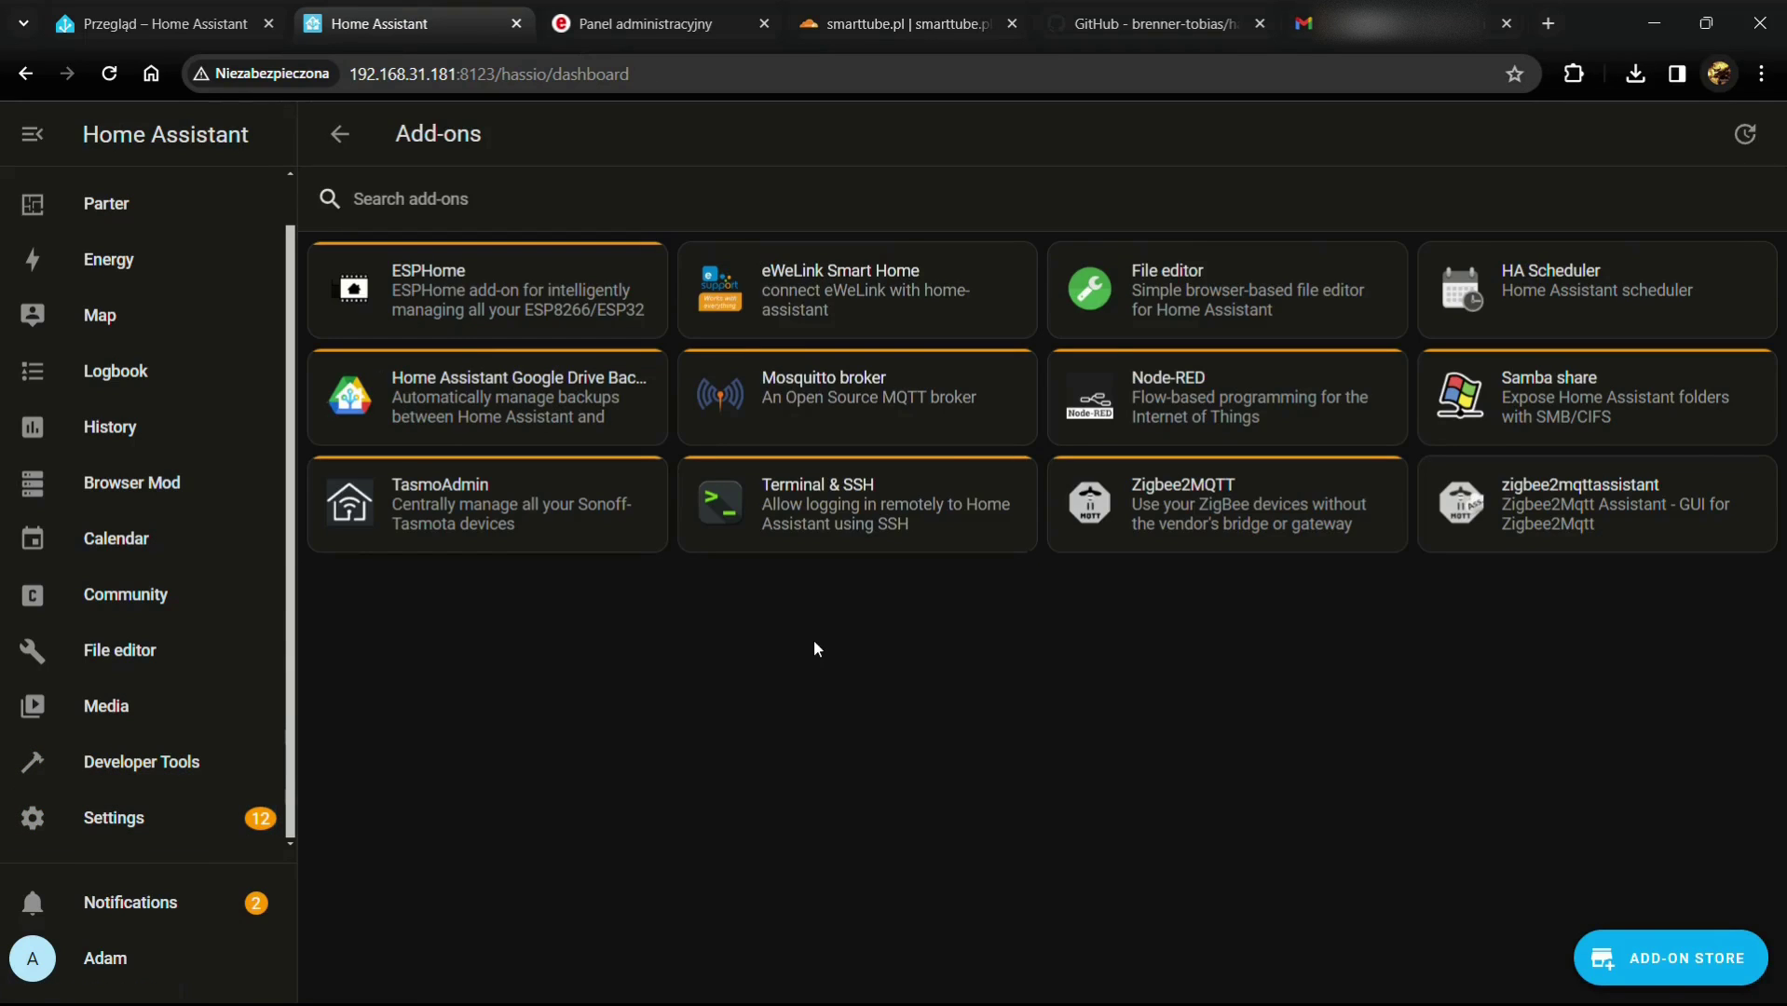
pyautogui.click(1671, 958)
pyautogui.scroll(-7, 620, 655)
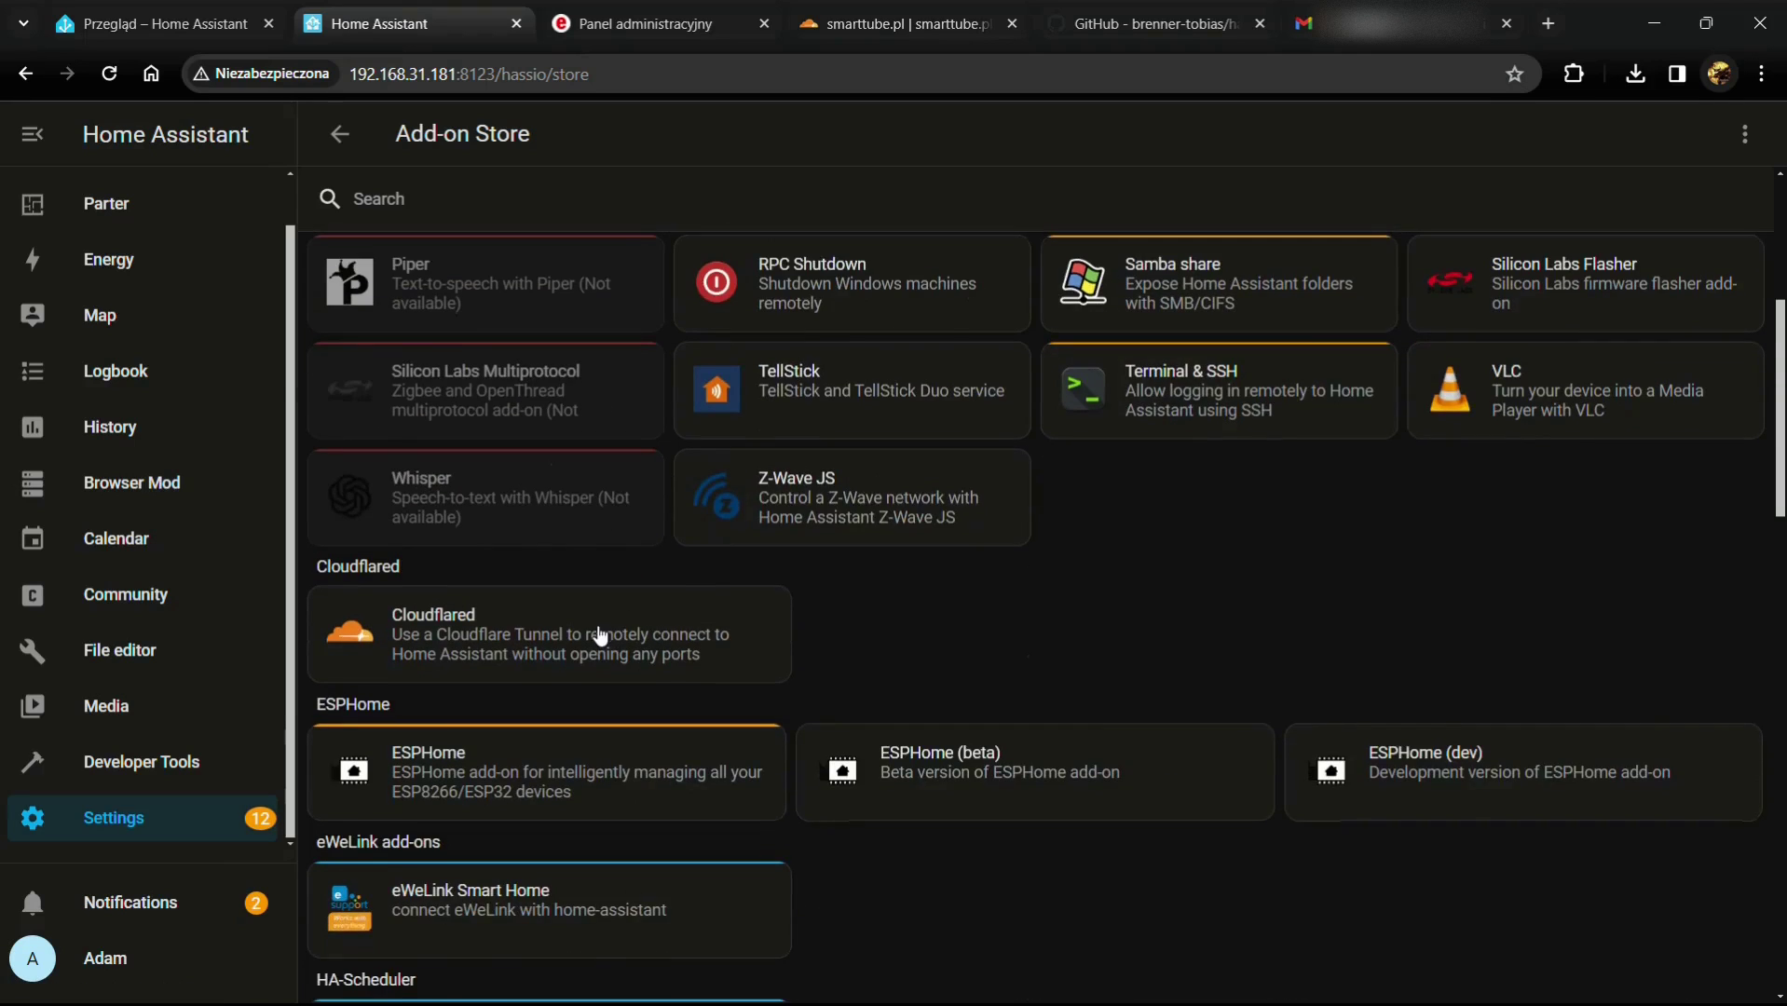
pyautogui.scroll(1, 549, 577)
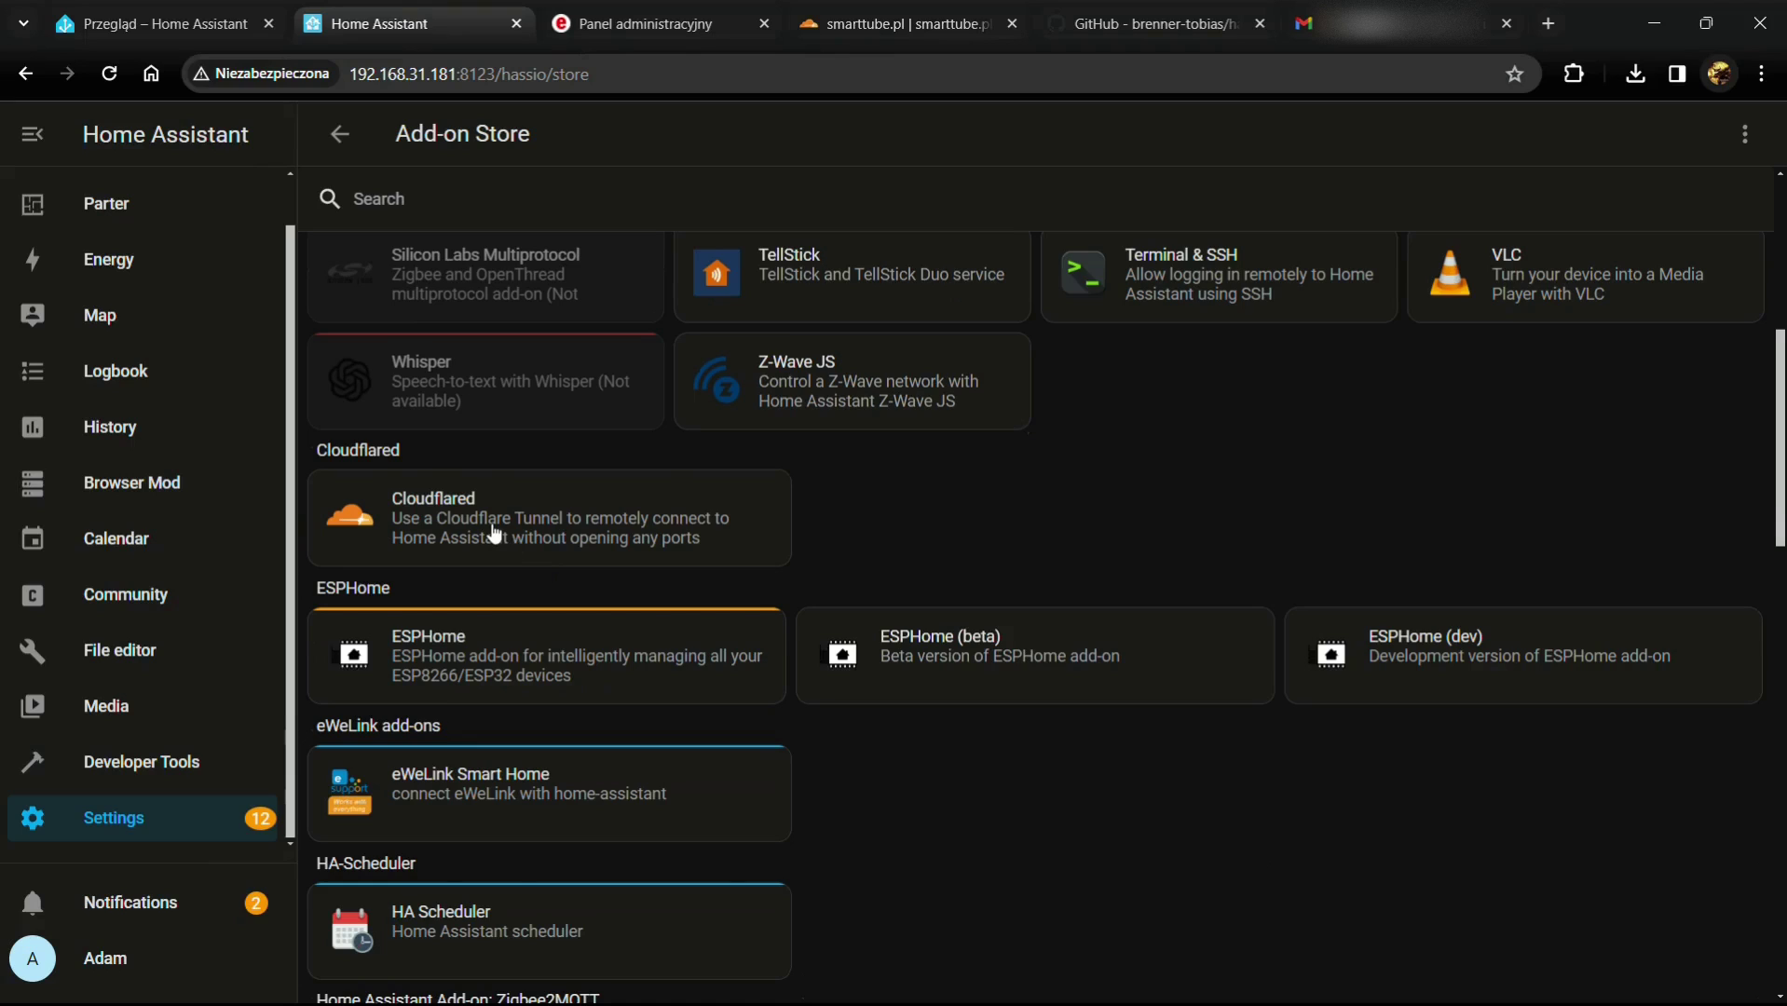
pyautogui.click(508, 545)
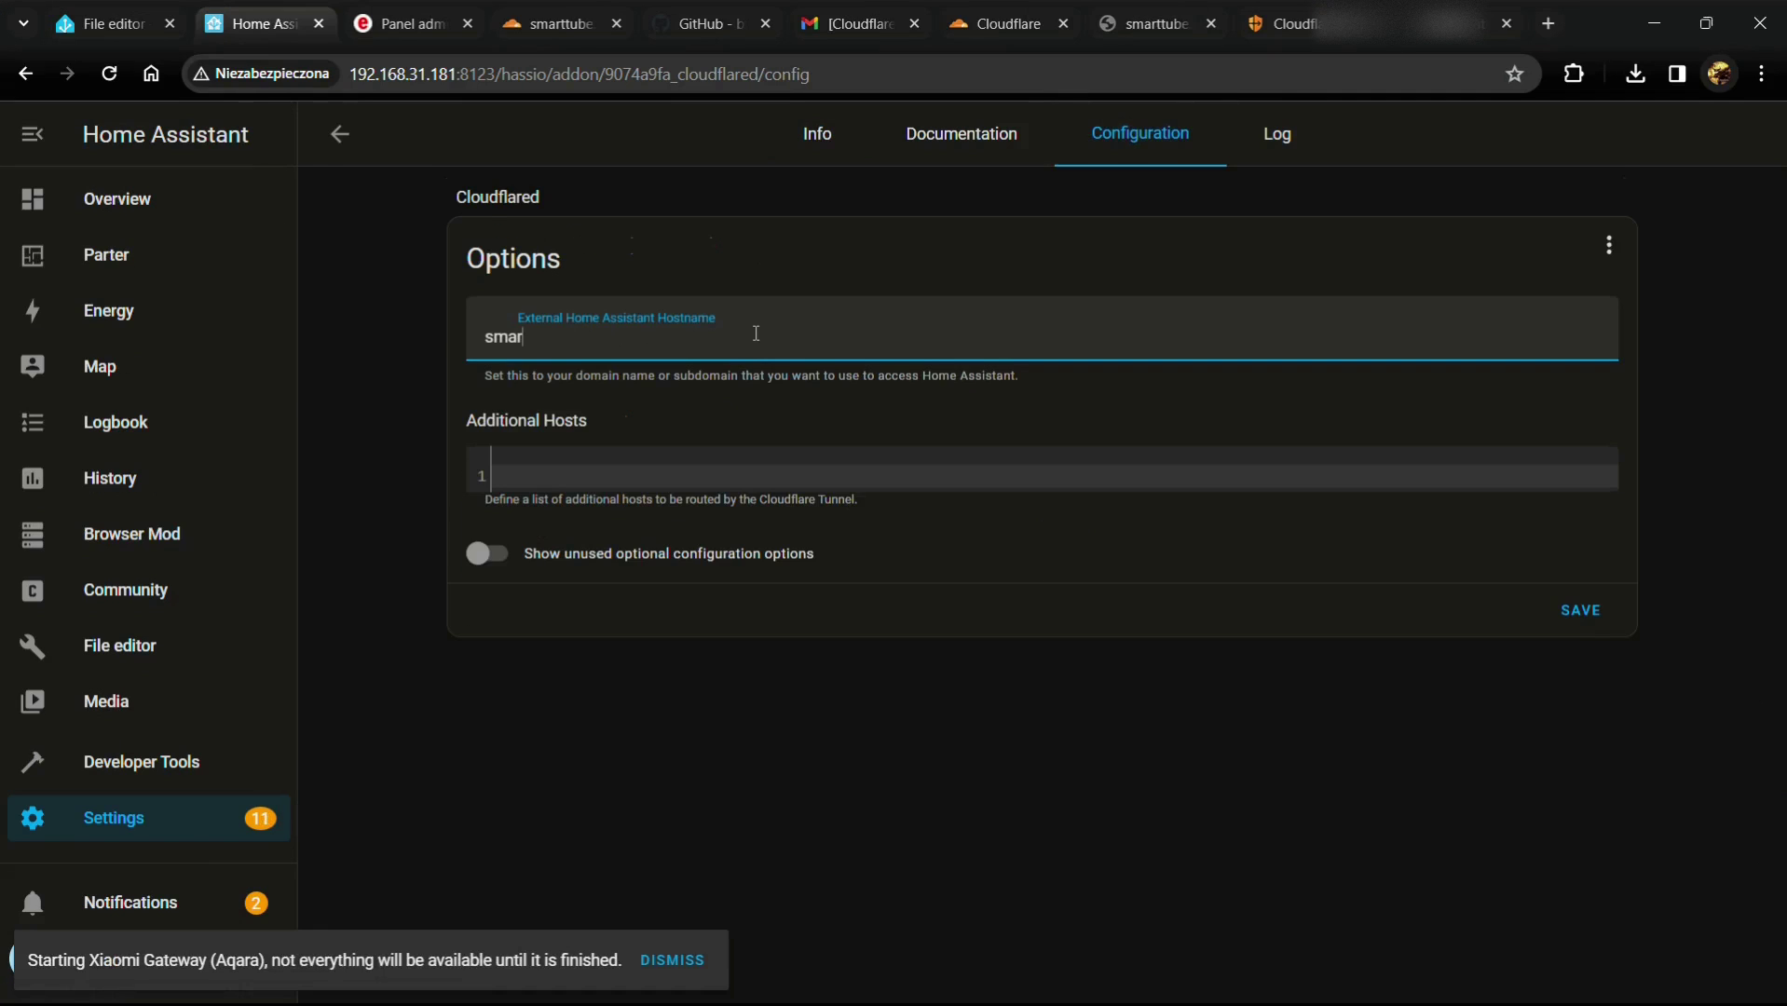
# Step: Set Cloudflared's External Home Assistant Hostname to smarttube.pl and save the configuration
pyautogui.write('ttube')
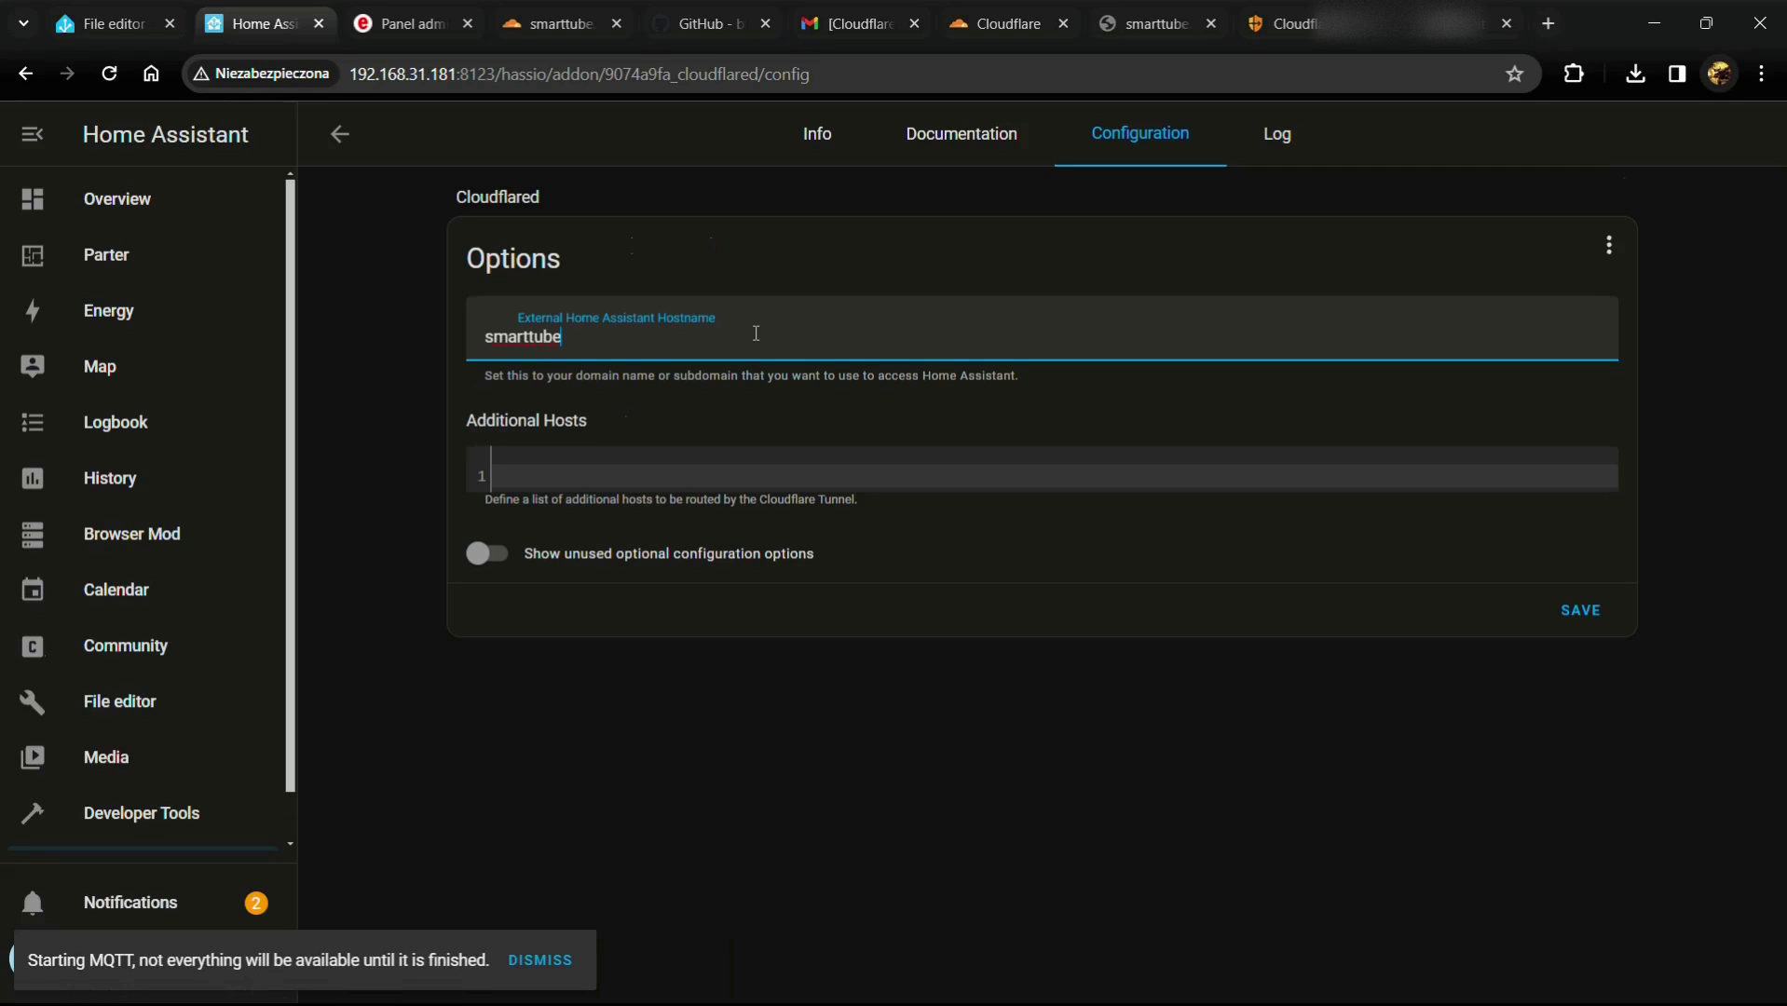
pyautogui.write('.pl')
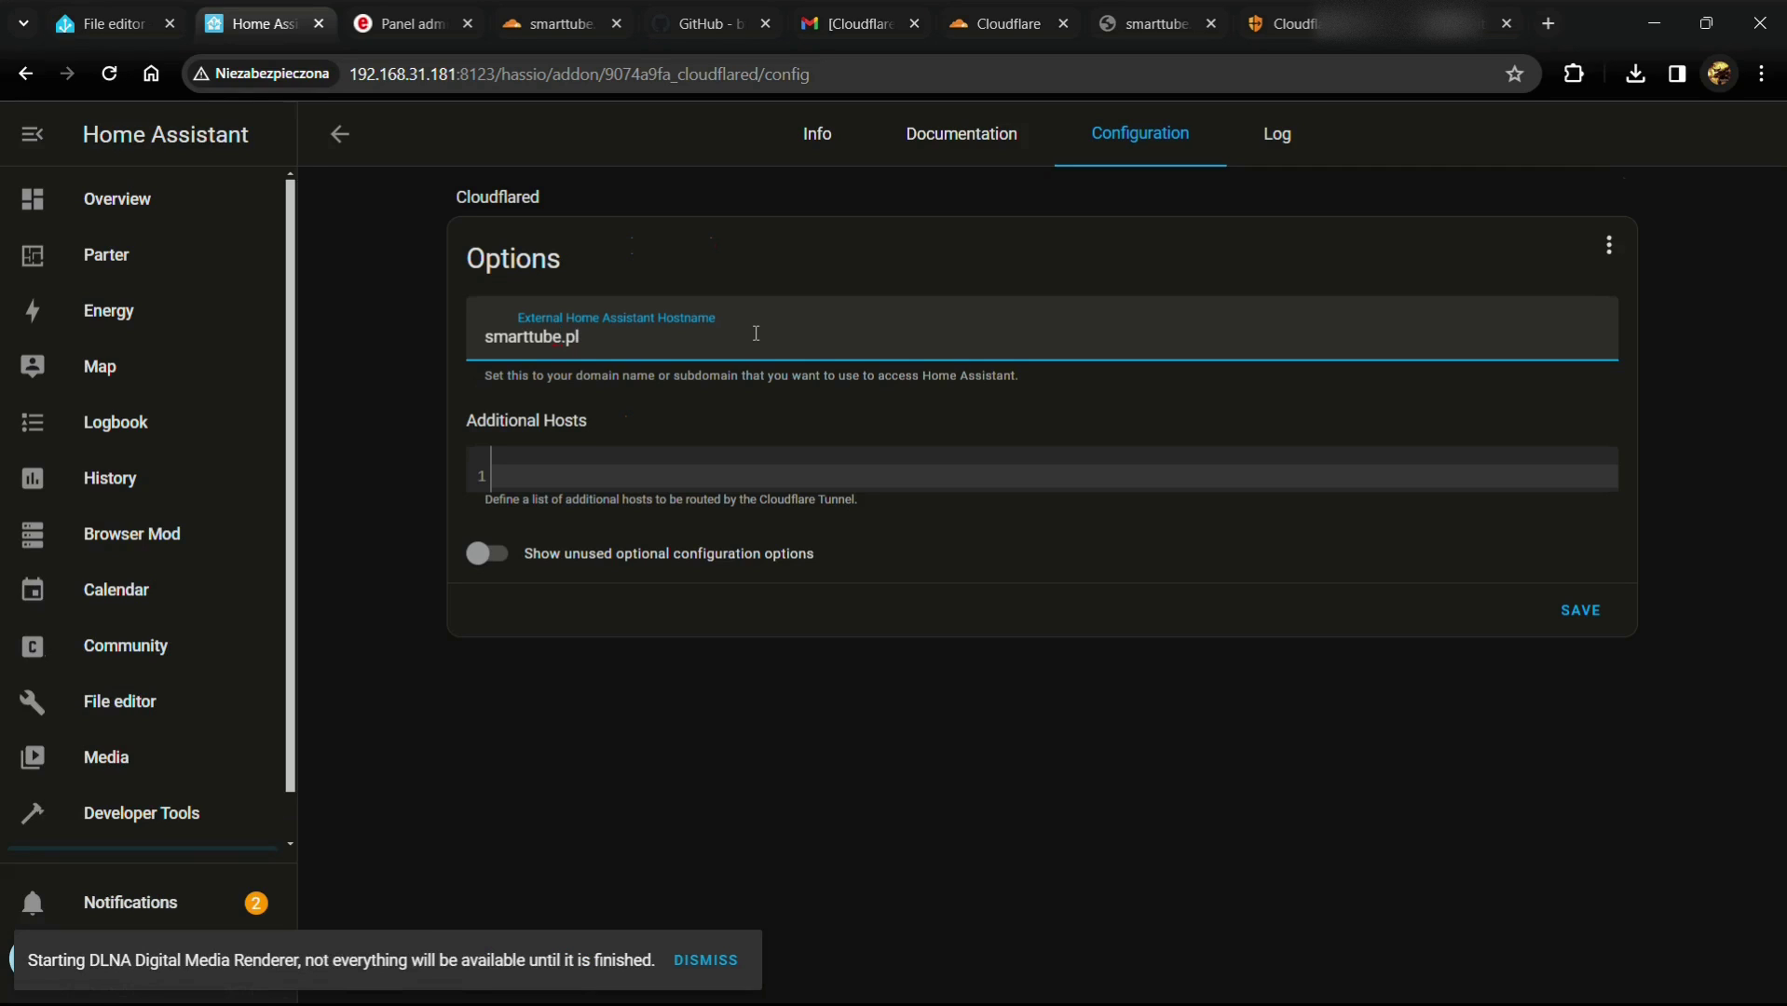
pyautogui.click(1612, 609)
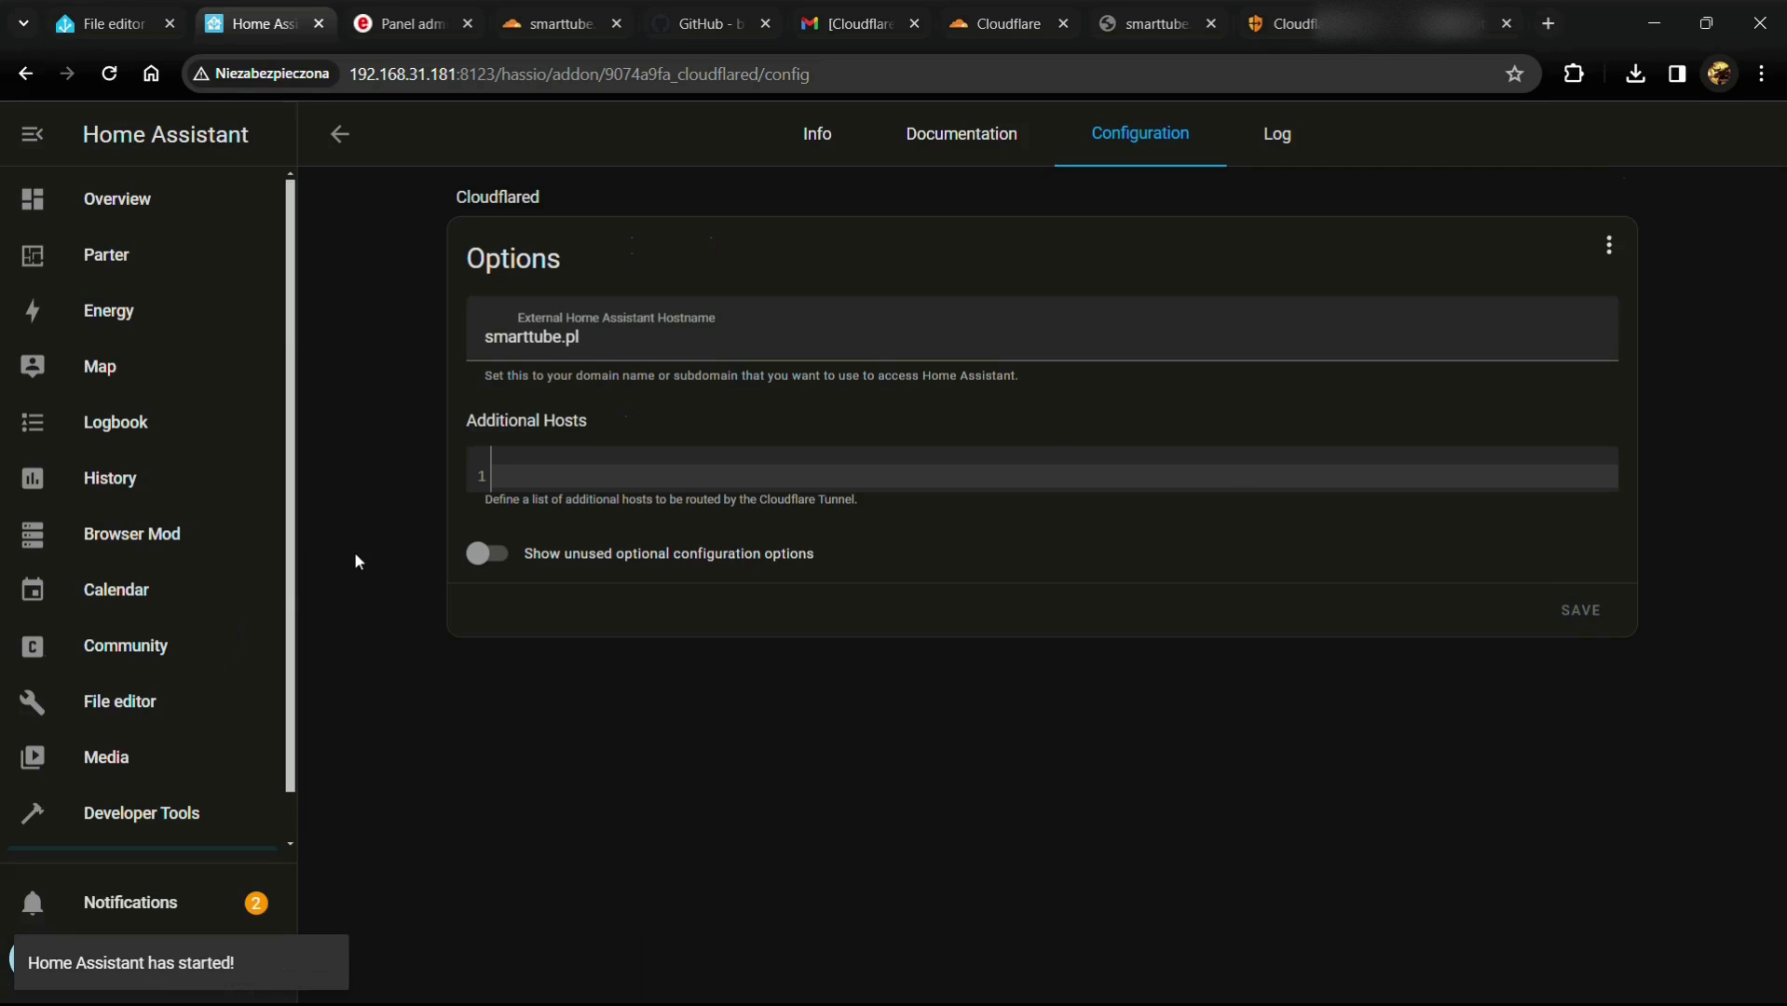
# Step: Open configuration.yaml in the file editor and highlight the whole http block, including the trusted proxy 172.30.33.0/24
pyautogui.click(119, 694)
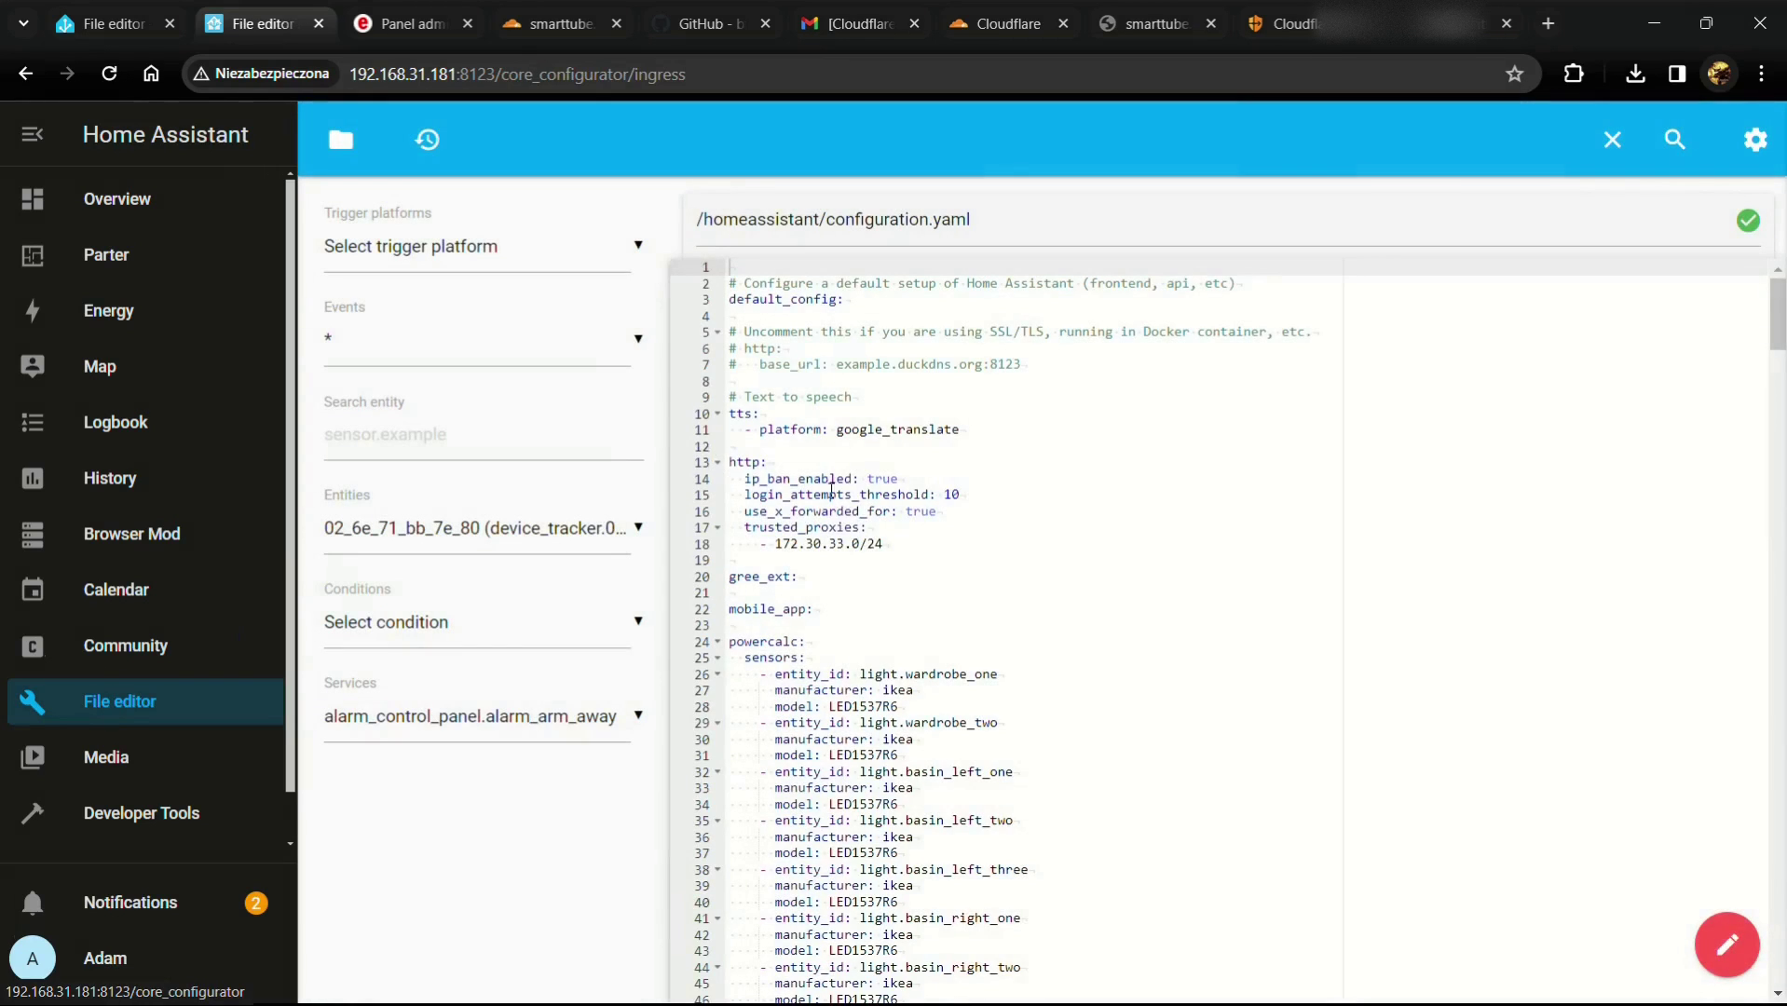
pyautogui.moveTo(885, 544); pyautogui.dragTo(655, 473)
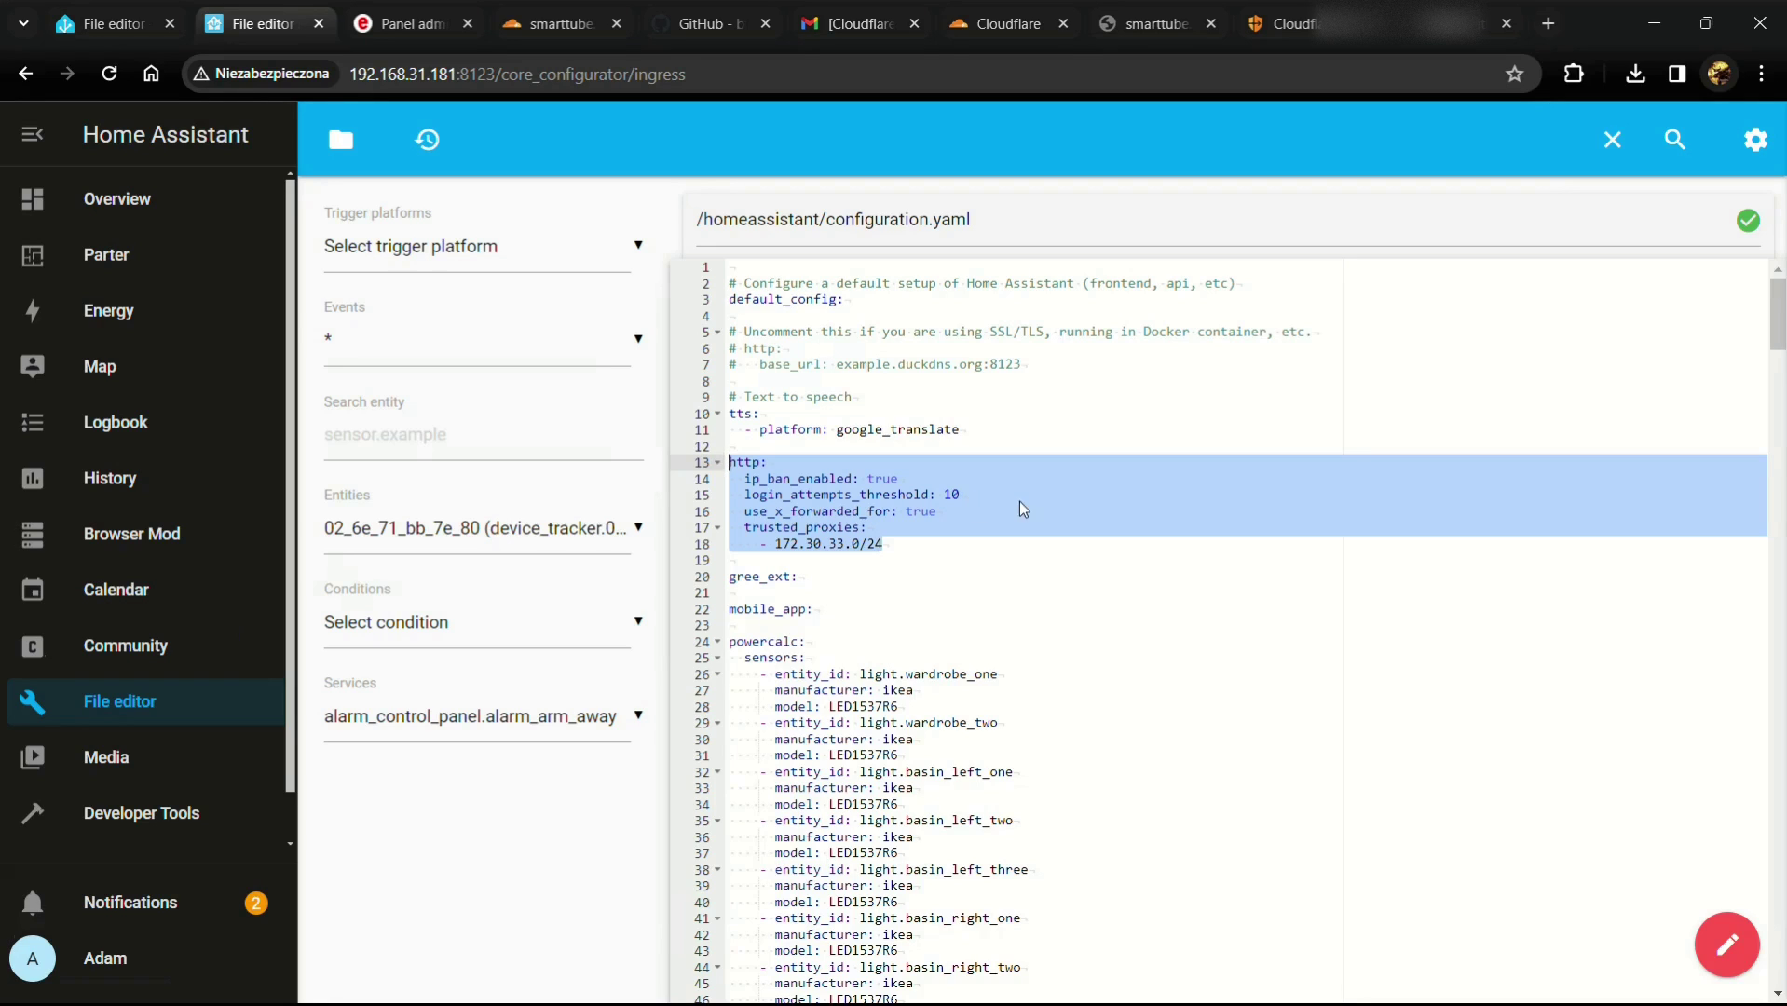
# Step: Highlight the use_x_forwarded_for and trusted_proxies lines, including 172.30.33.0/24, in the http block of configuration.yaml
pyautogui.click(973, 498)
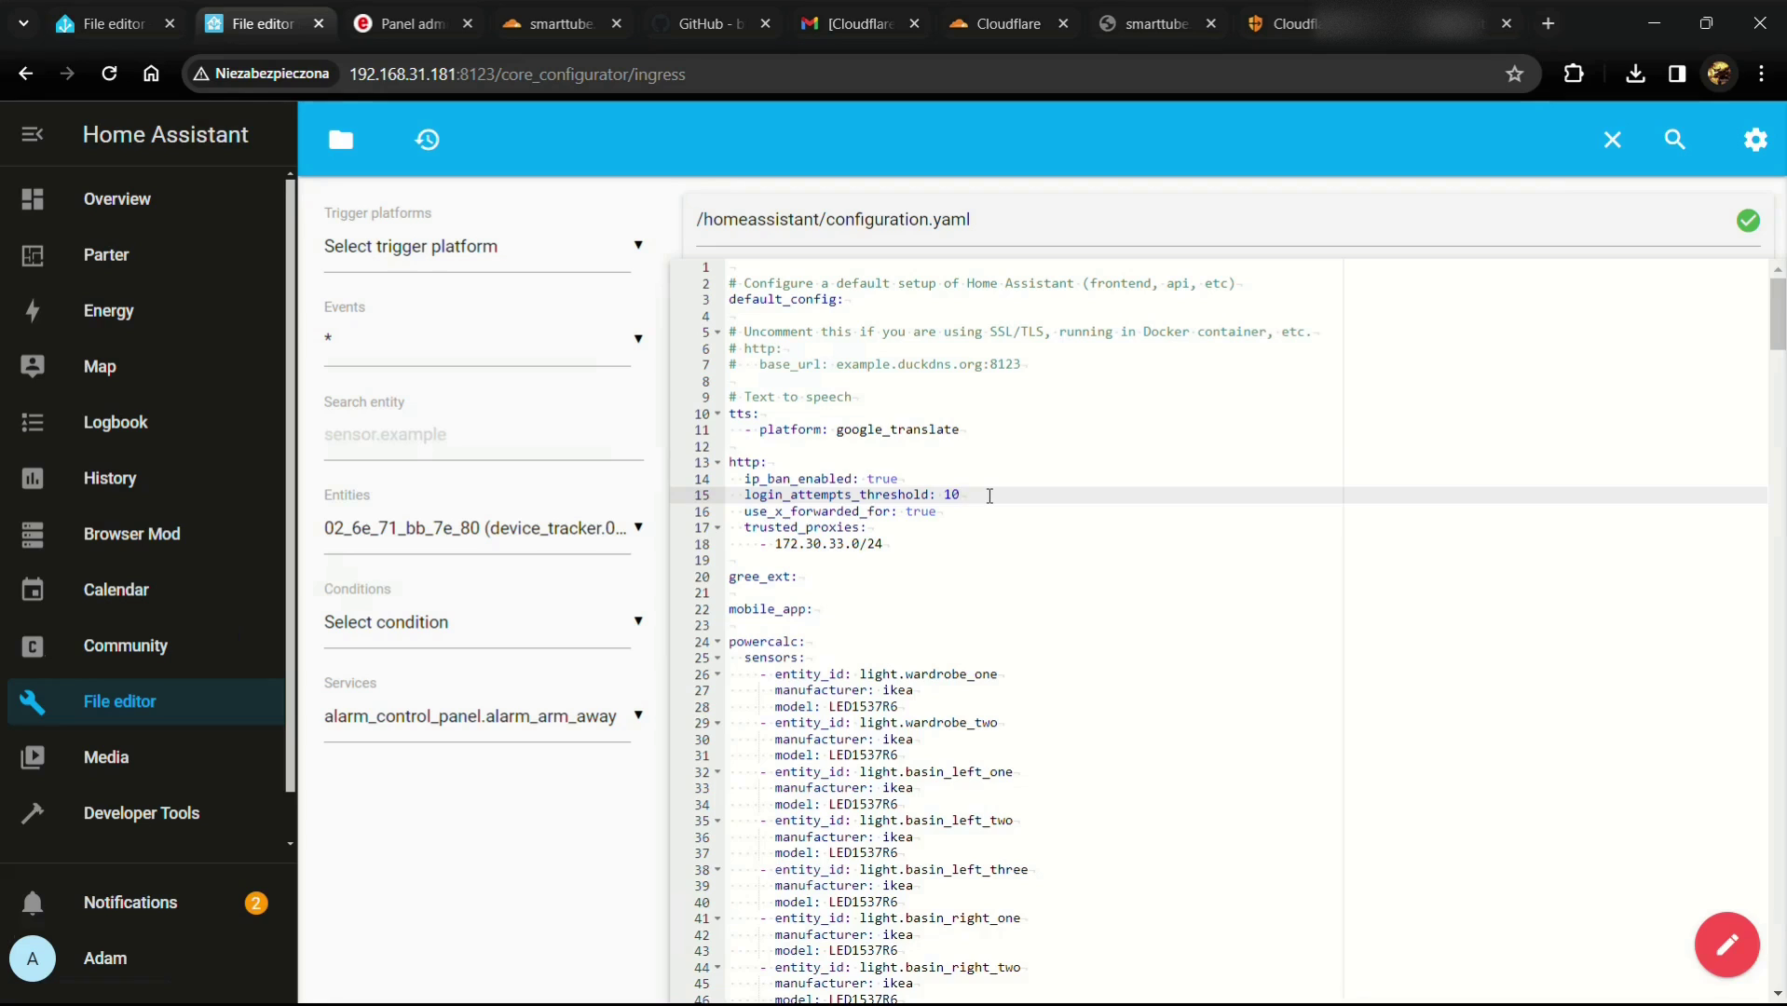
pyautogui.press('Down')
pyautogui.press('Down')
pyautogui.press('Down')
pyautogui.keyDown('shift'); pyautogui.click(731, 511); pyautogui.keyUp('shift')
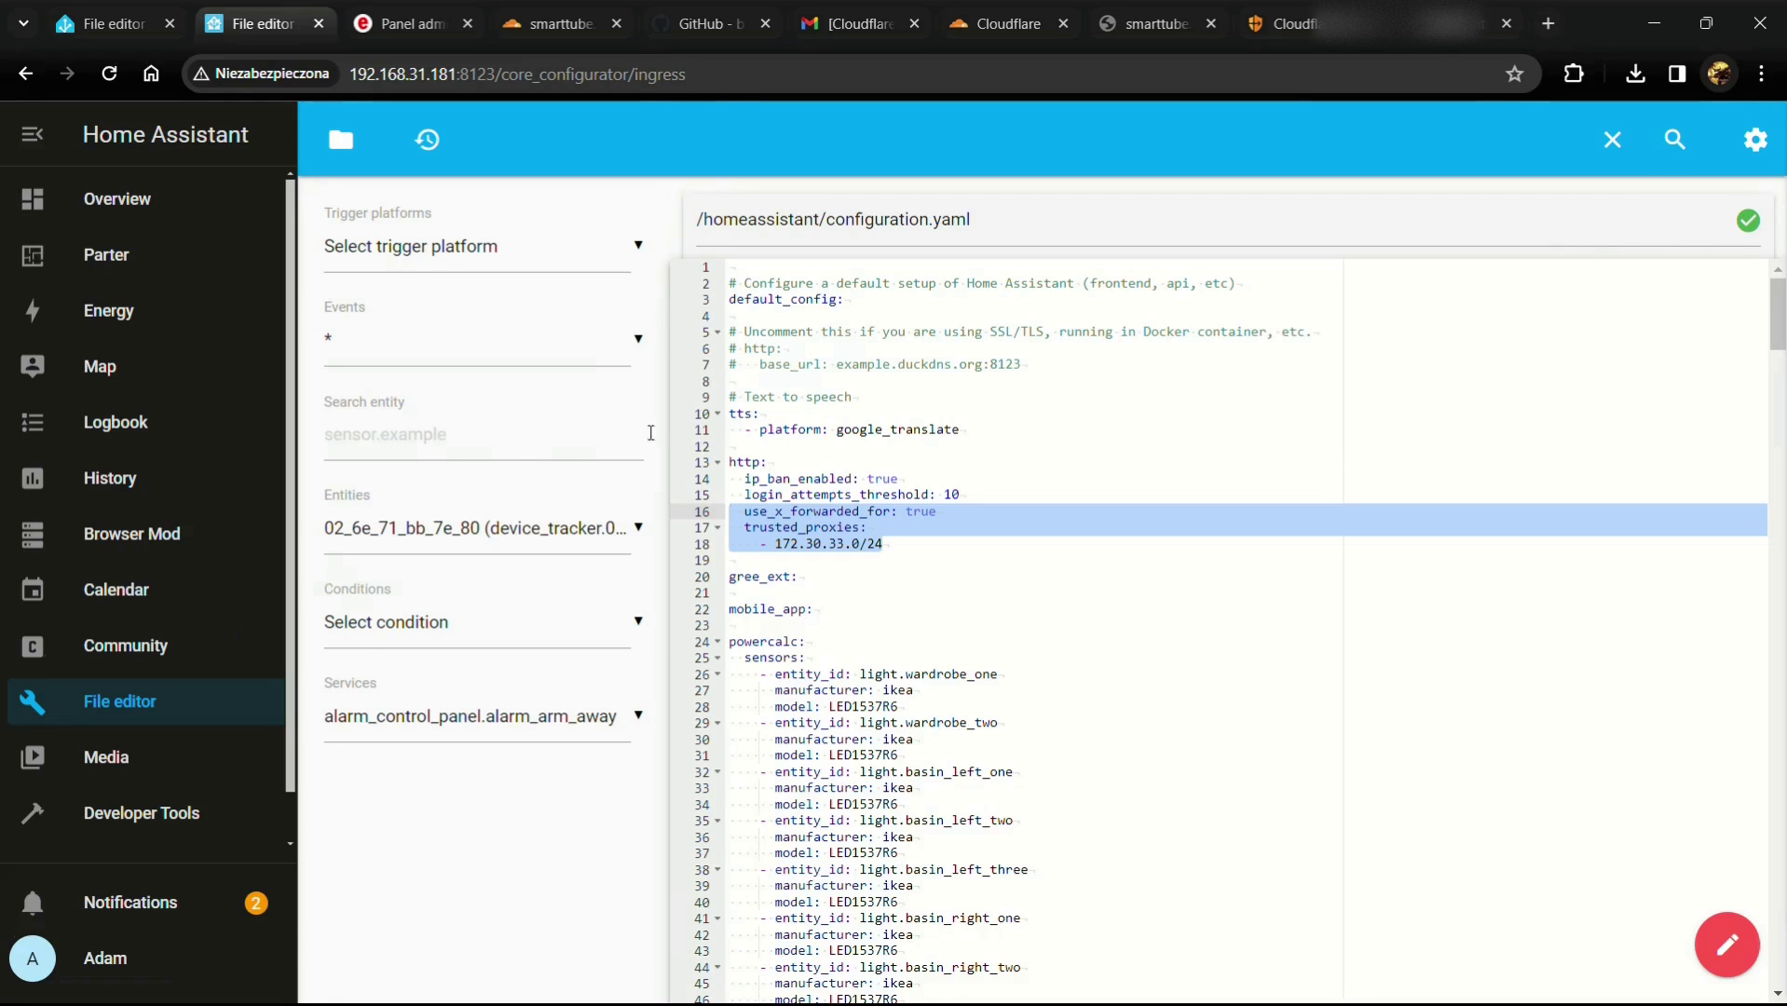
# Step: Open the installed Cloudflared add-on from Home Assistant's add-on settings and start it
pyautogui.scroll(-1, 151, 815)
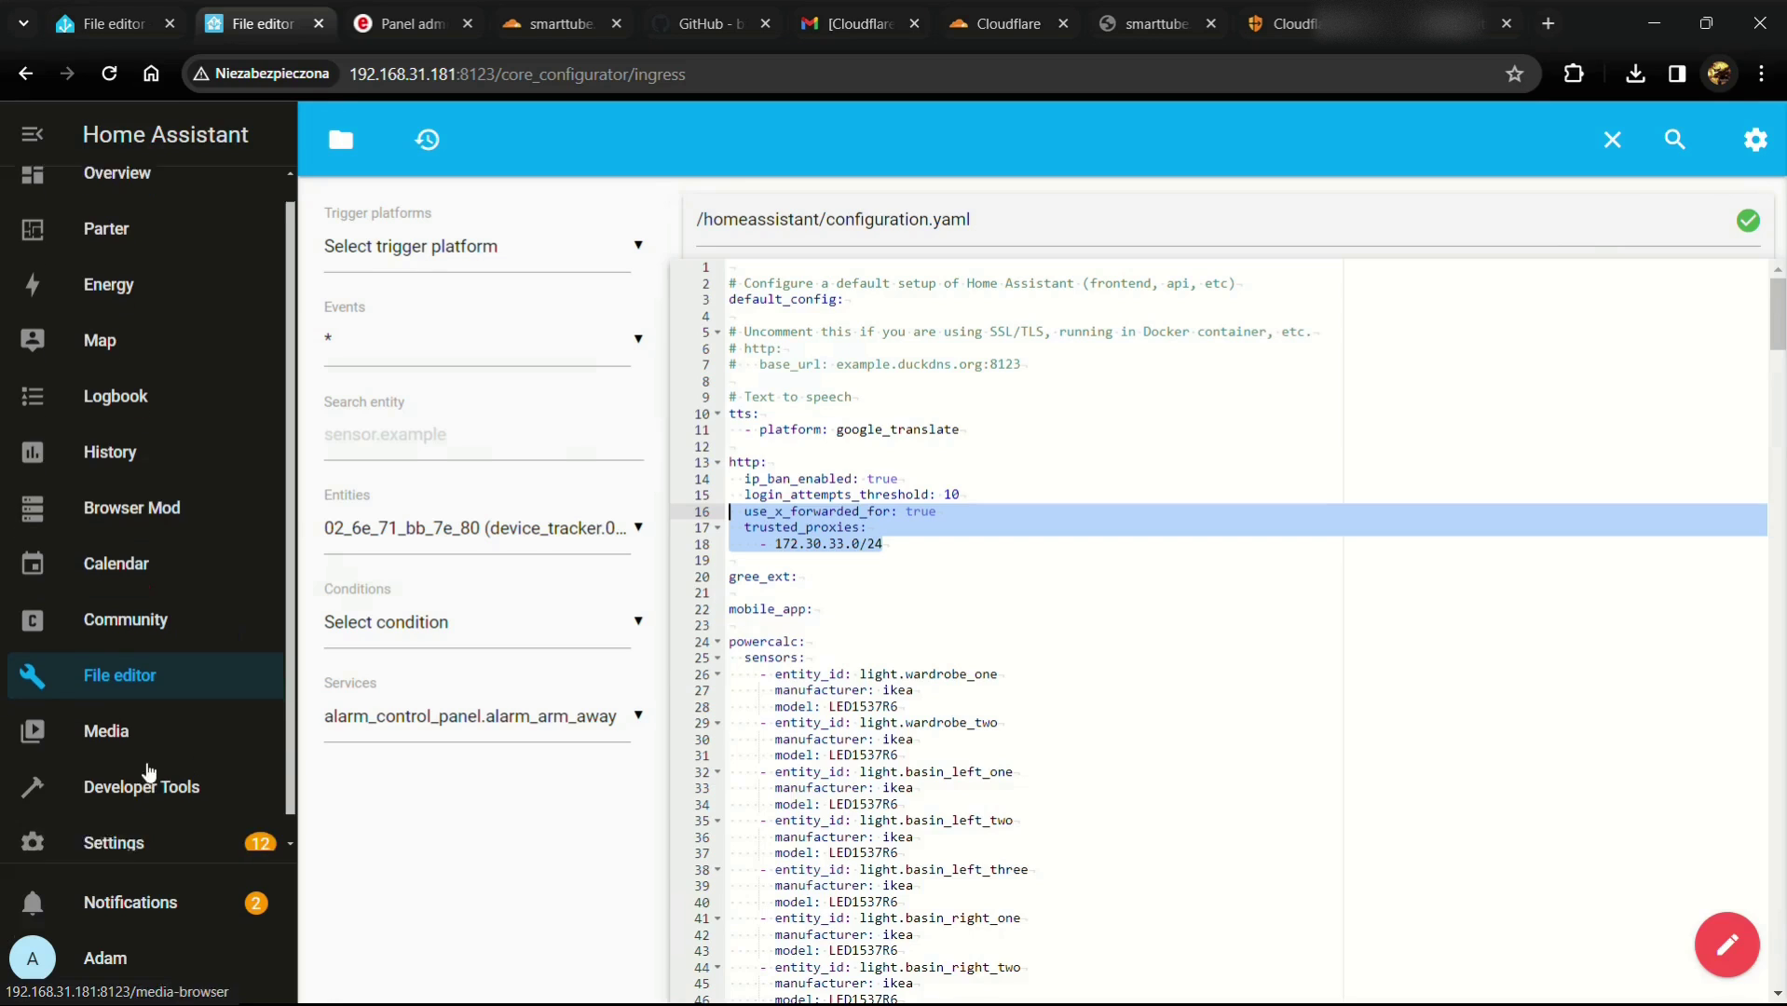
pyautogui.click(122, 824)
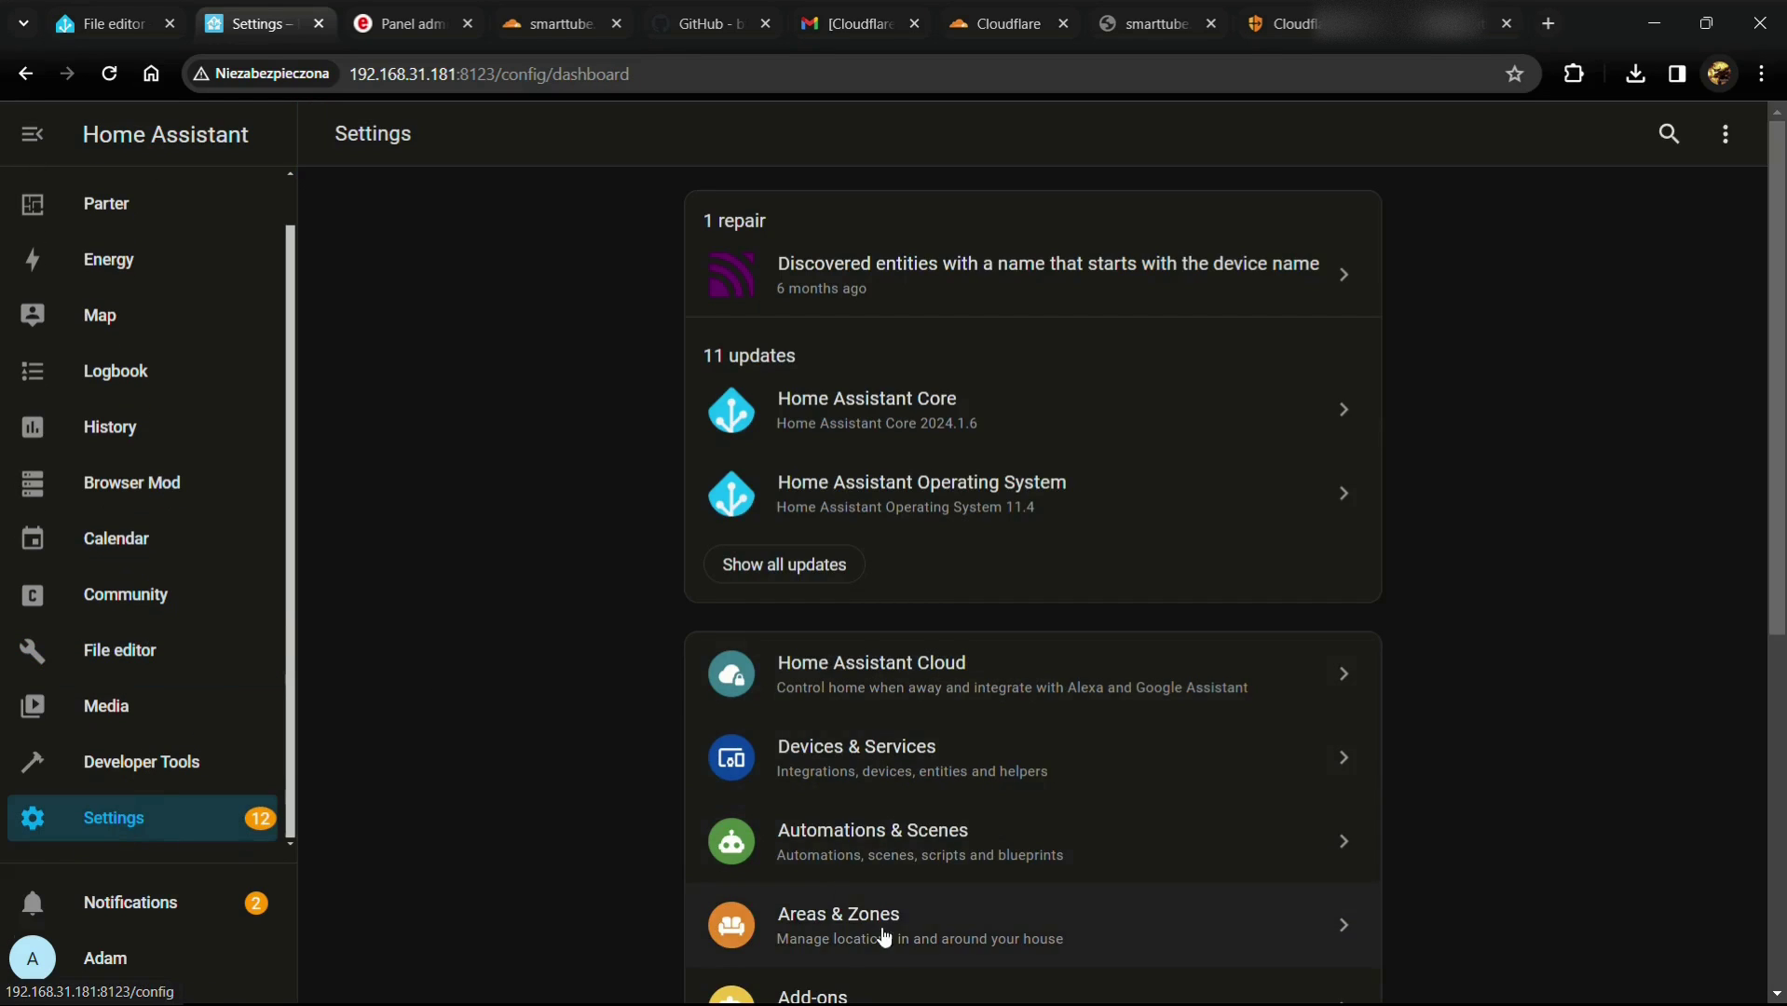
pyautogui.scroll(-3, 841, 773)
pyautogui.click(841, 780)
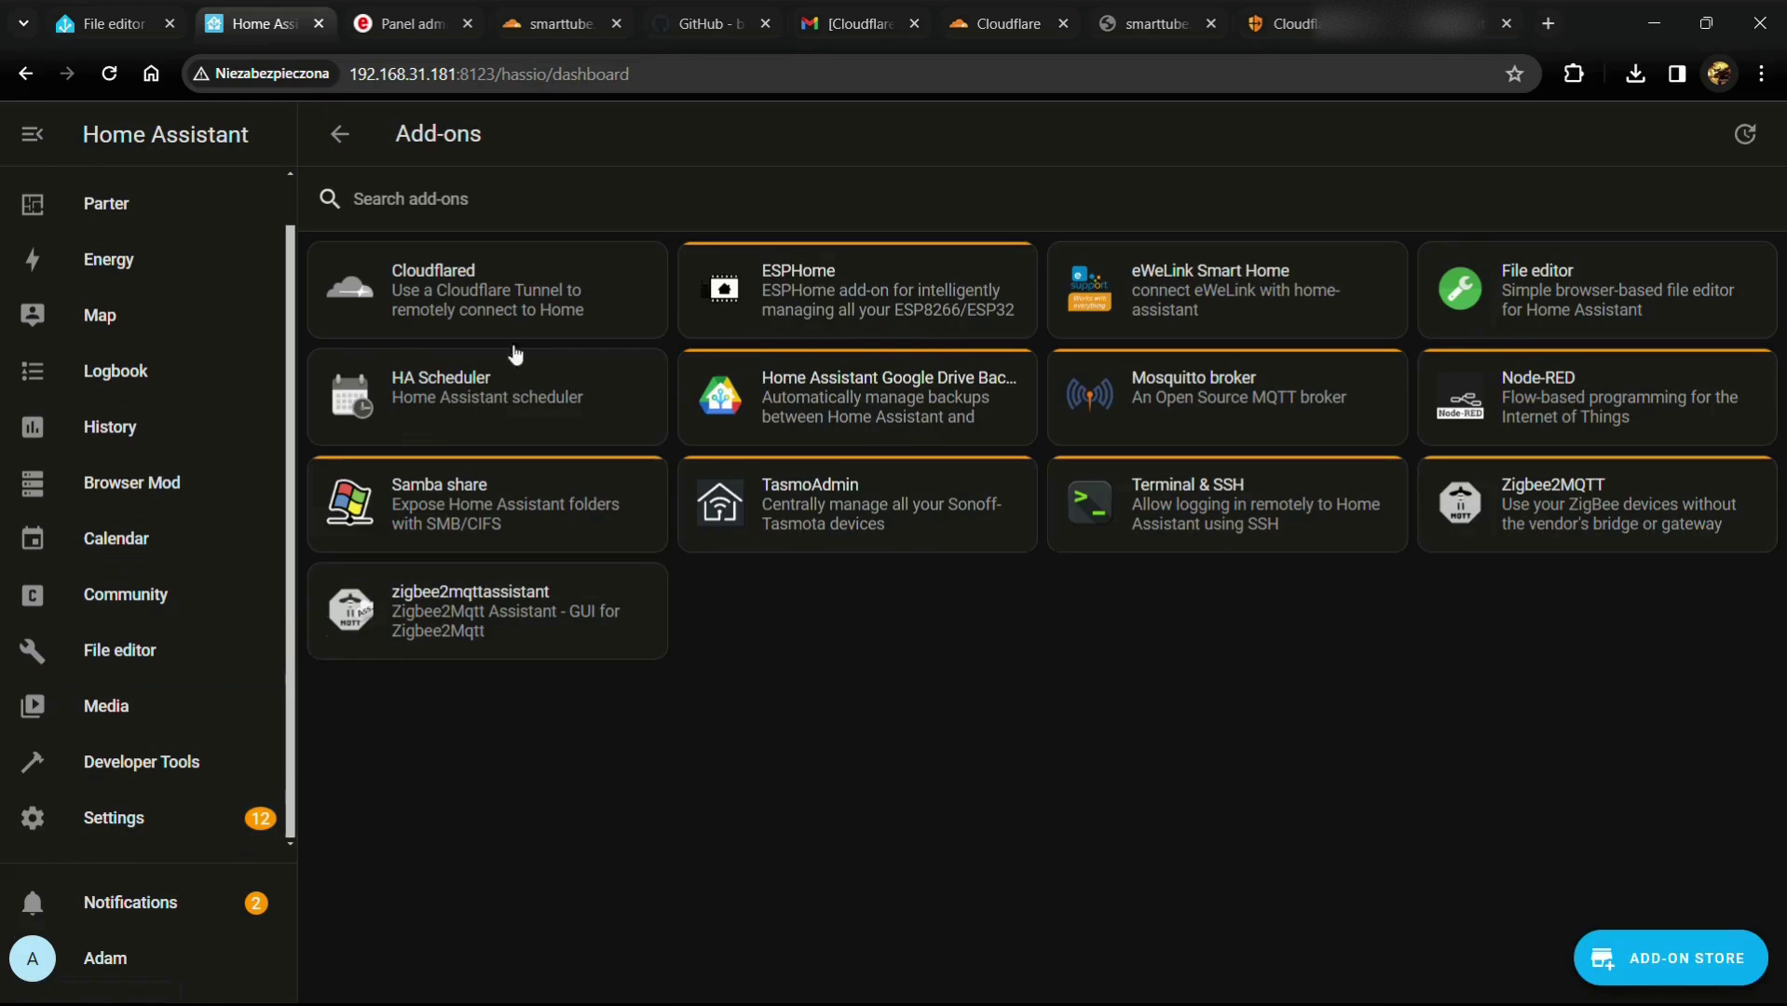
pyautogui.click(444, 266)
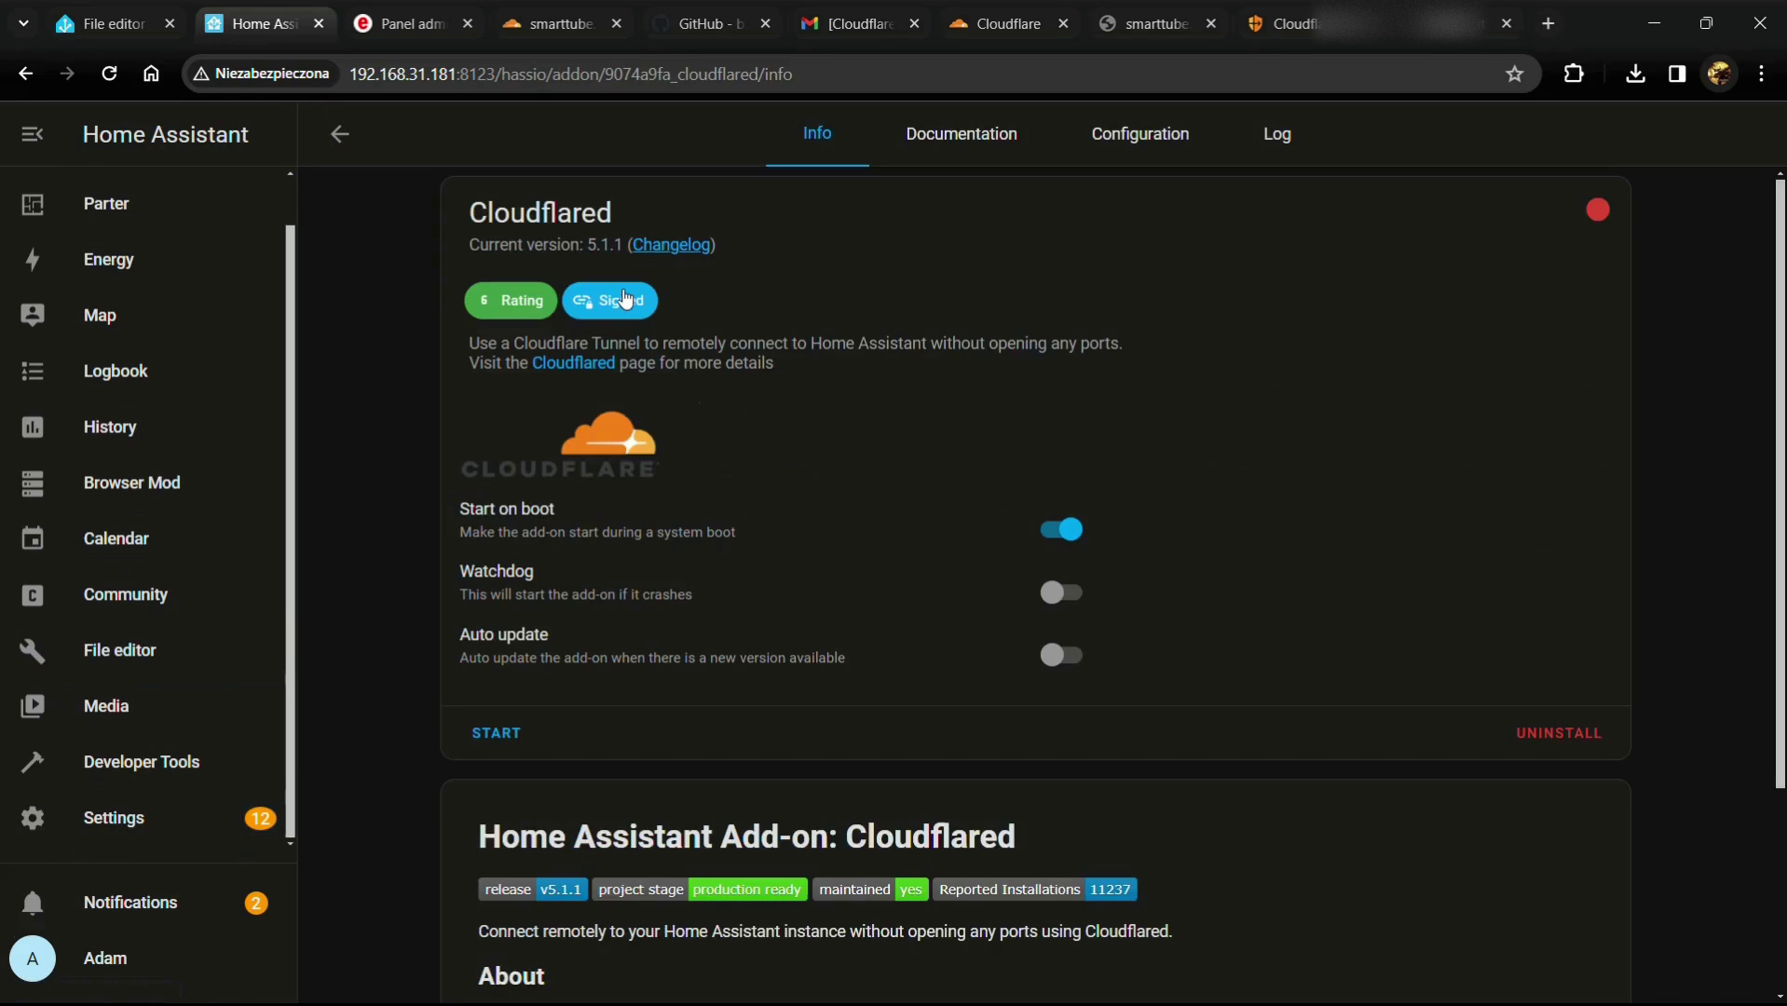
pyautogui.click(498, 745)
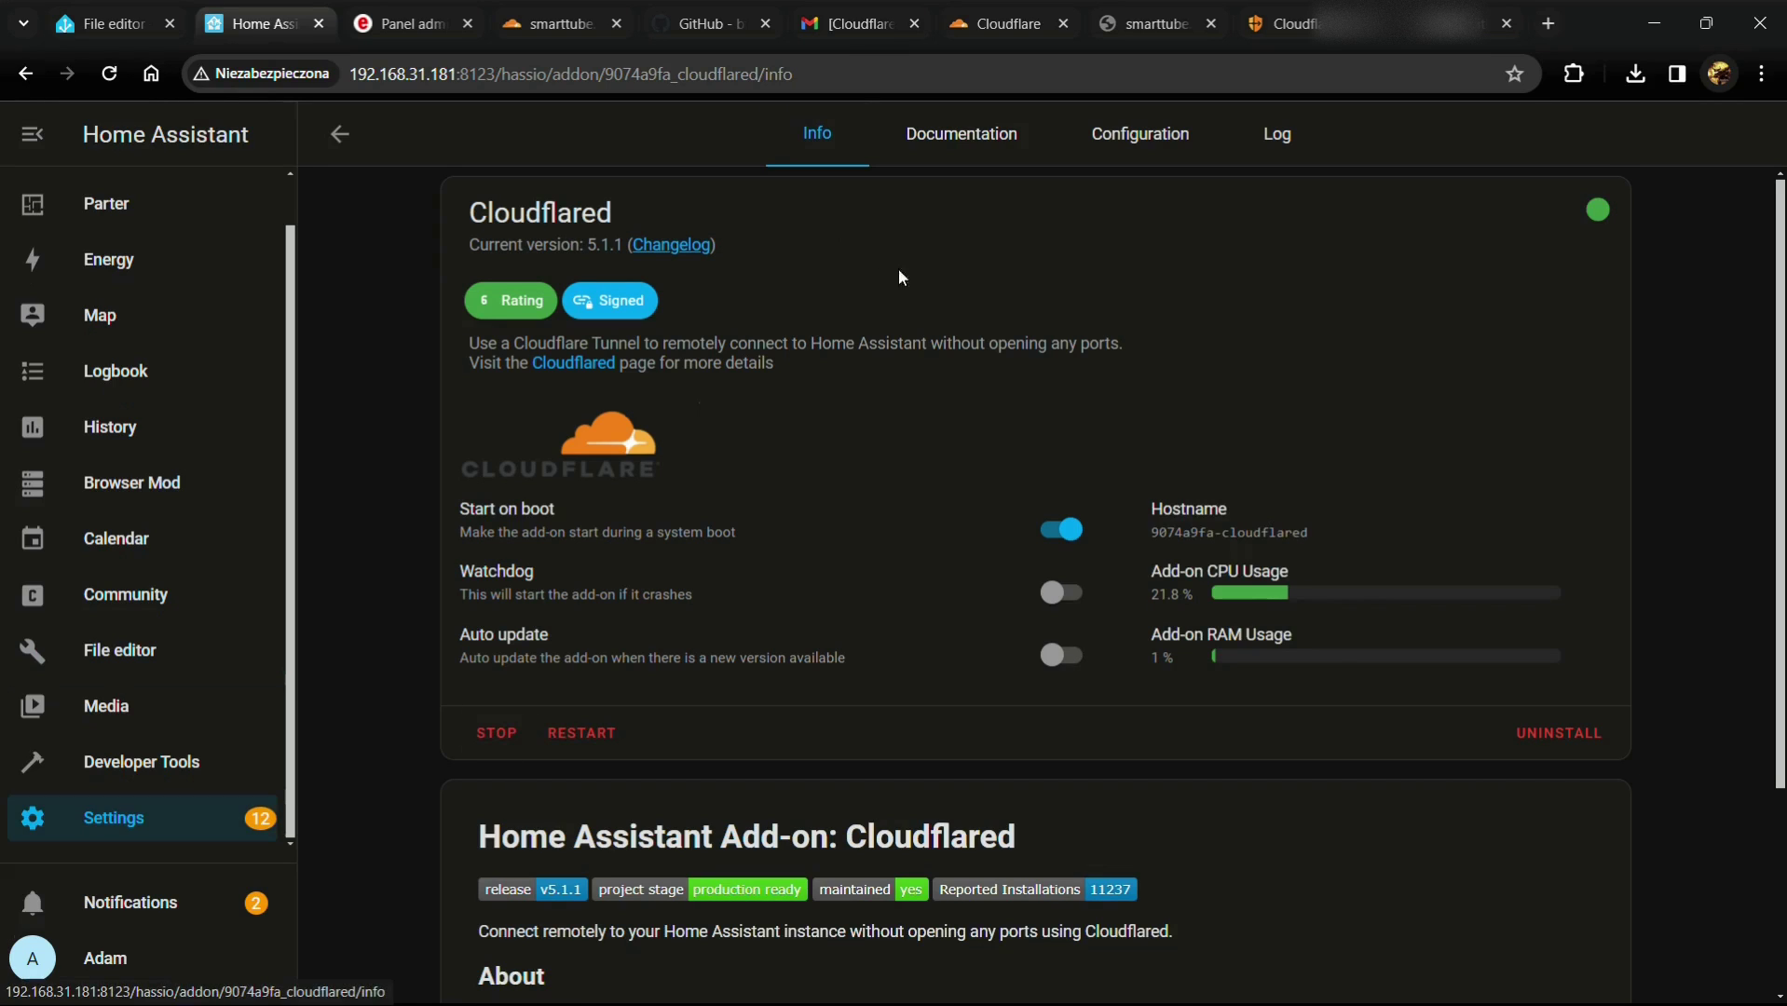
# Step: Copy the Cloudflare login URL from the Cloudflared add-on's log and load it in a new browser tab
pyautogui.click(1278, 167)
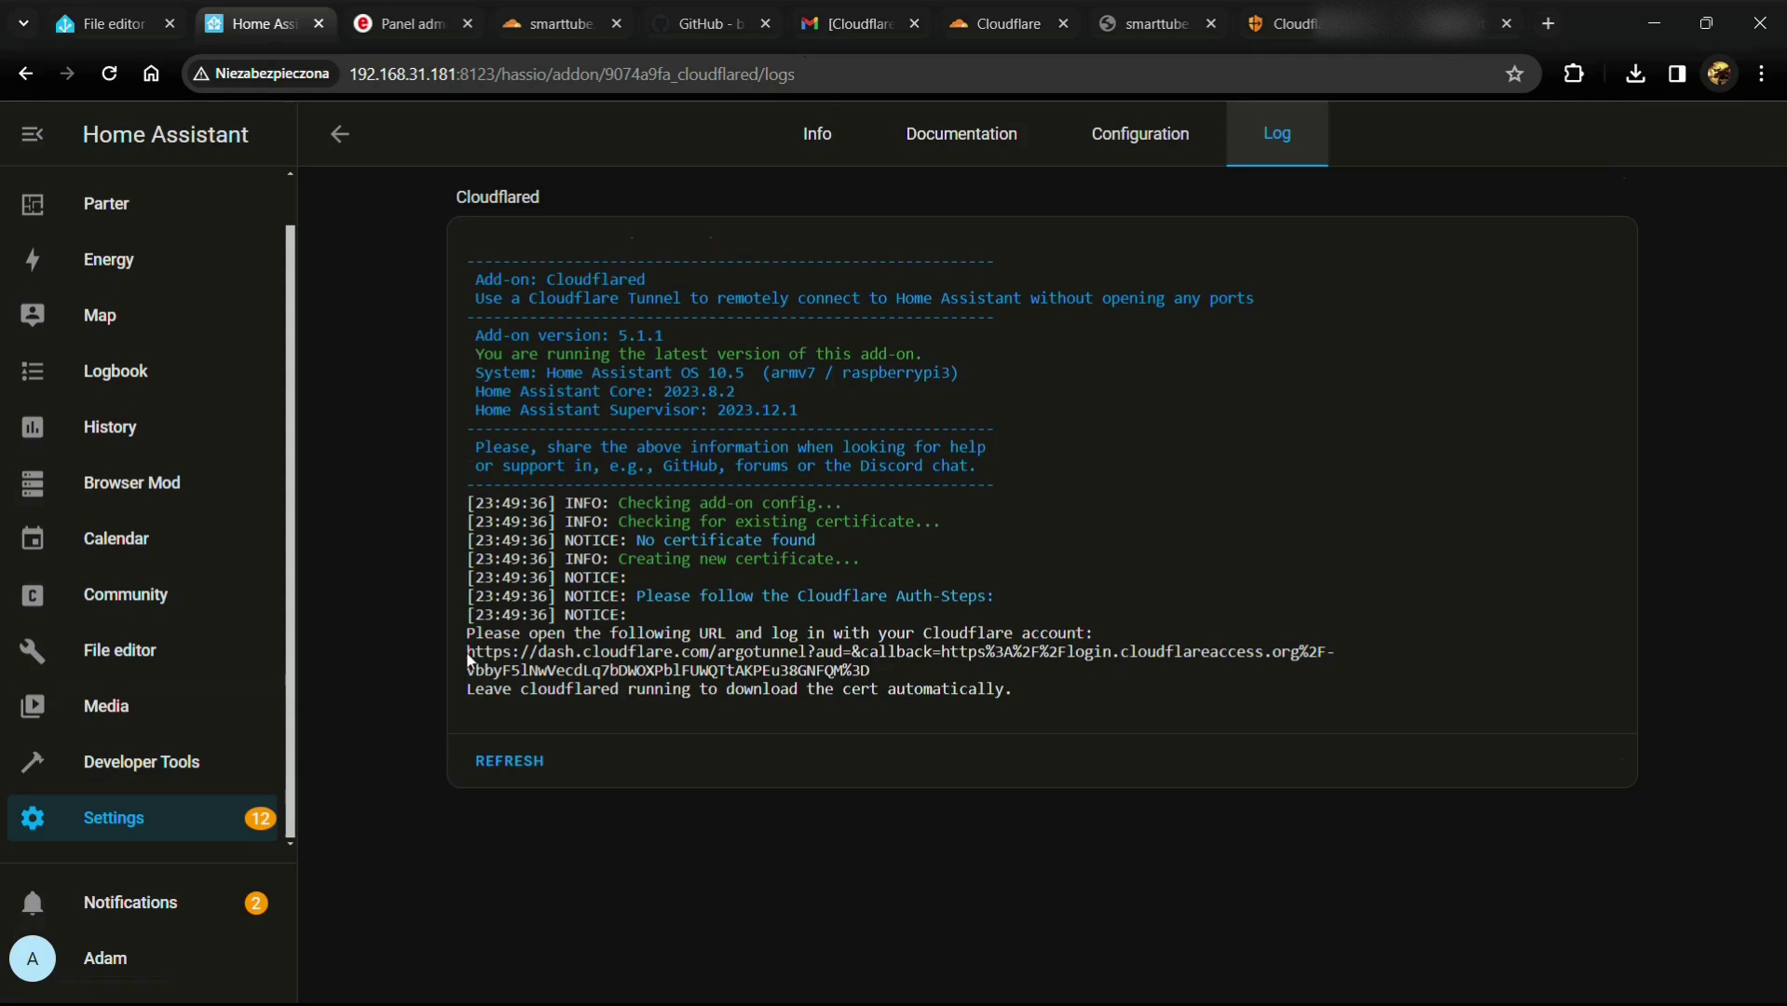
pyautogui.moveTo(1100, 634); pyautogui.dragTo(901, 669)
pyautogui.hotkey('ctrl', 'c')
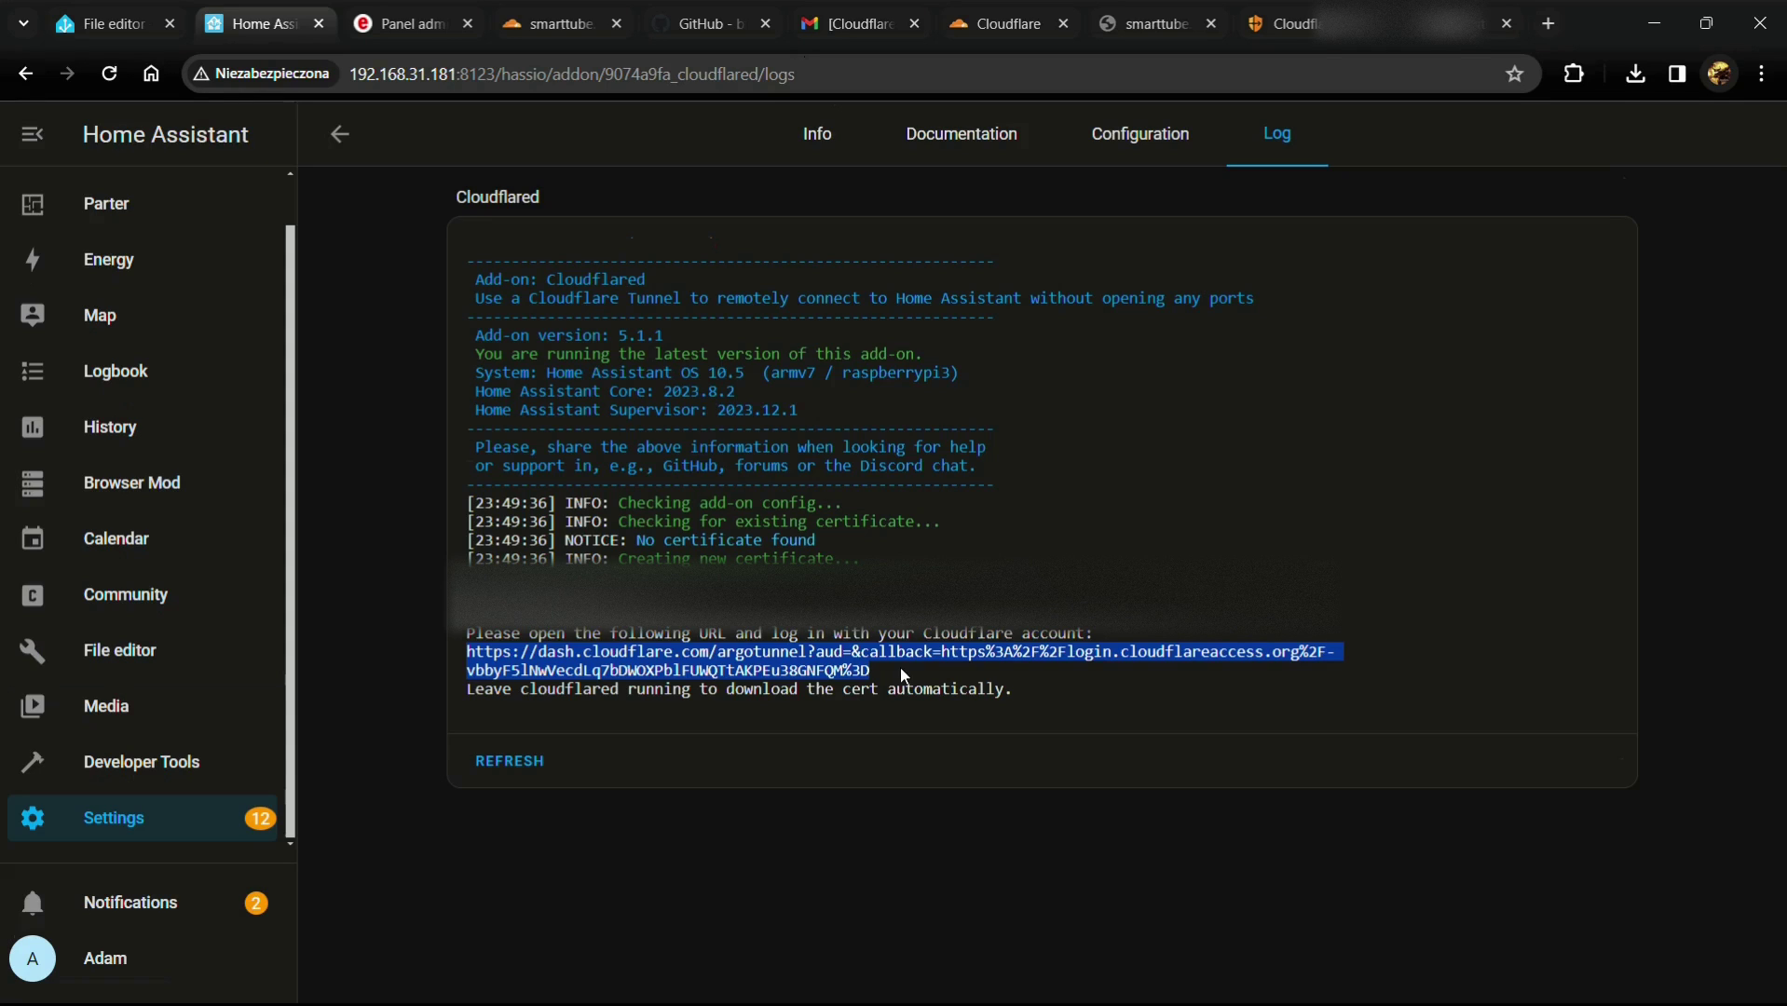
pyautogui.hotkey('ctrl', 't')
pyautogui.hotkey('ctrl', 'v')
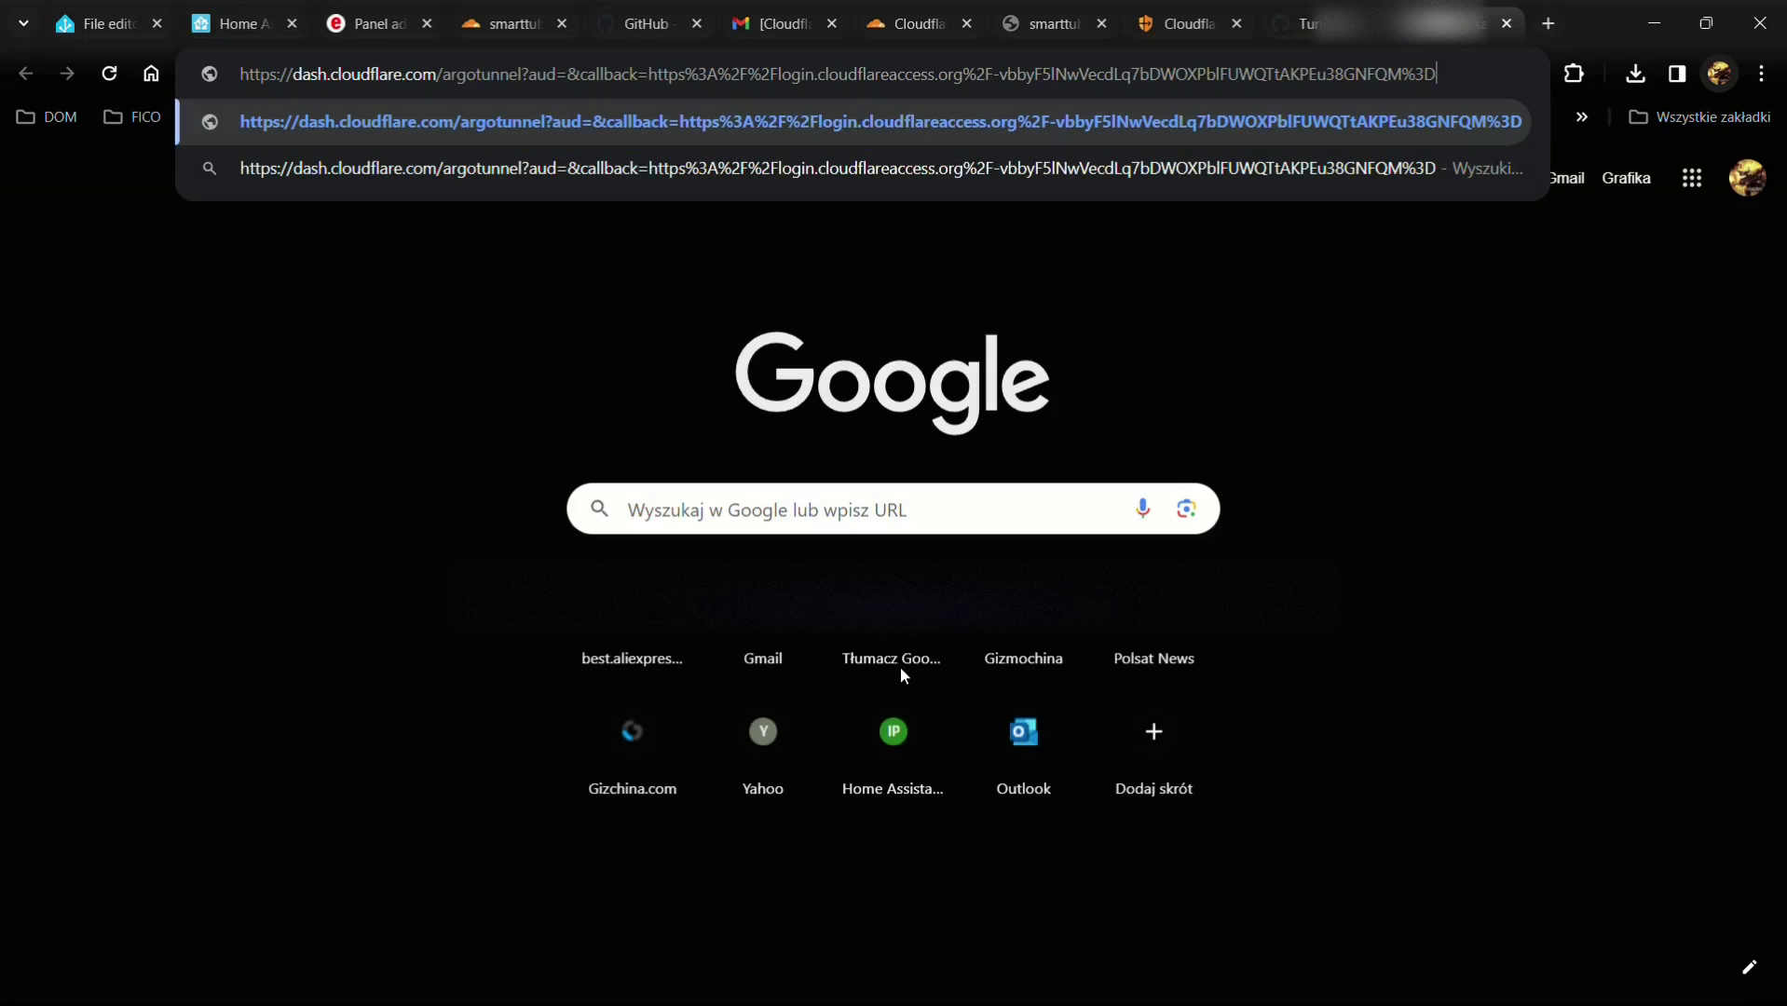
pyautogui.press('Return')
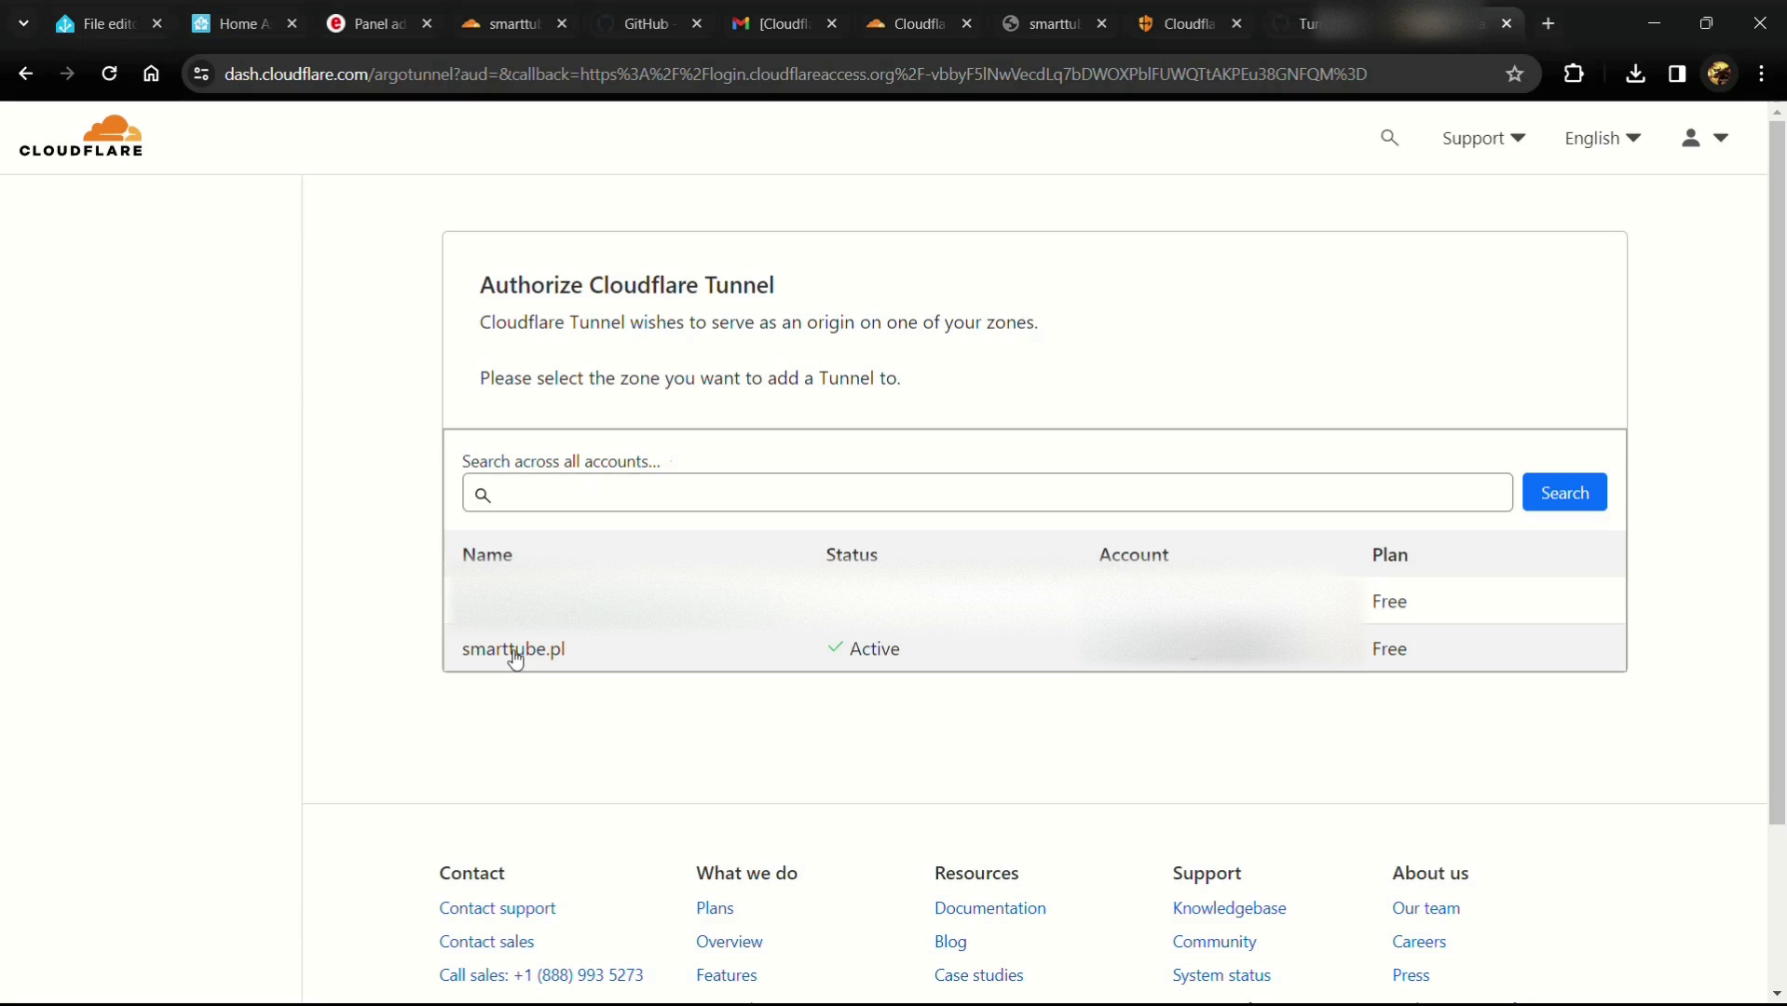
# Step: Authorize the Cloudflare Tunnel for the smarttube.pl zone, then return to Home Assistant and refresh the Cloudflared add-on's log
pyautogui.click(515, 655)
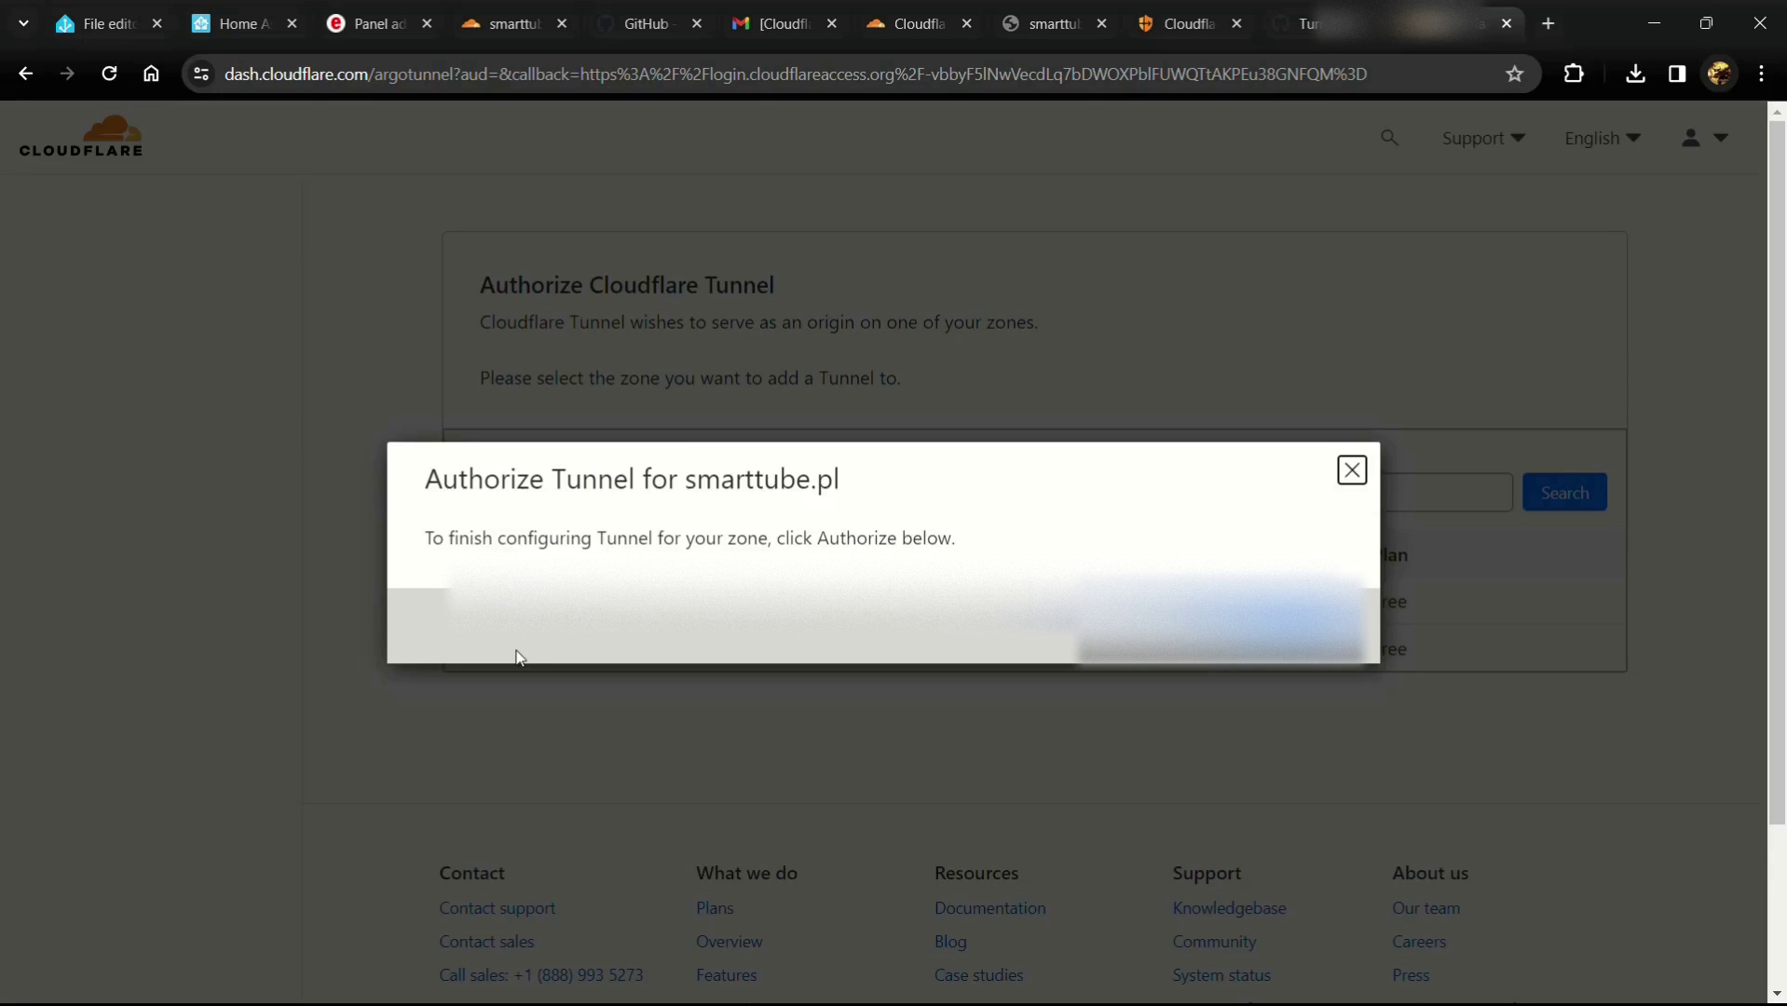
pyautogui.click(903, 736)
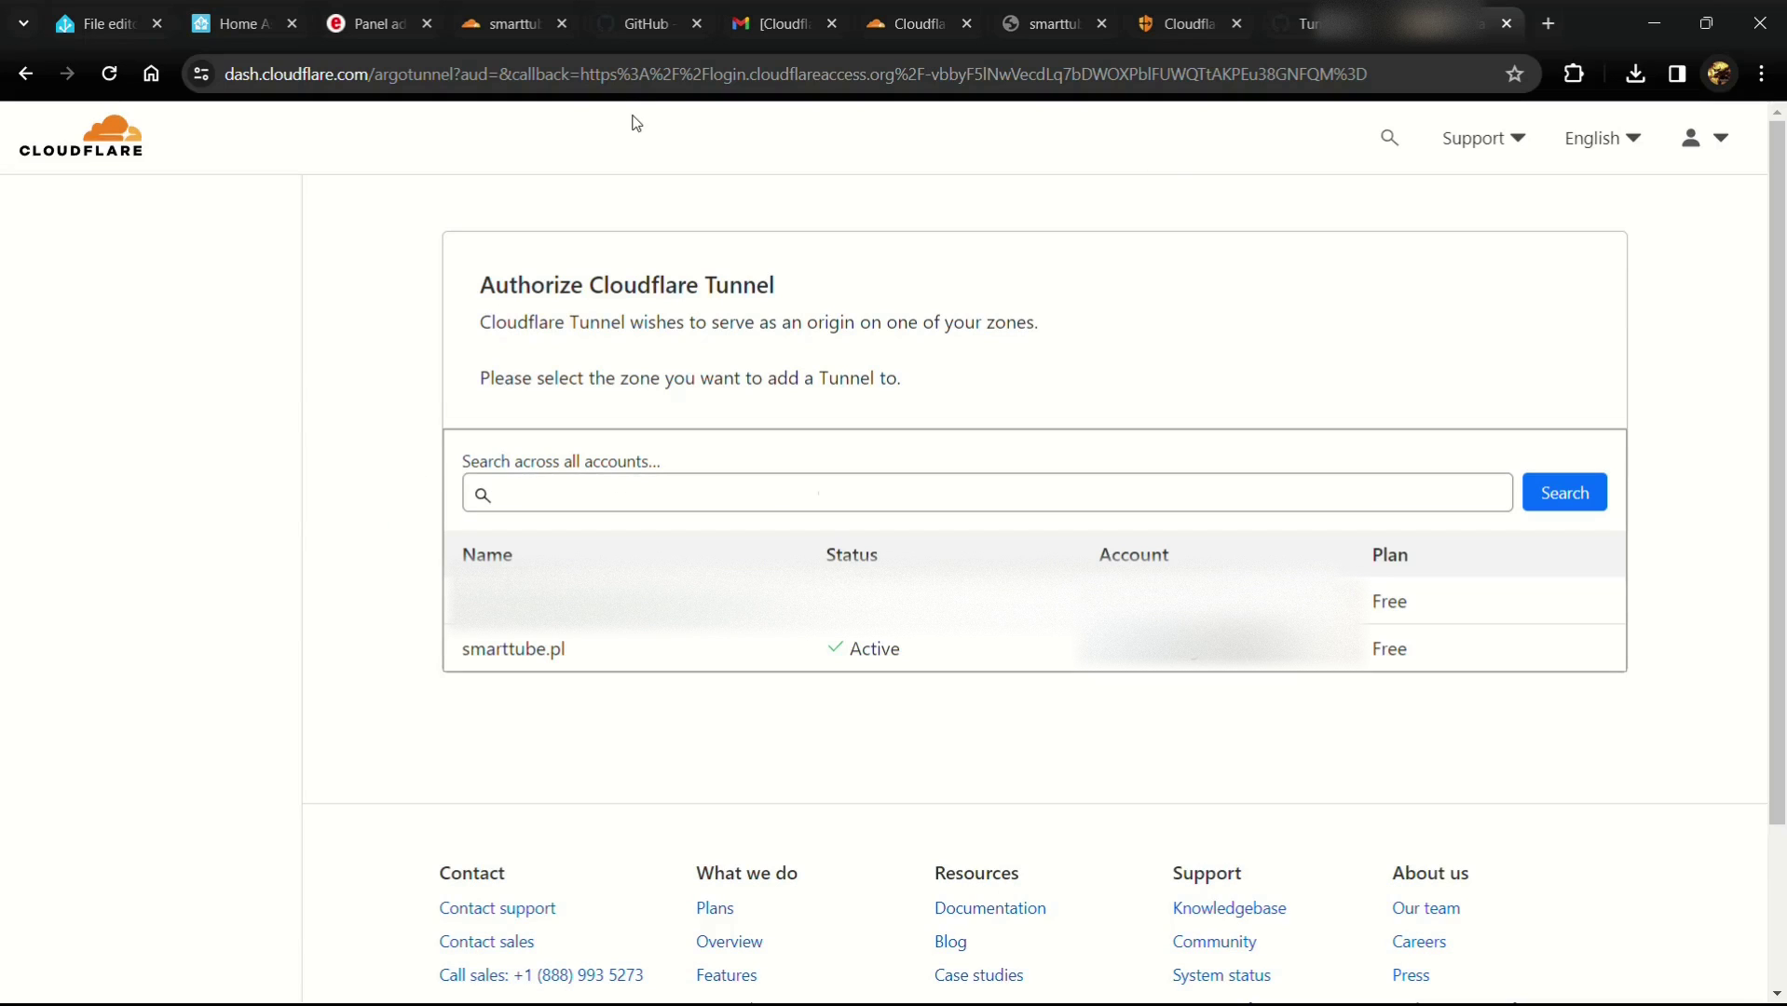
pyautogui.click(228, 24)
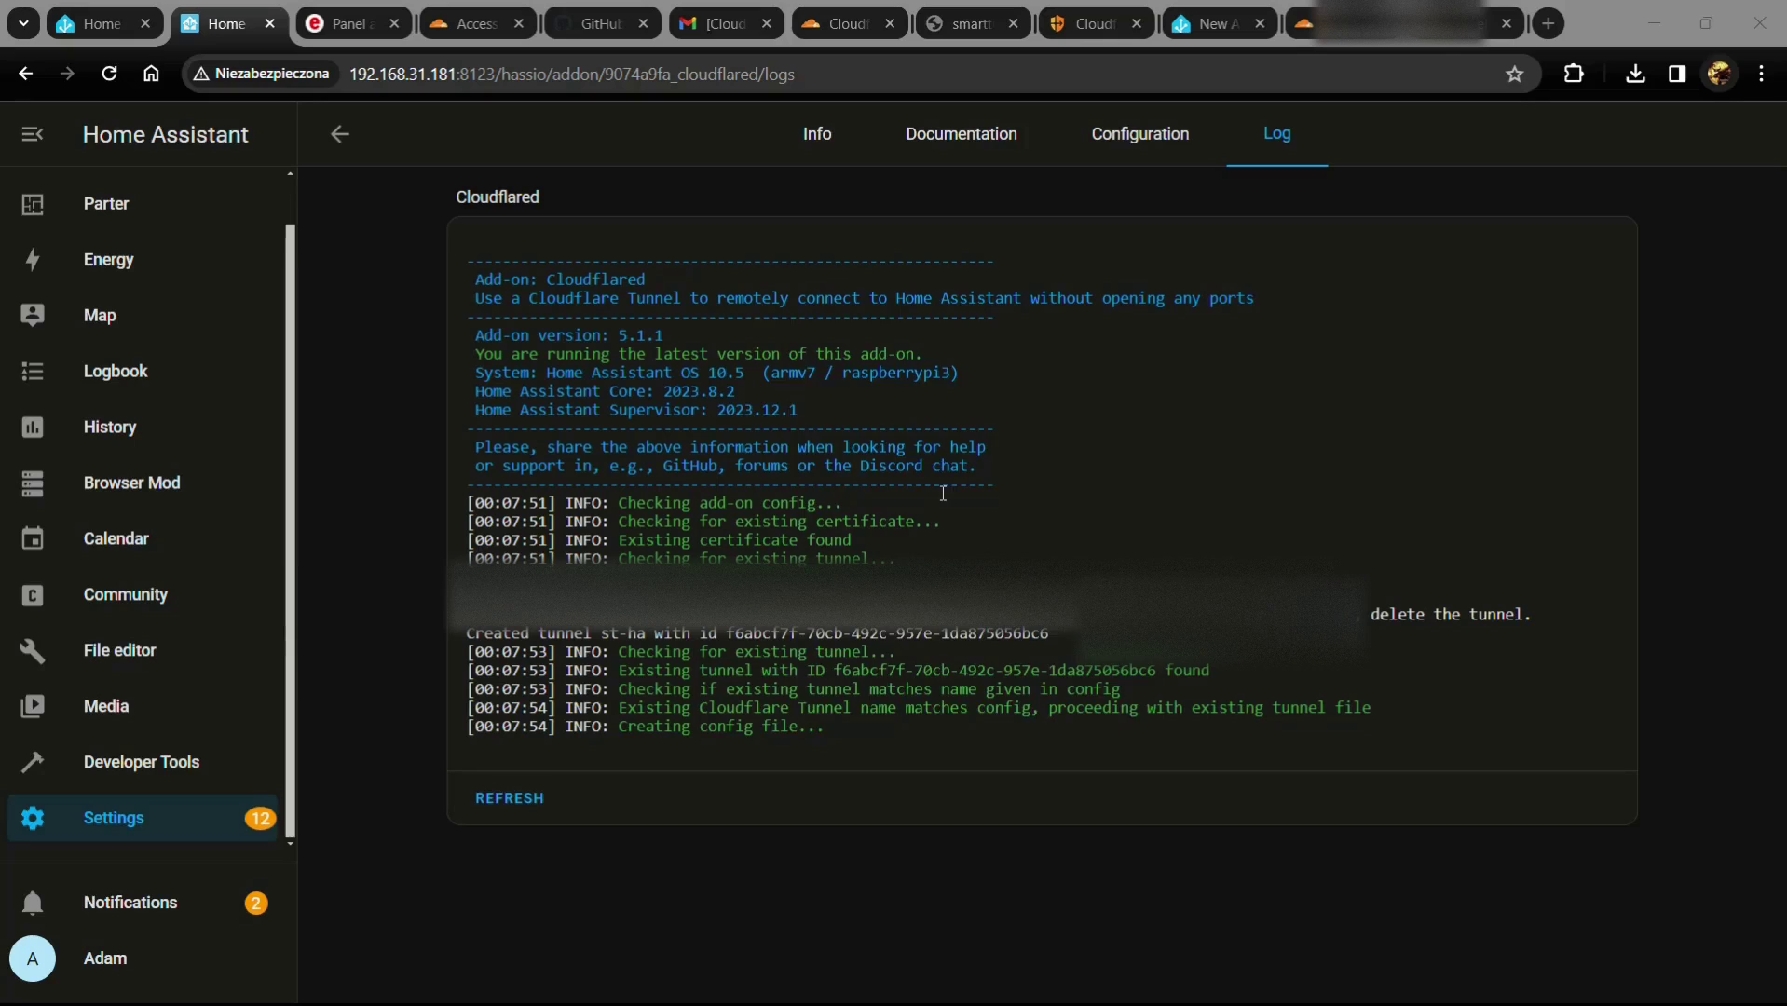
pyautogui.click(510, 798)
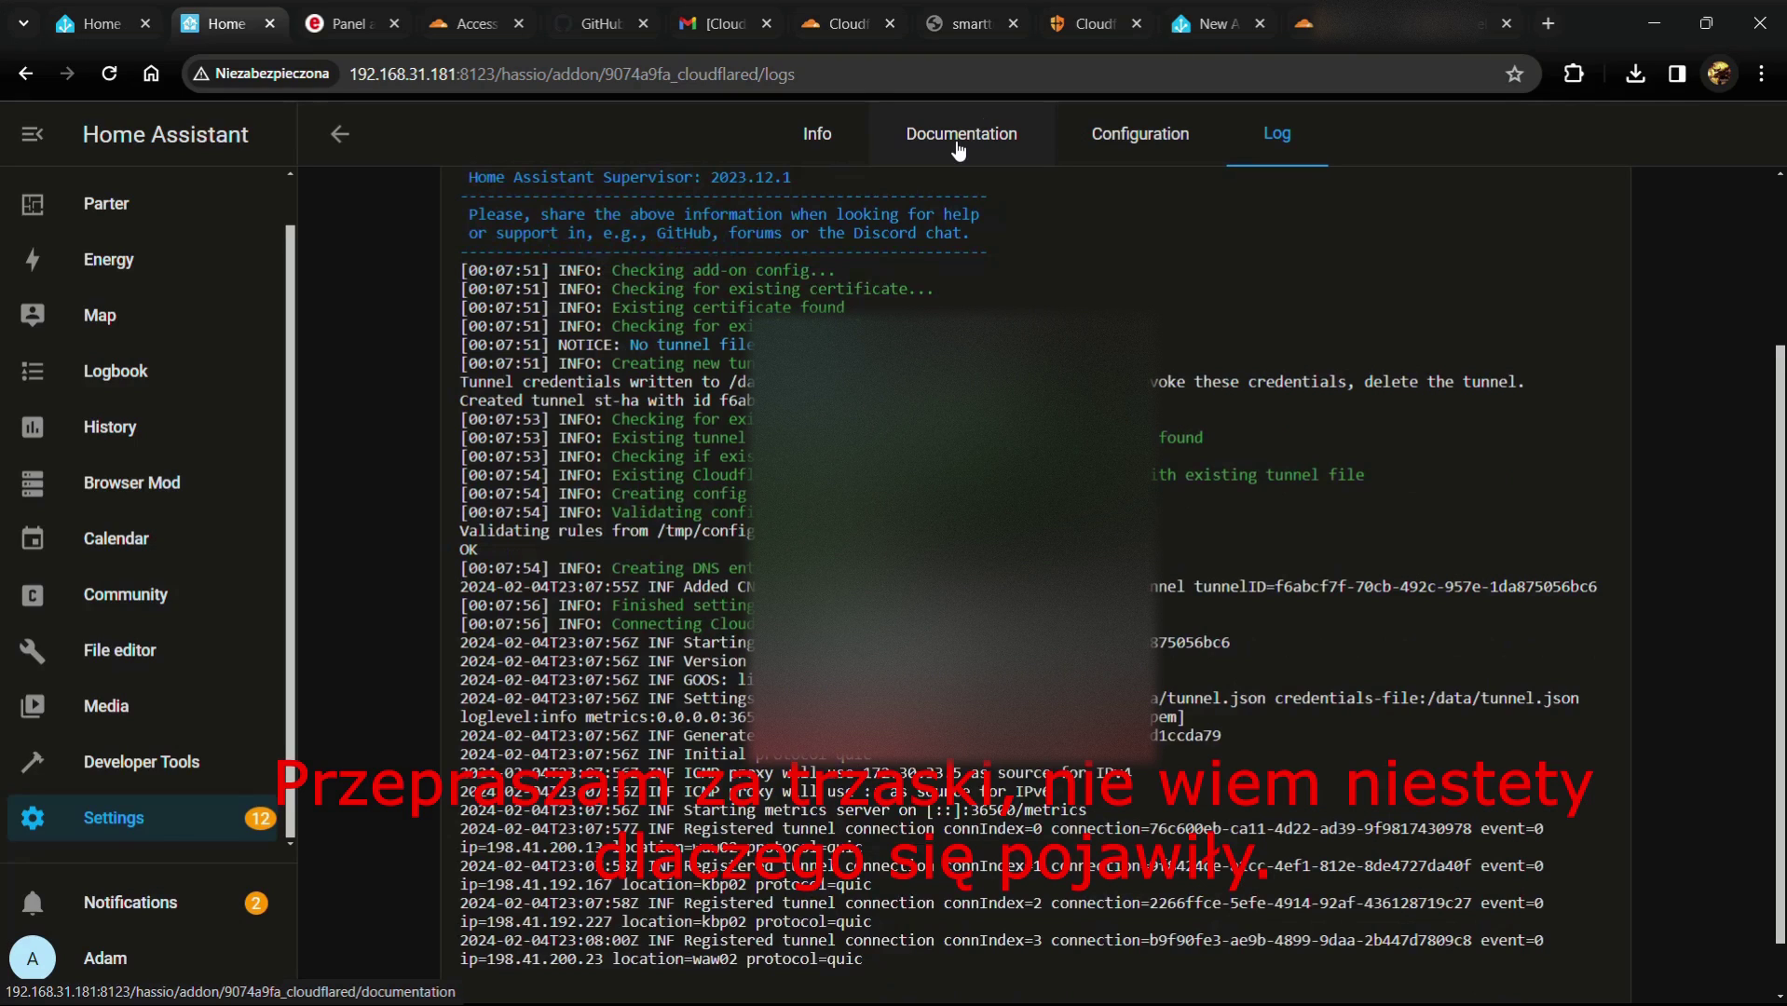
# Step: Review the Cloudflared add-on's configuration with the unused optional options shown, and return to its info page
pyautogui.click(1140, 133)
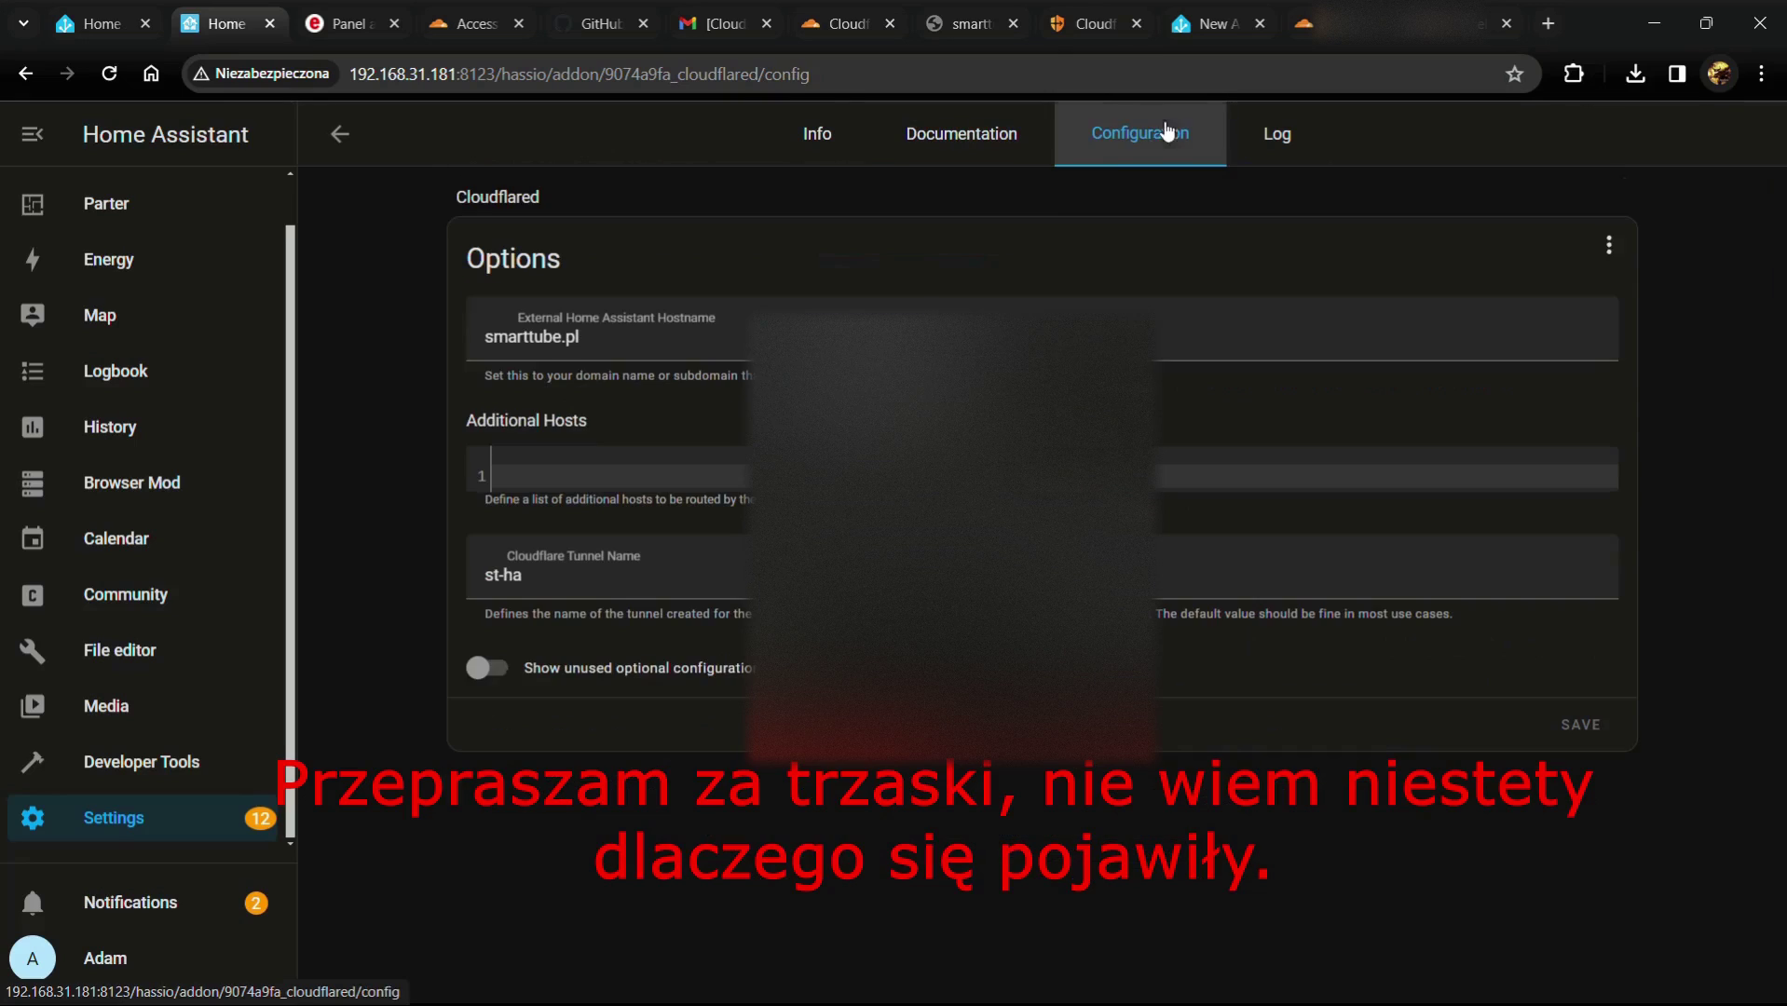
pyautogui.click(474, 668)
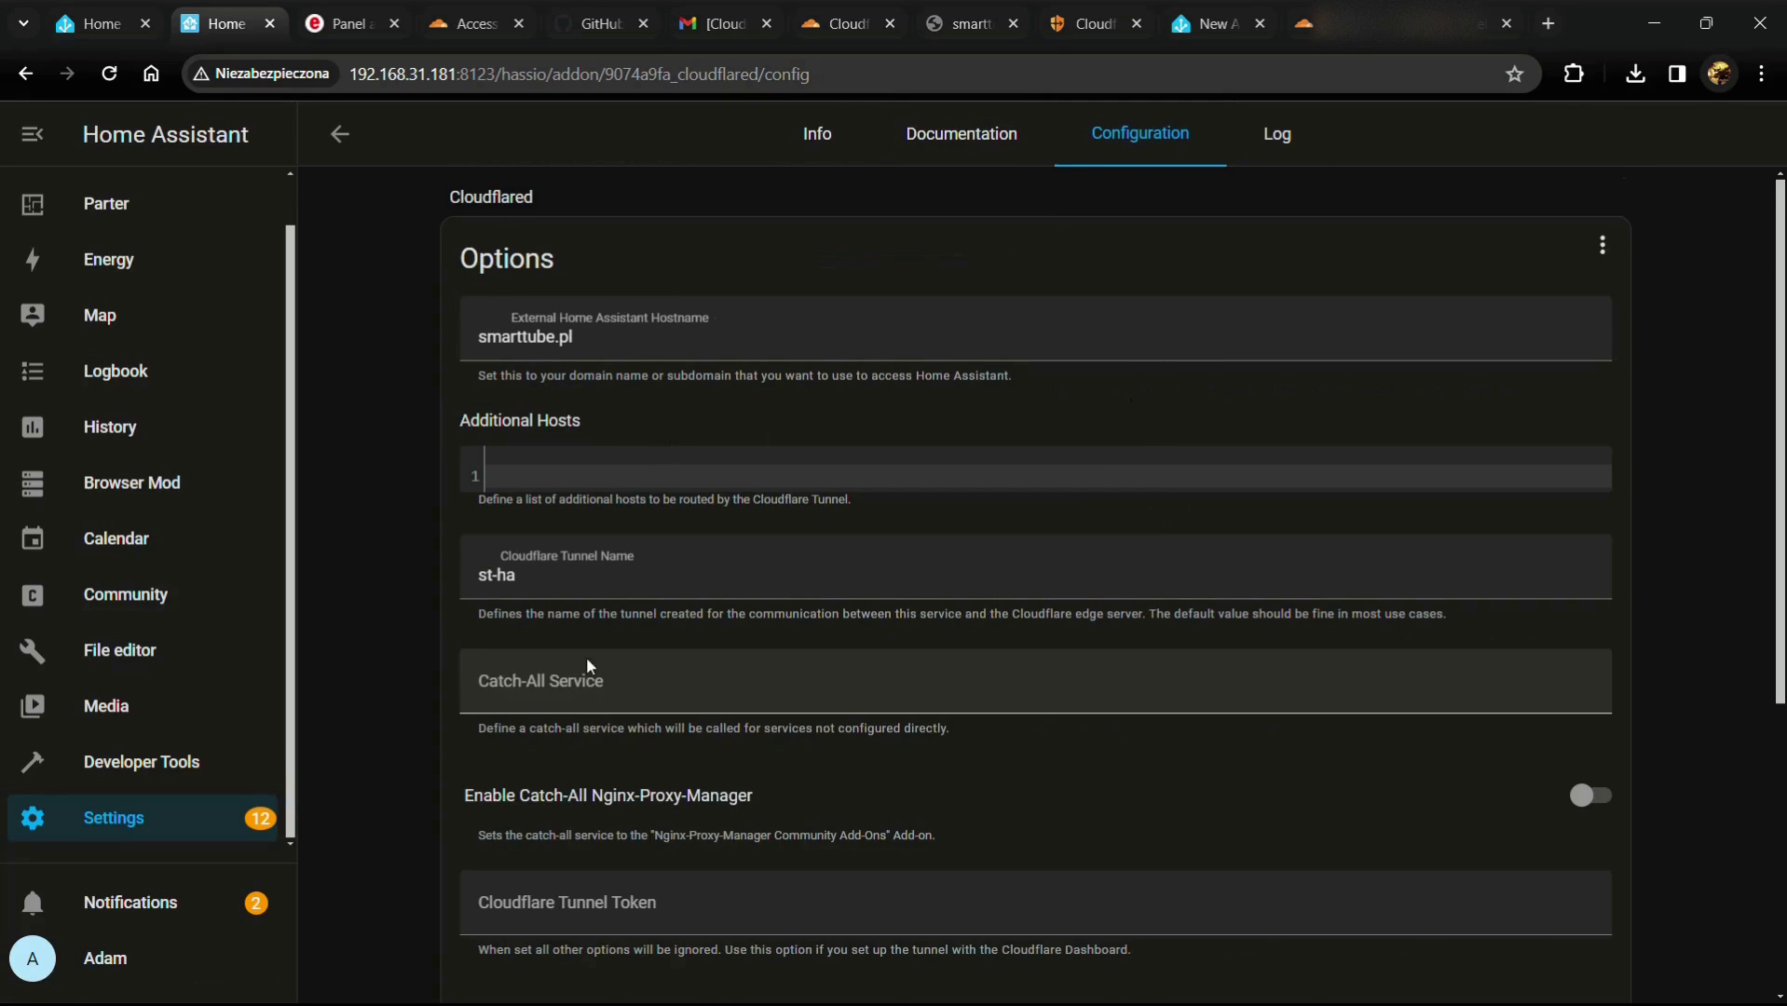
pyautogui.scroll(-5, 587, 660)
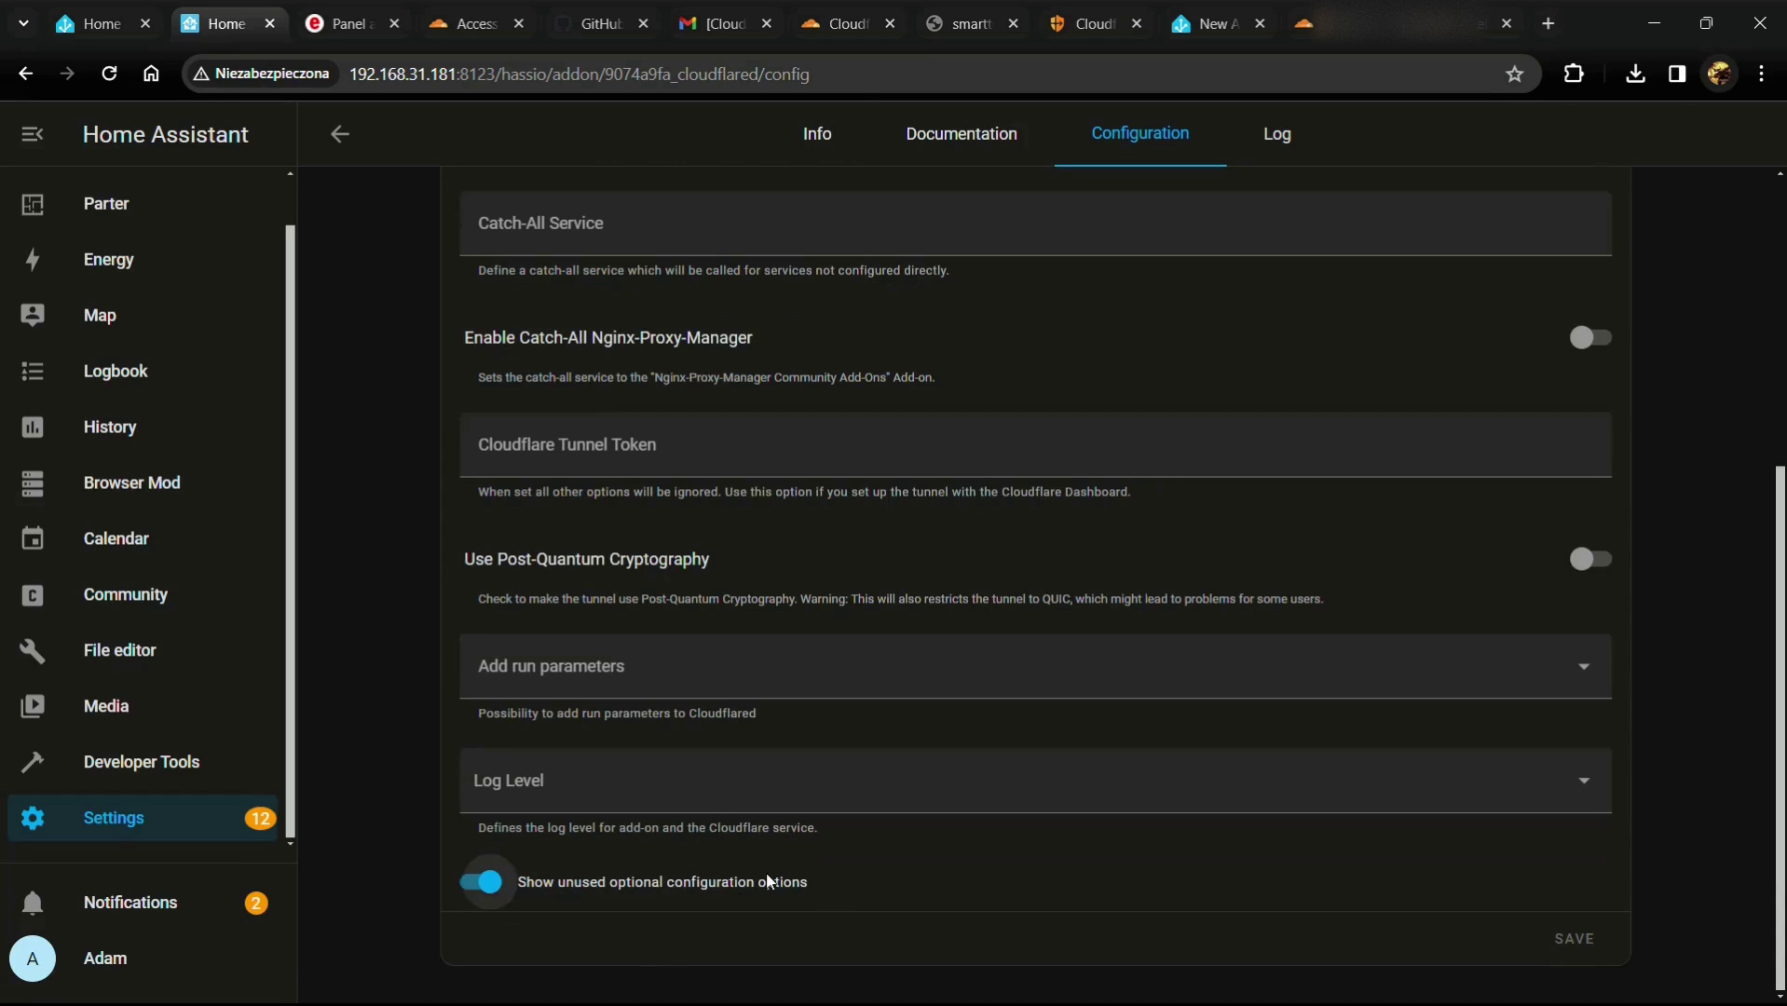
pyautogui.scroll(5, 684, 625)
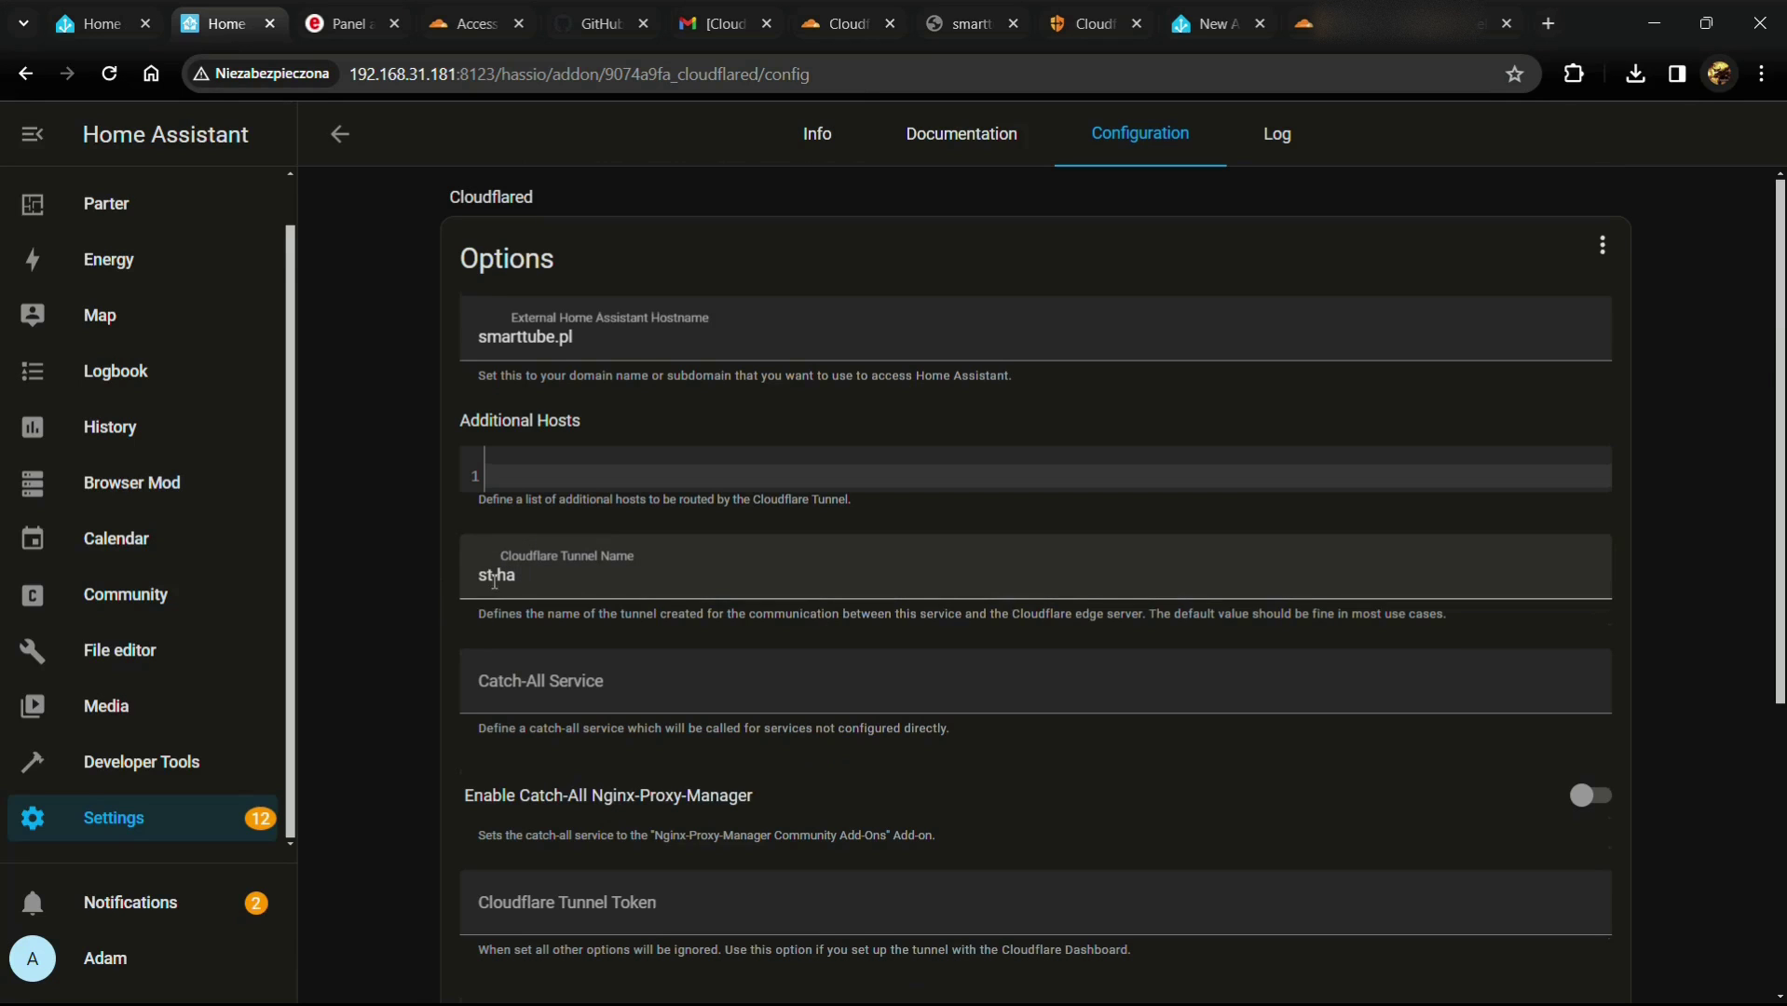
pyautogui.scroll(-5, 1095, 622)
pyautogui.scroll(5, 1109, 378)
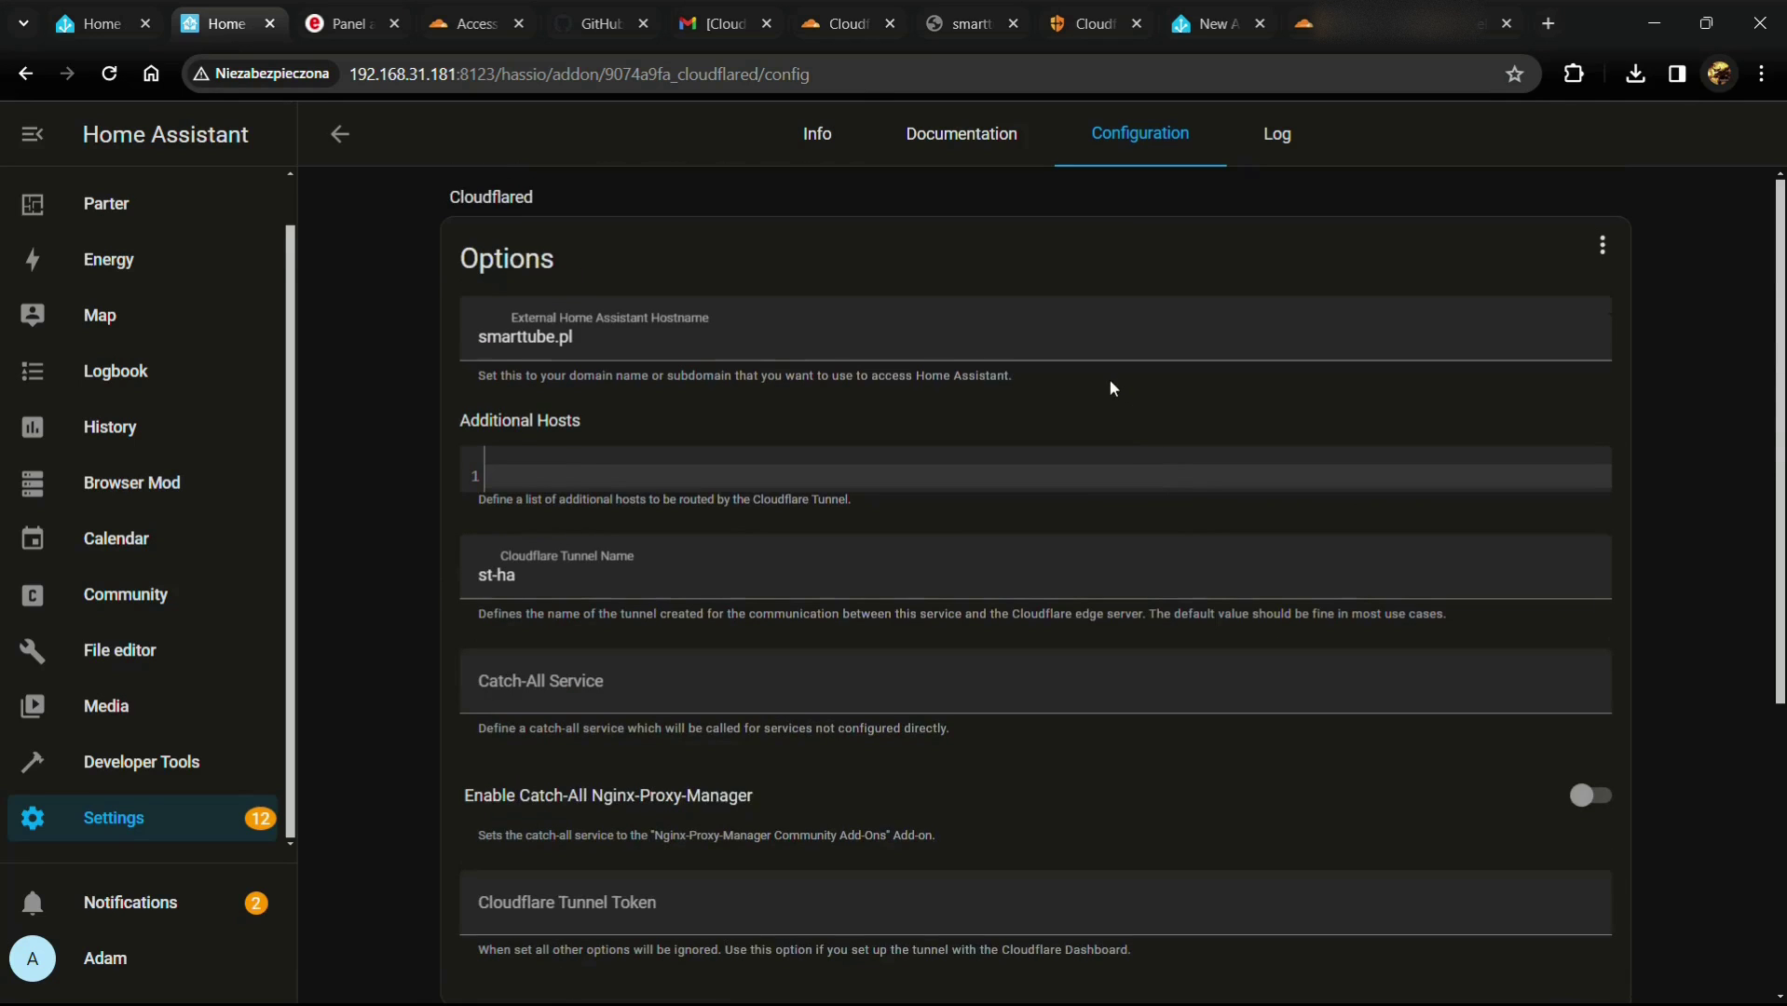
pyautogui.click(817, 137)
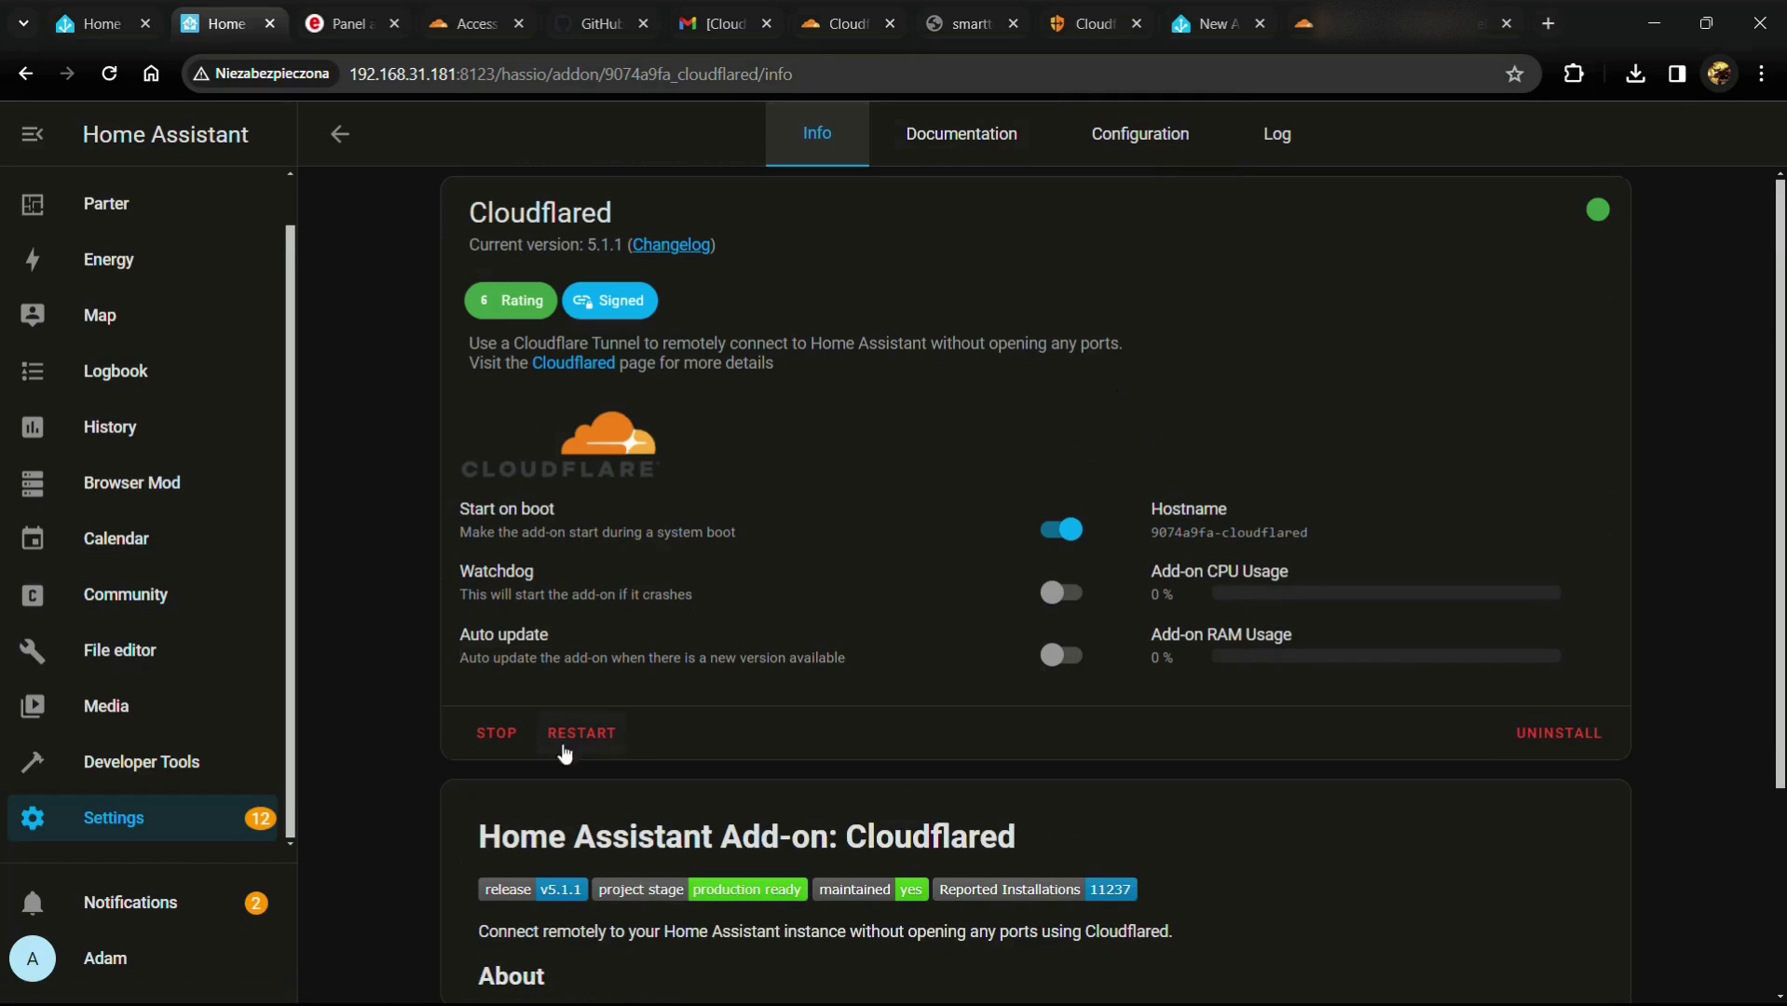
# Step: Examine the Cloudflared add-on's log for the entries on tunnel creation, the DNS entry and the registered tunnel connections
pyautogui.click(1276, 133)
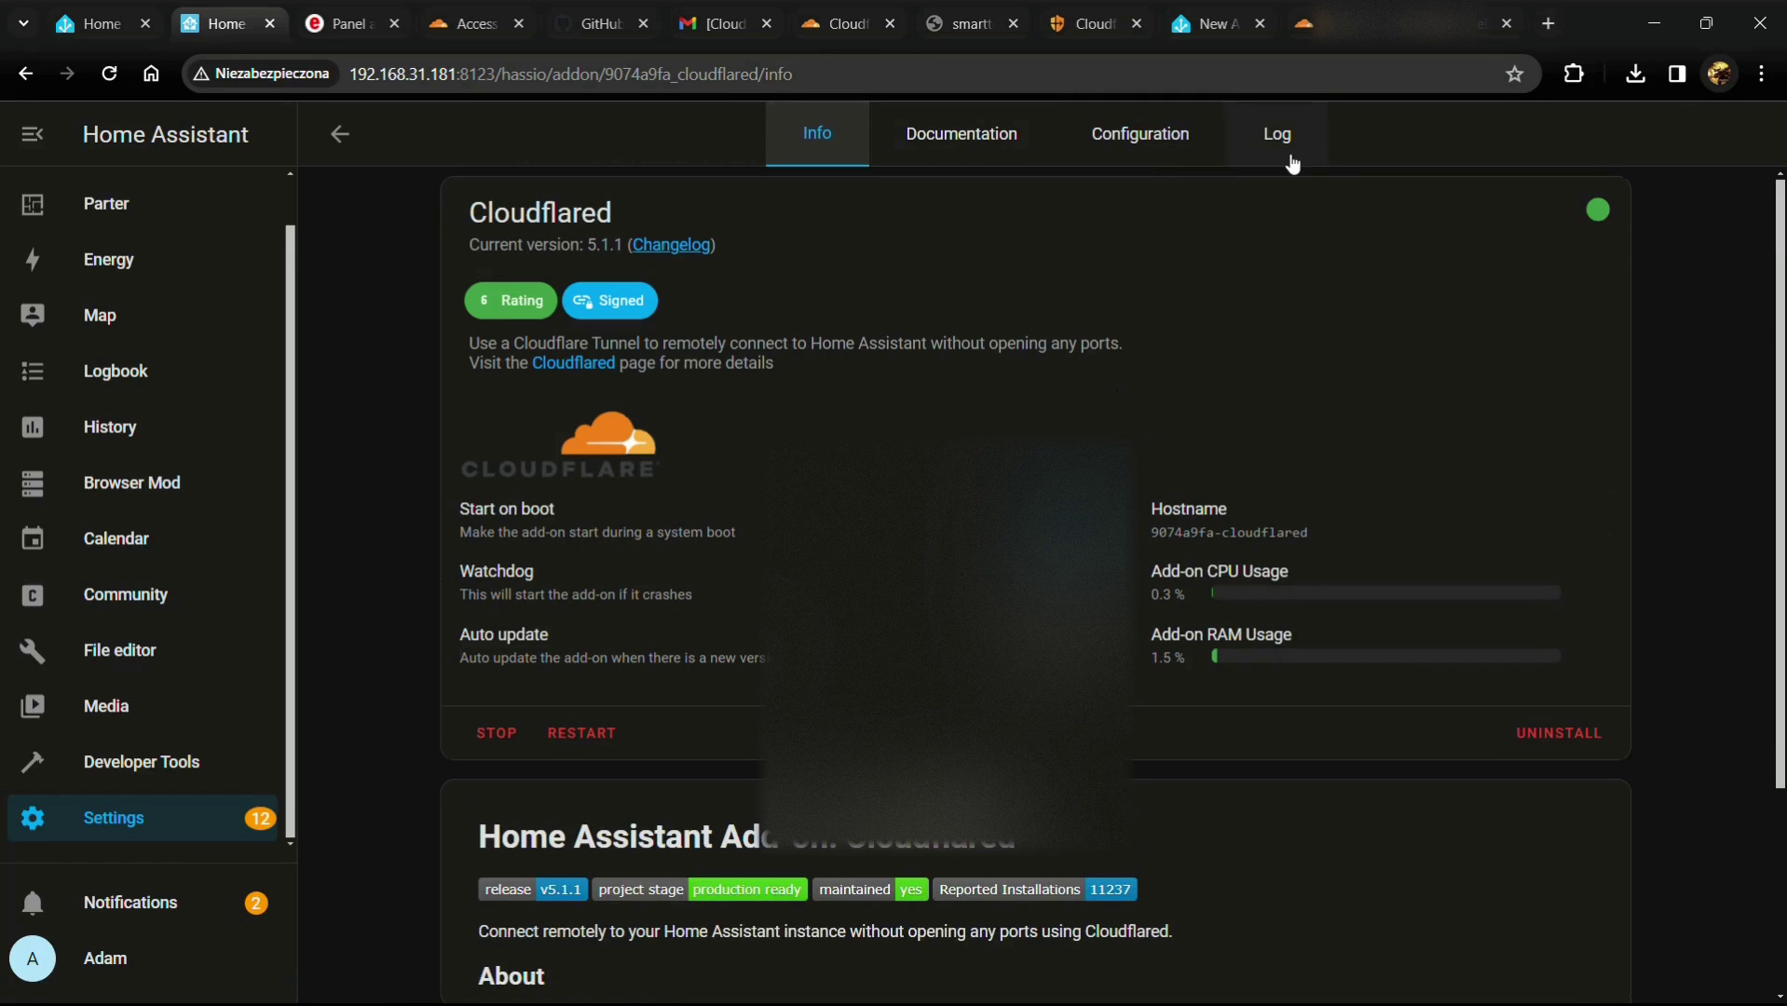
pyautogui.scroll(-1, 1034, 587)
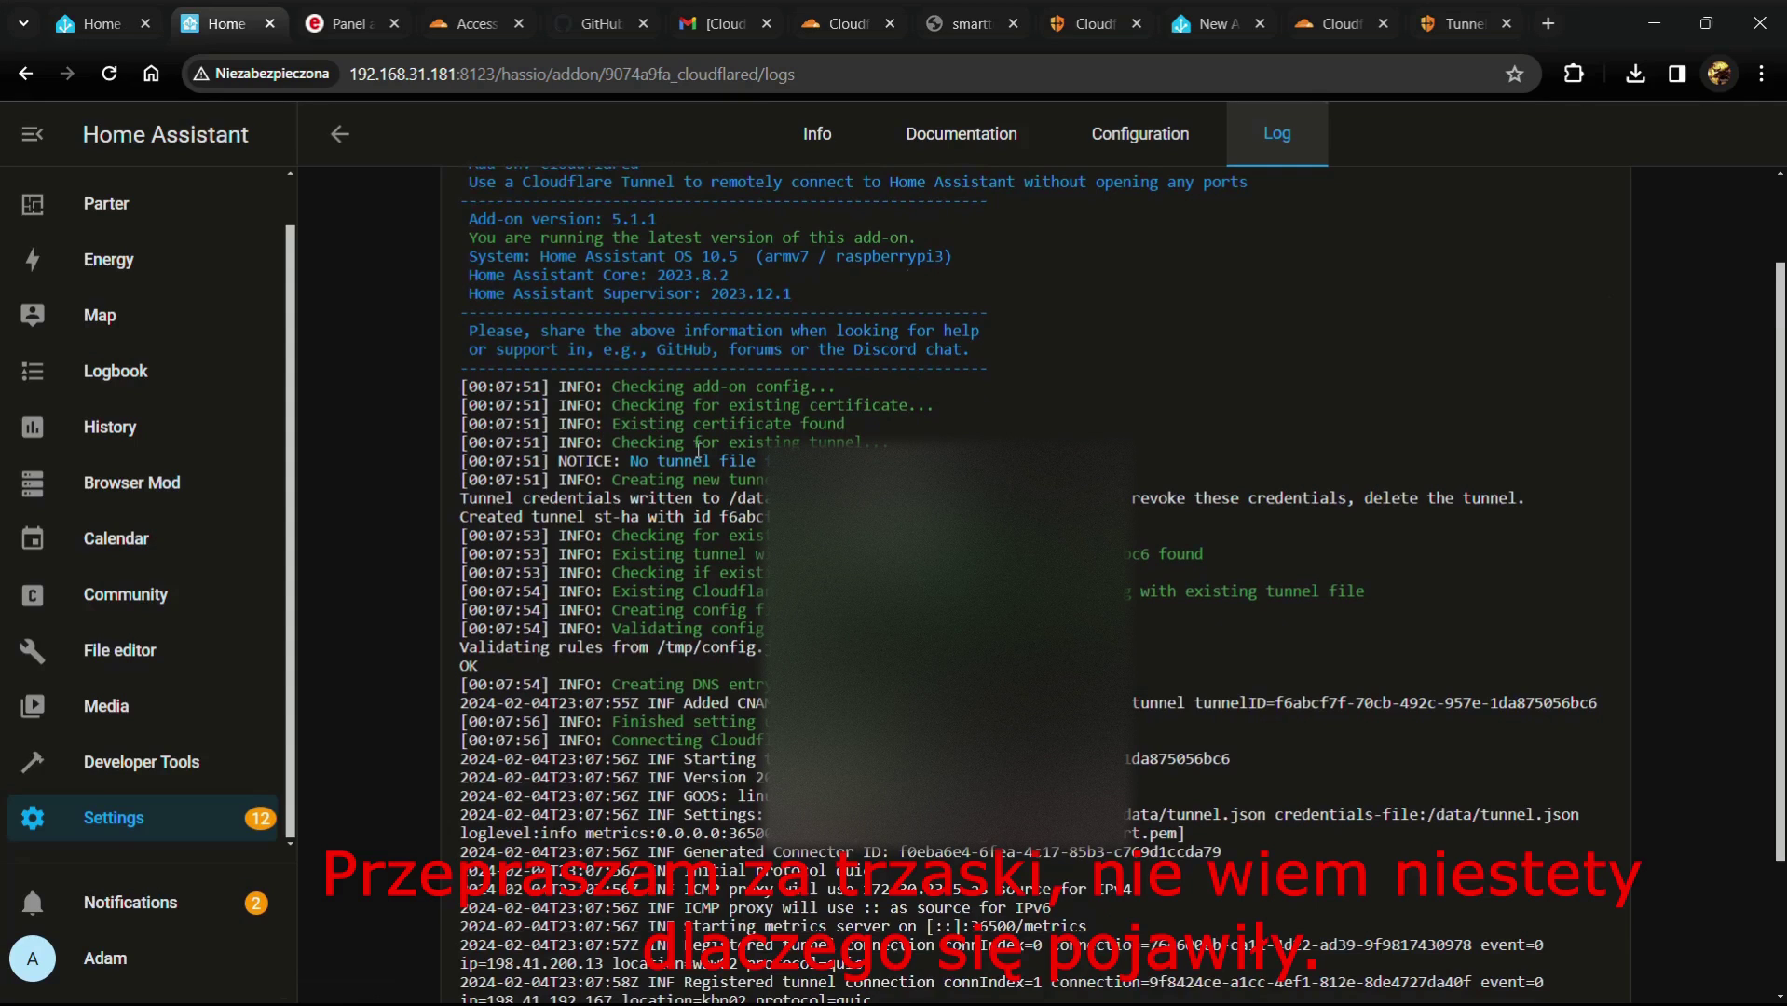
pyautogui.scroll(-2, 674, 548)
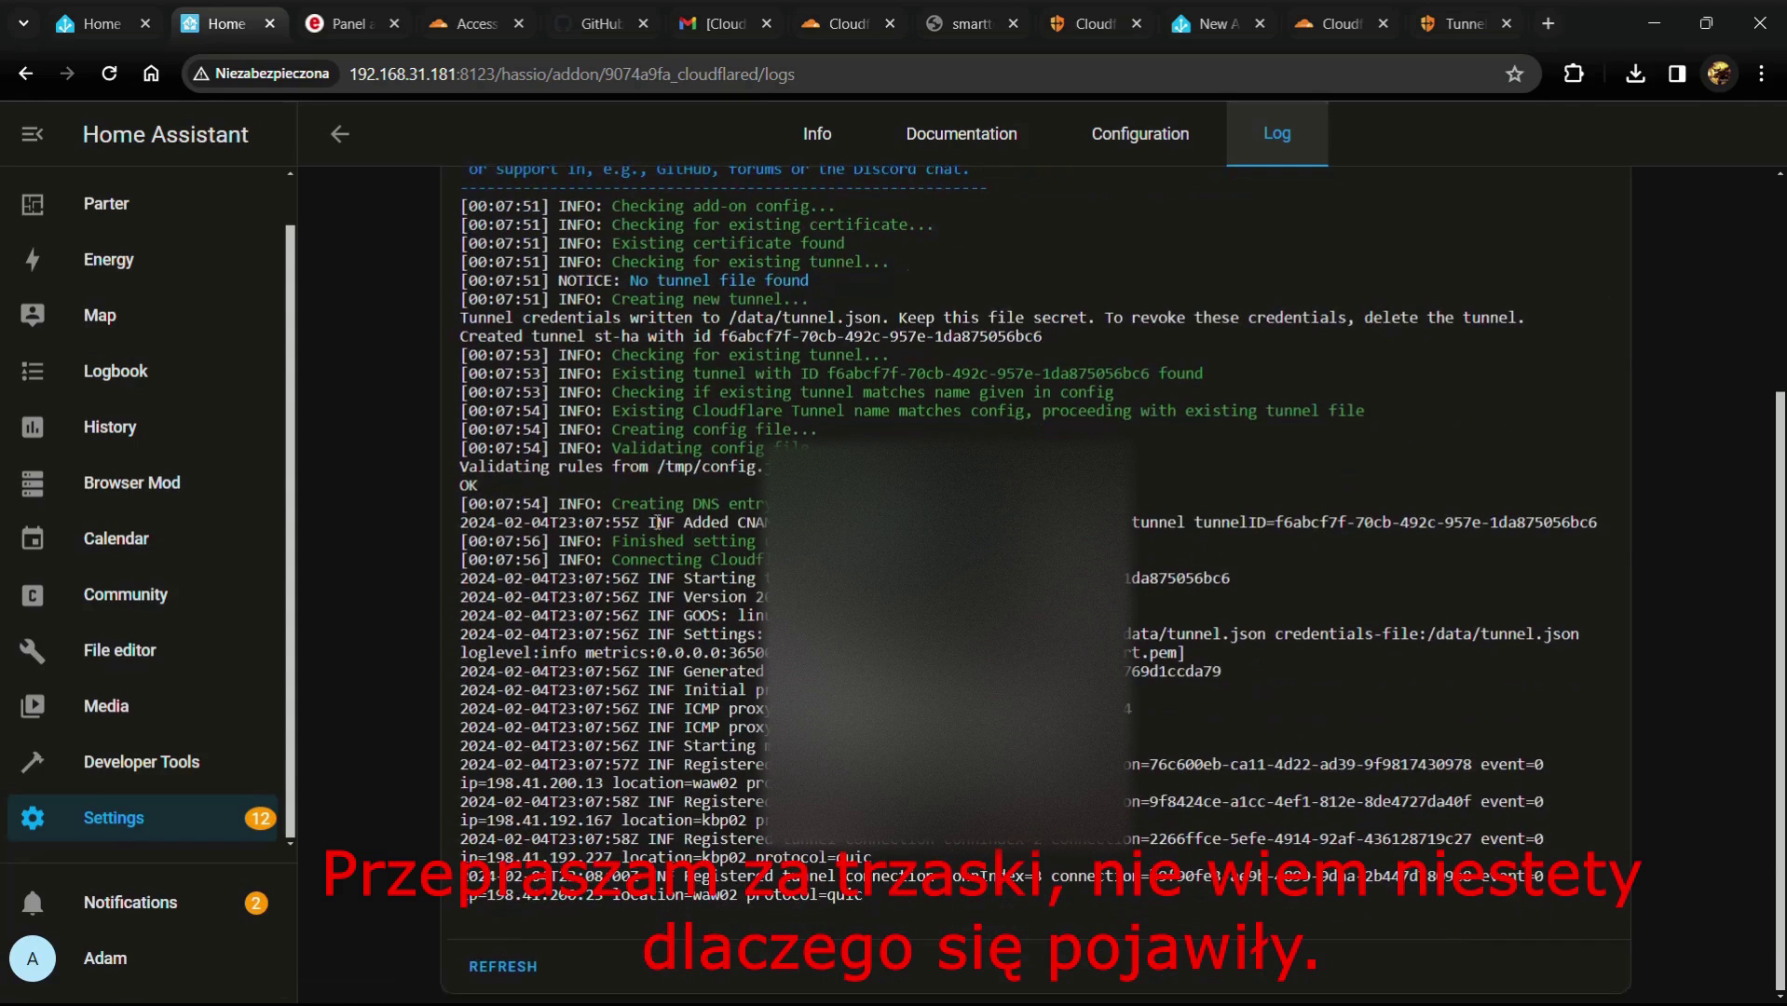
pyautogui.moveTo(523, 493); pyautogui.dragTo(1029, 943)
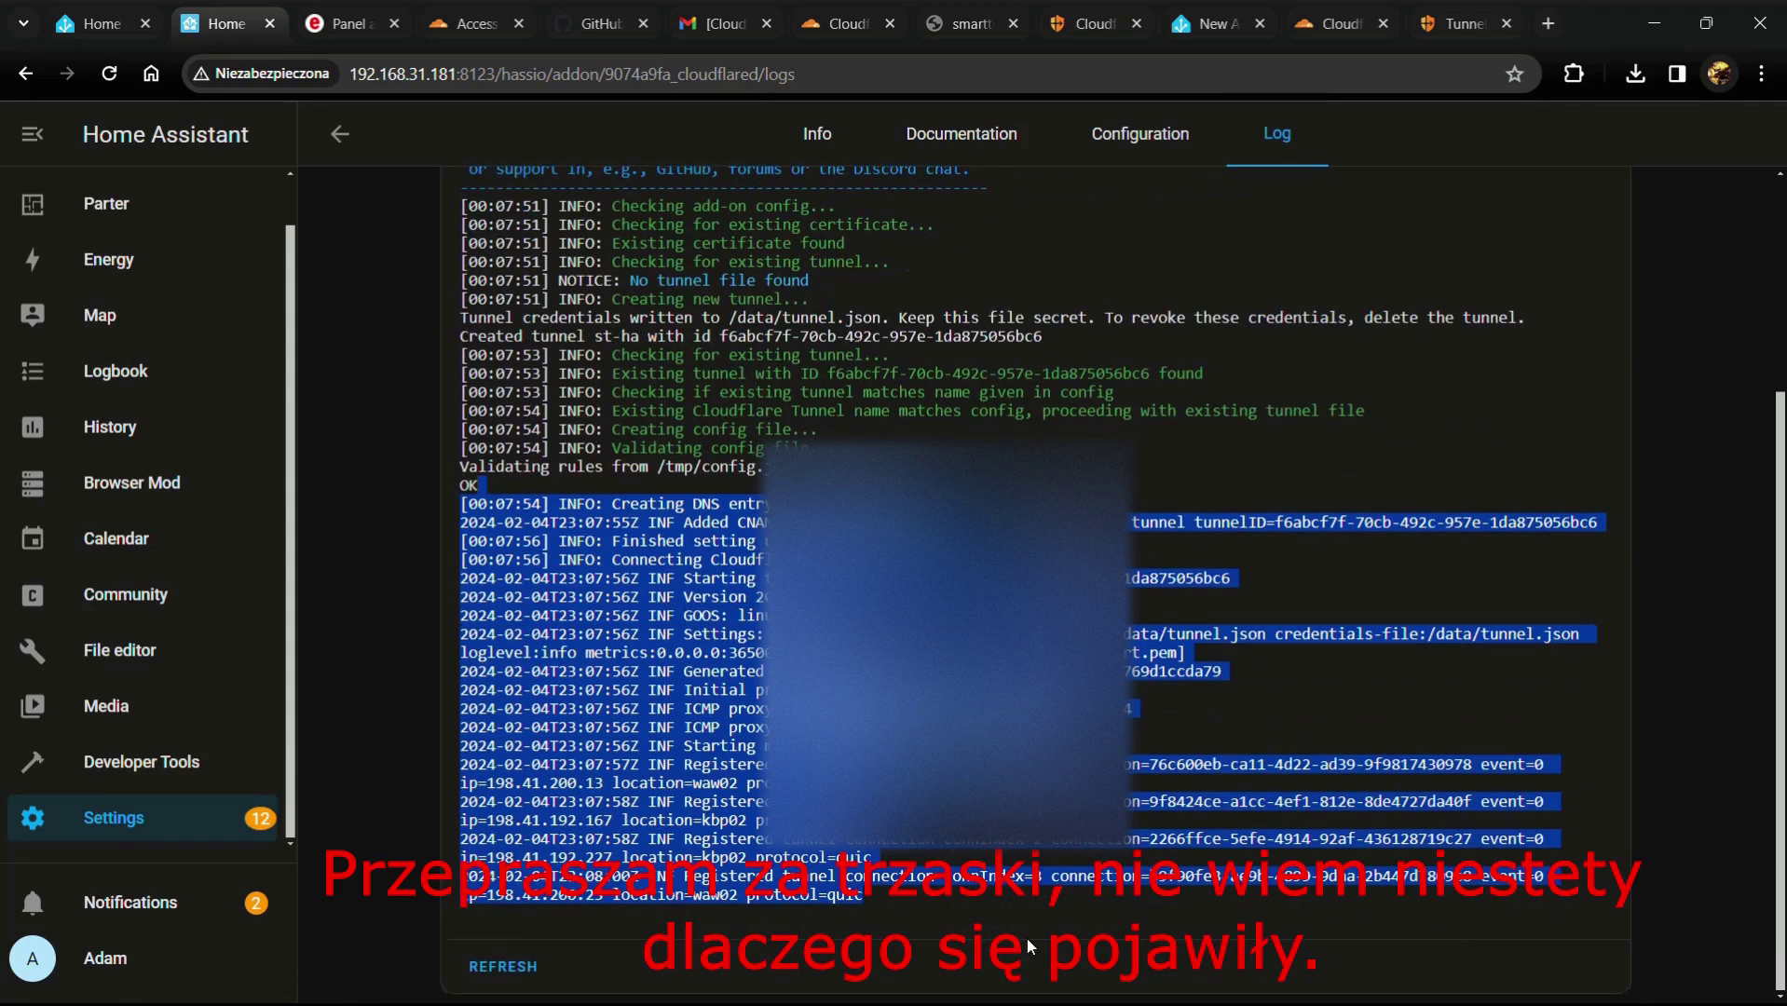
pyautogui.keyDown('shift'); pyautogui.click(472, 299); pyautogui.keyUp('shift')
pyautogui.moveTo(472, 299); pyautogui.dragTo(980, 946)
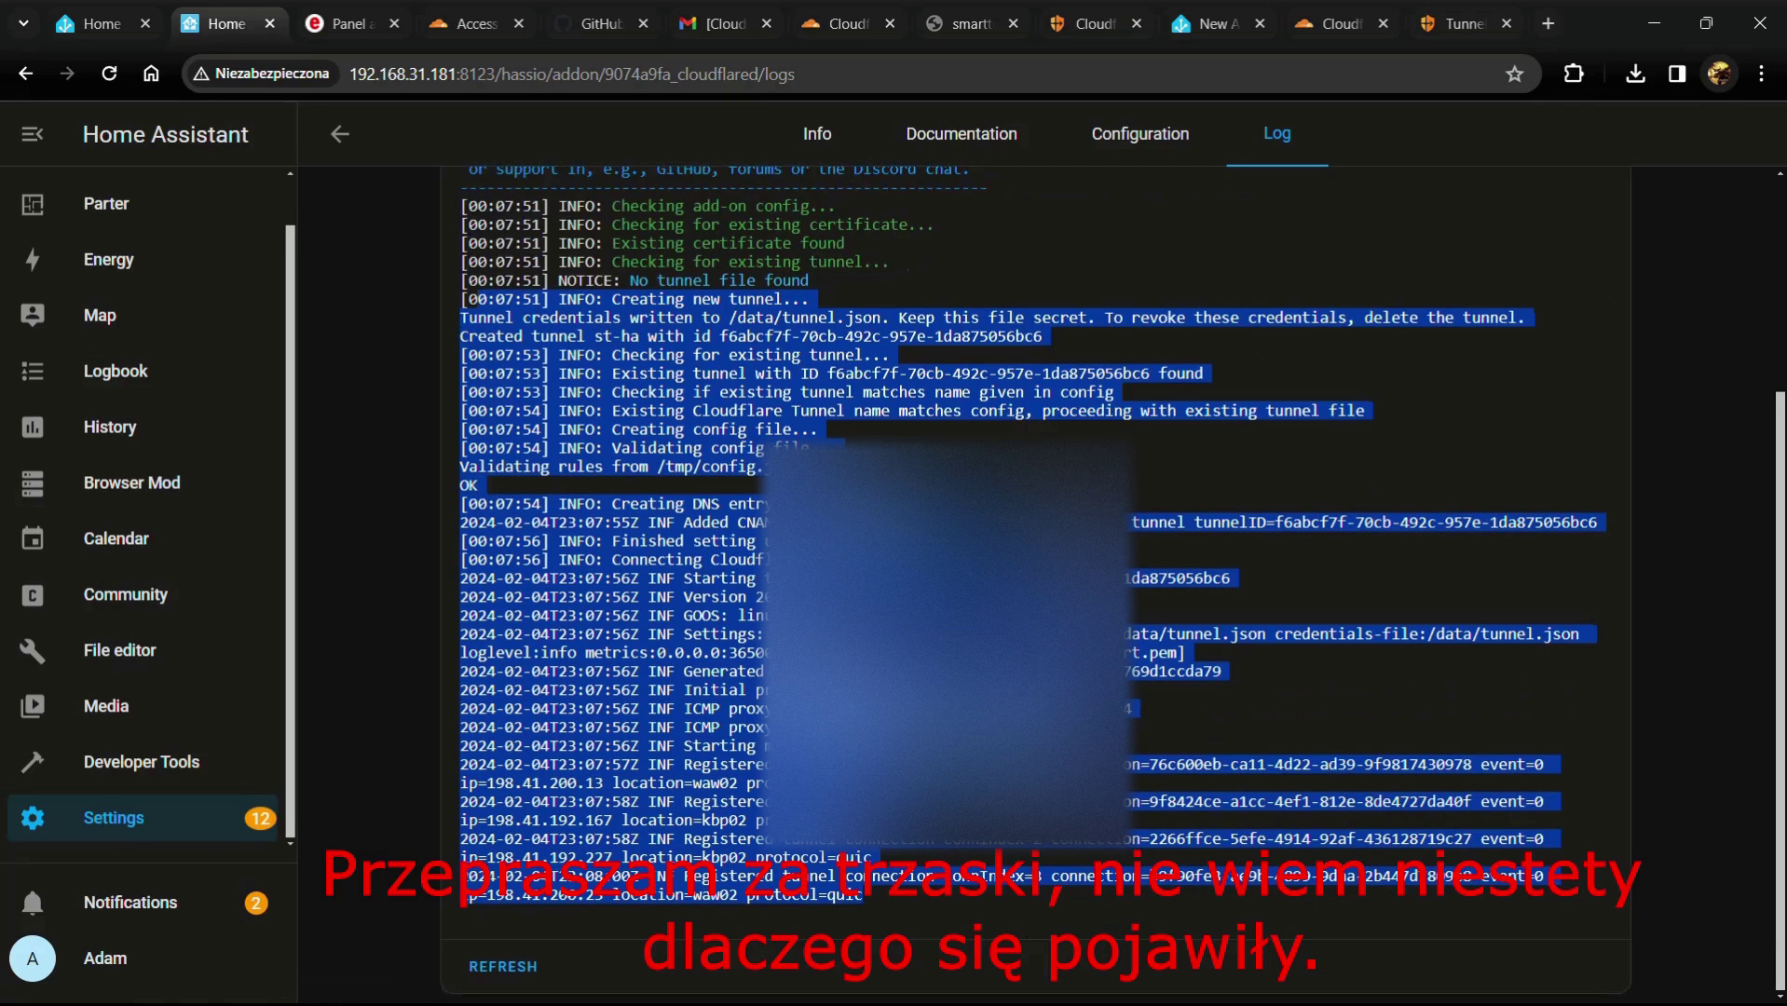
pyautogui.click(687, 463)
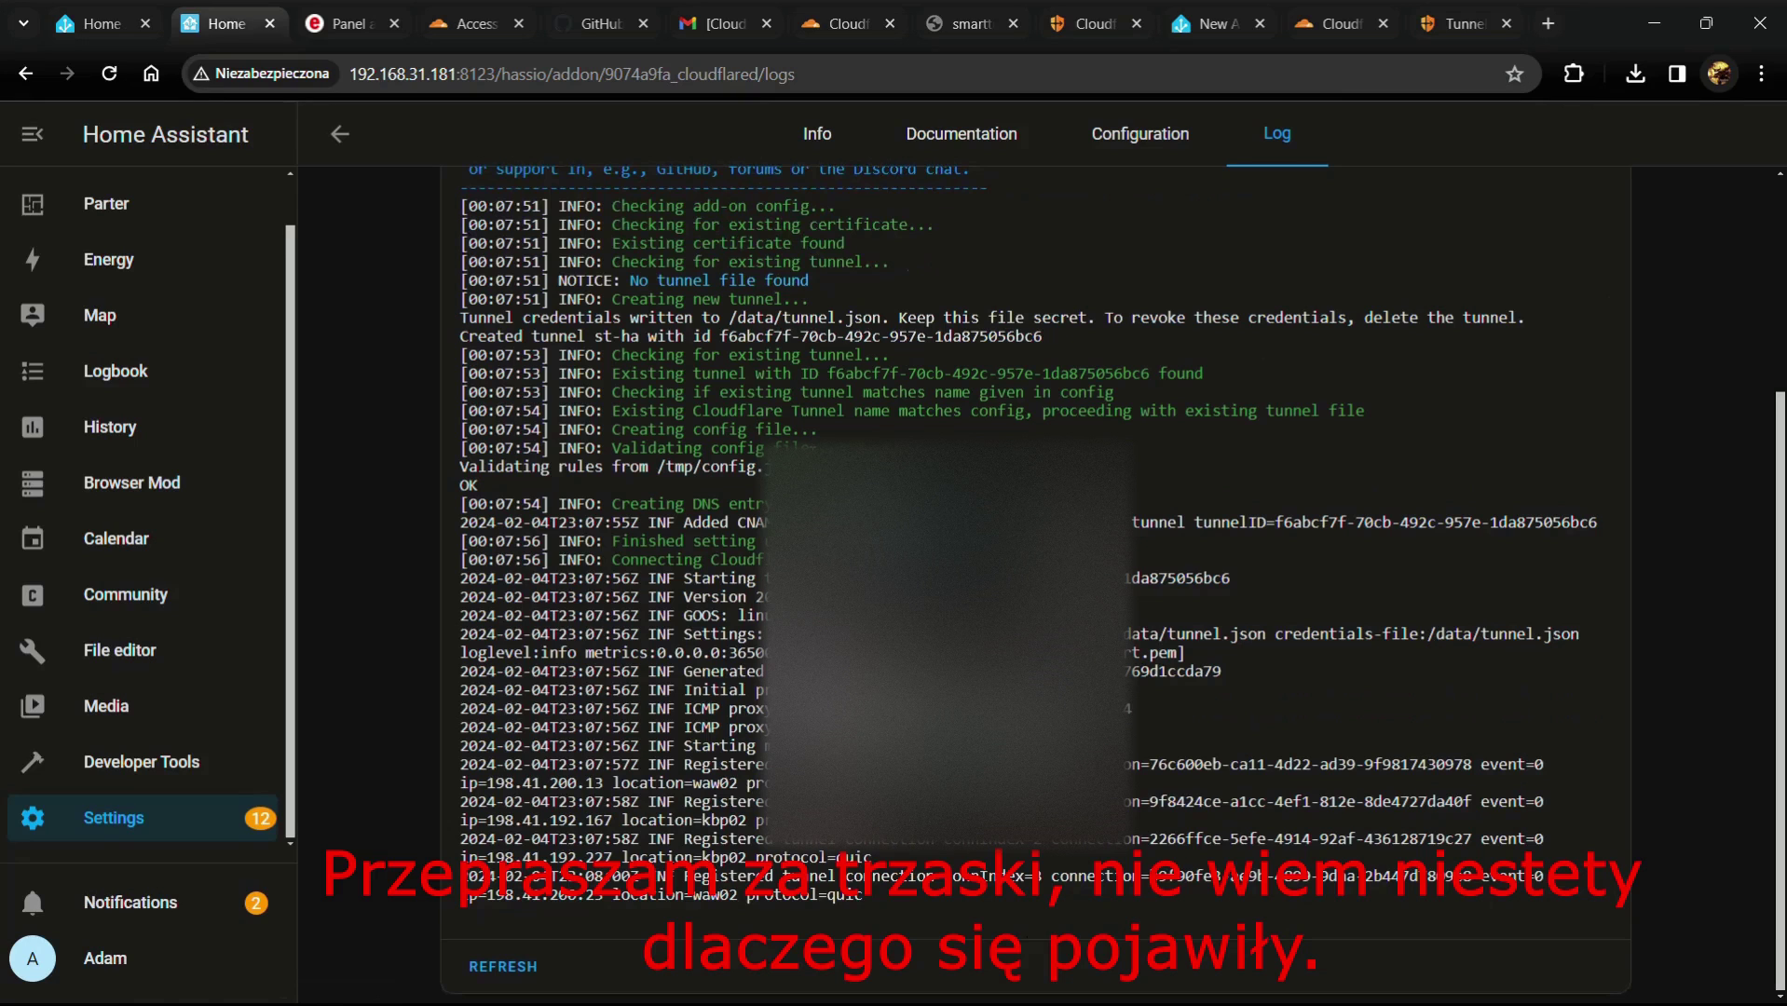
pyautogui.scroll(3, 1035, 577)
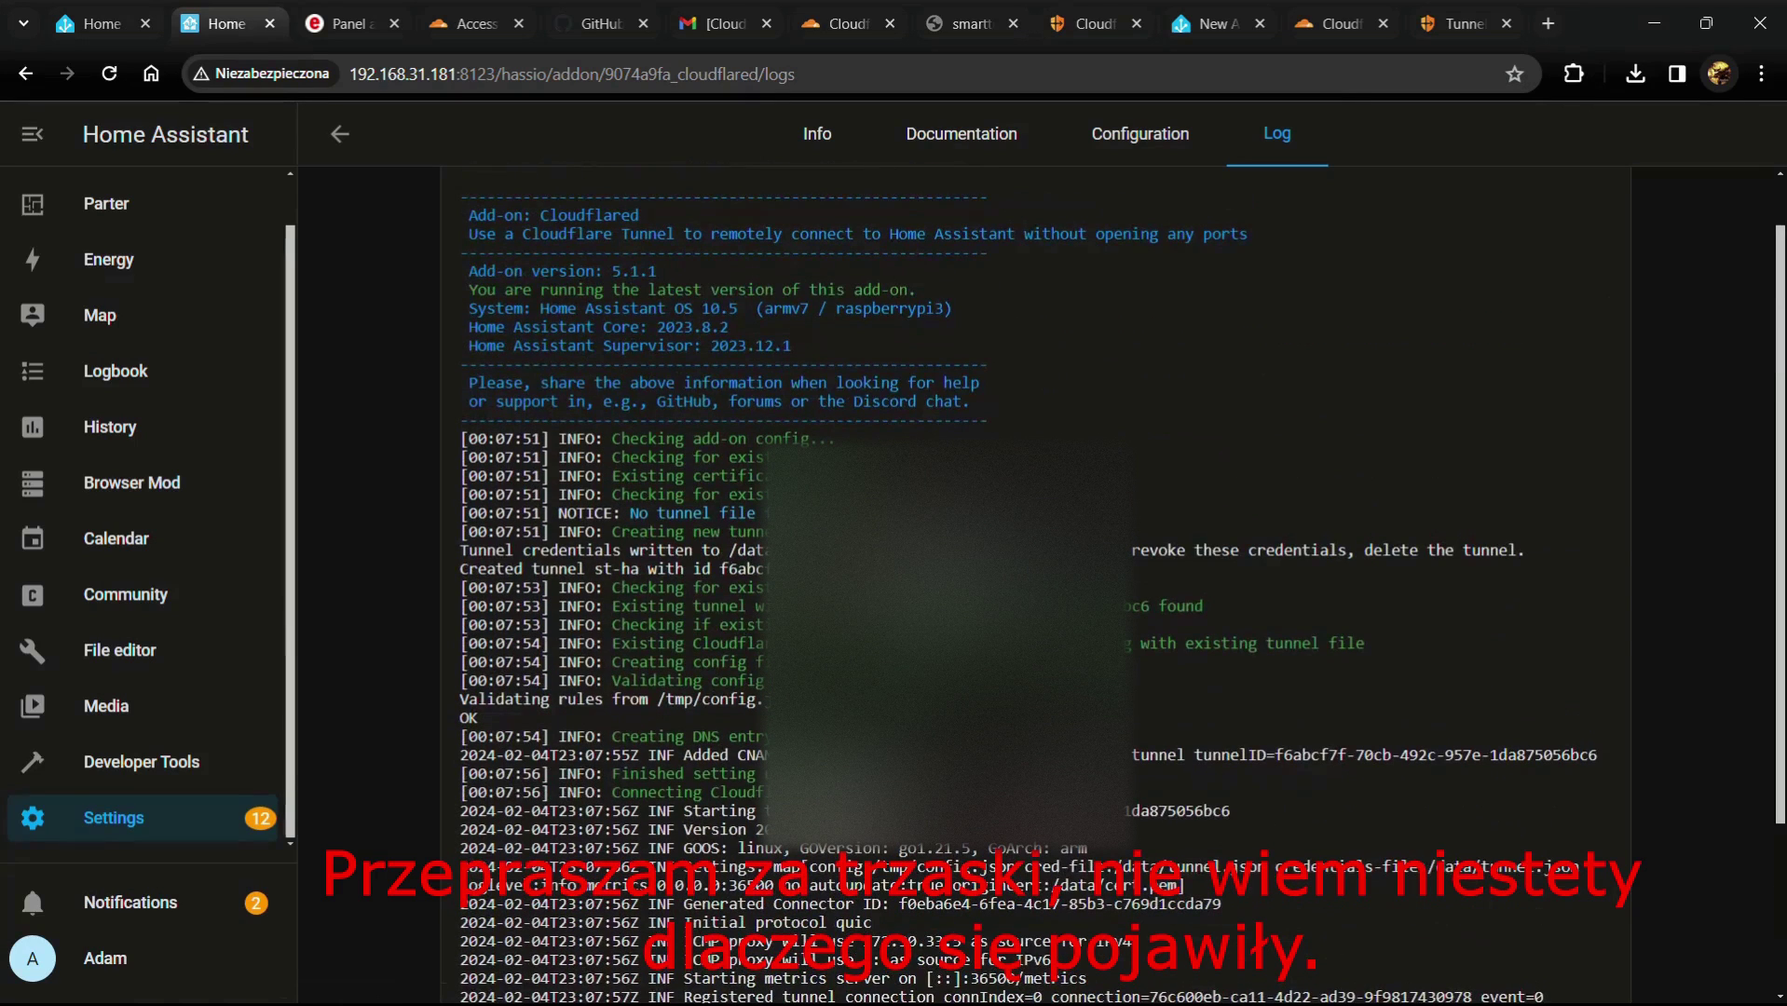
pyautogui.scroll(1, 186, 214)
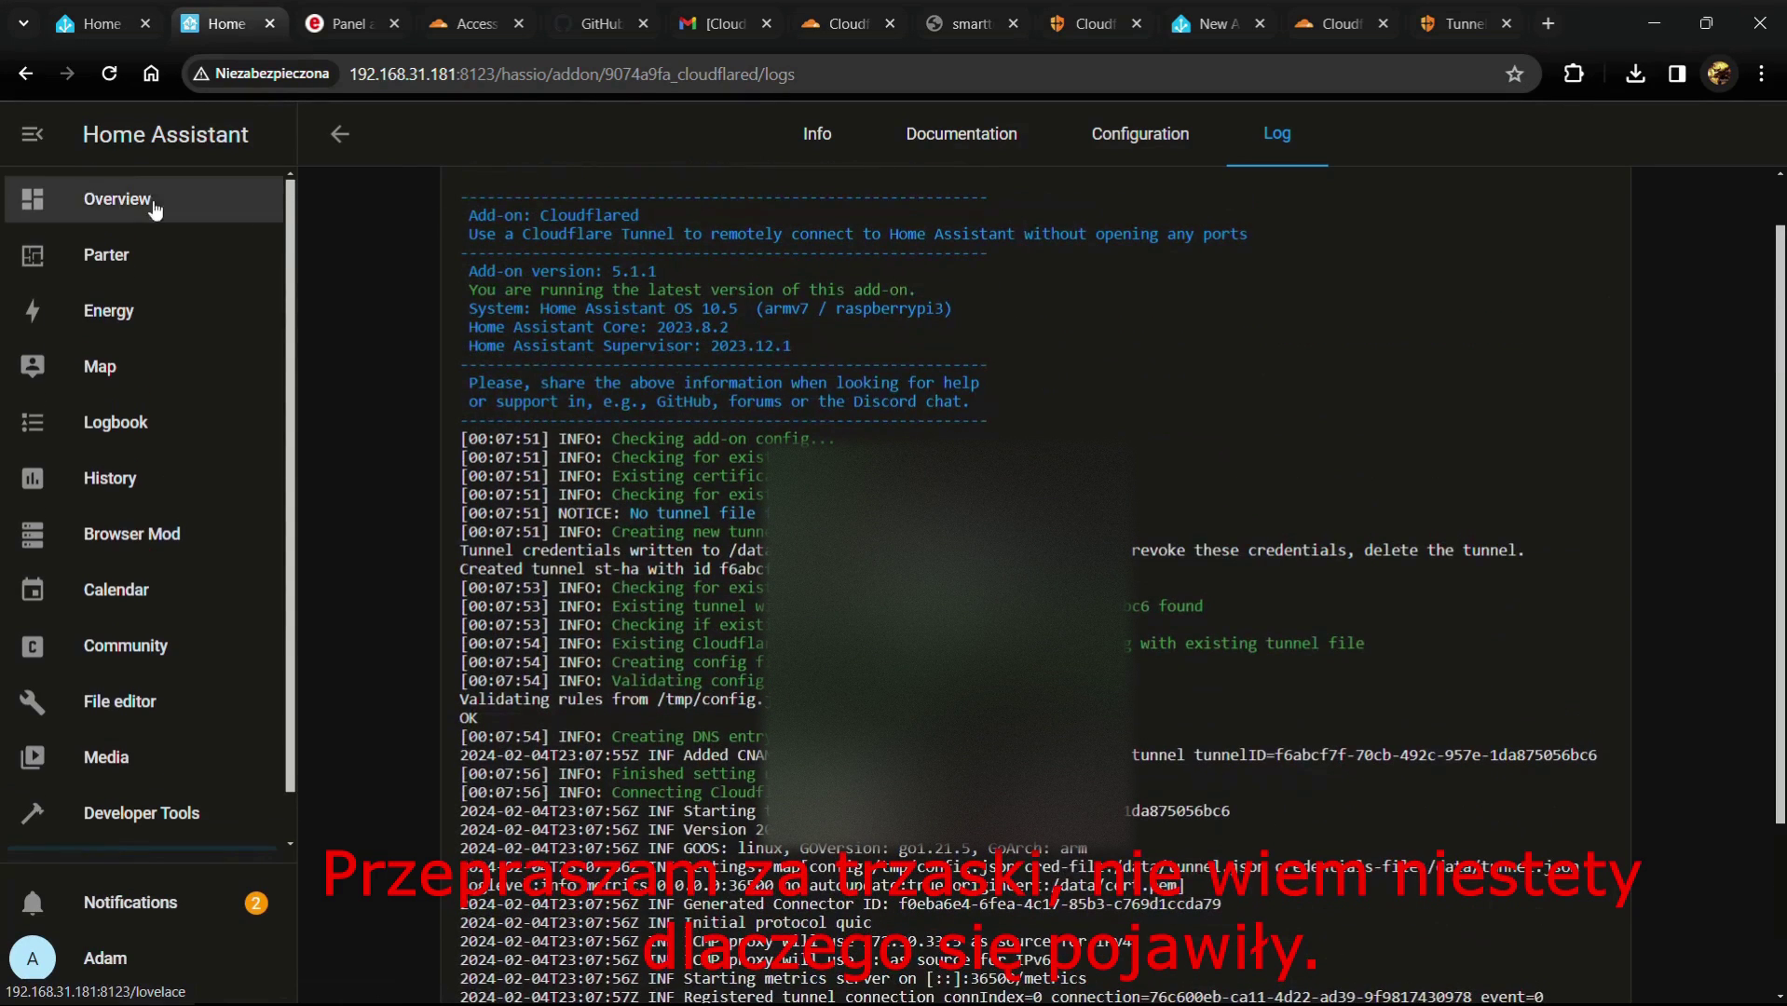
# Step: Show Home Assistant's Overview dashboard on the local address, then load smarttube.pl in a new browser tab to test remote access
pyautogui.click(154, 207)
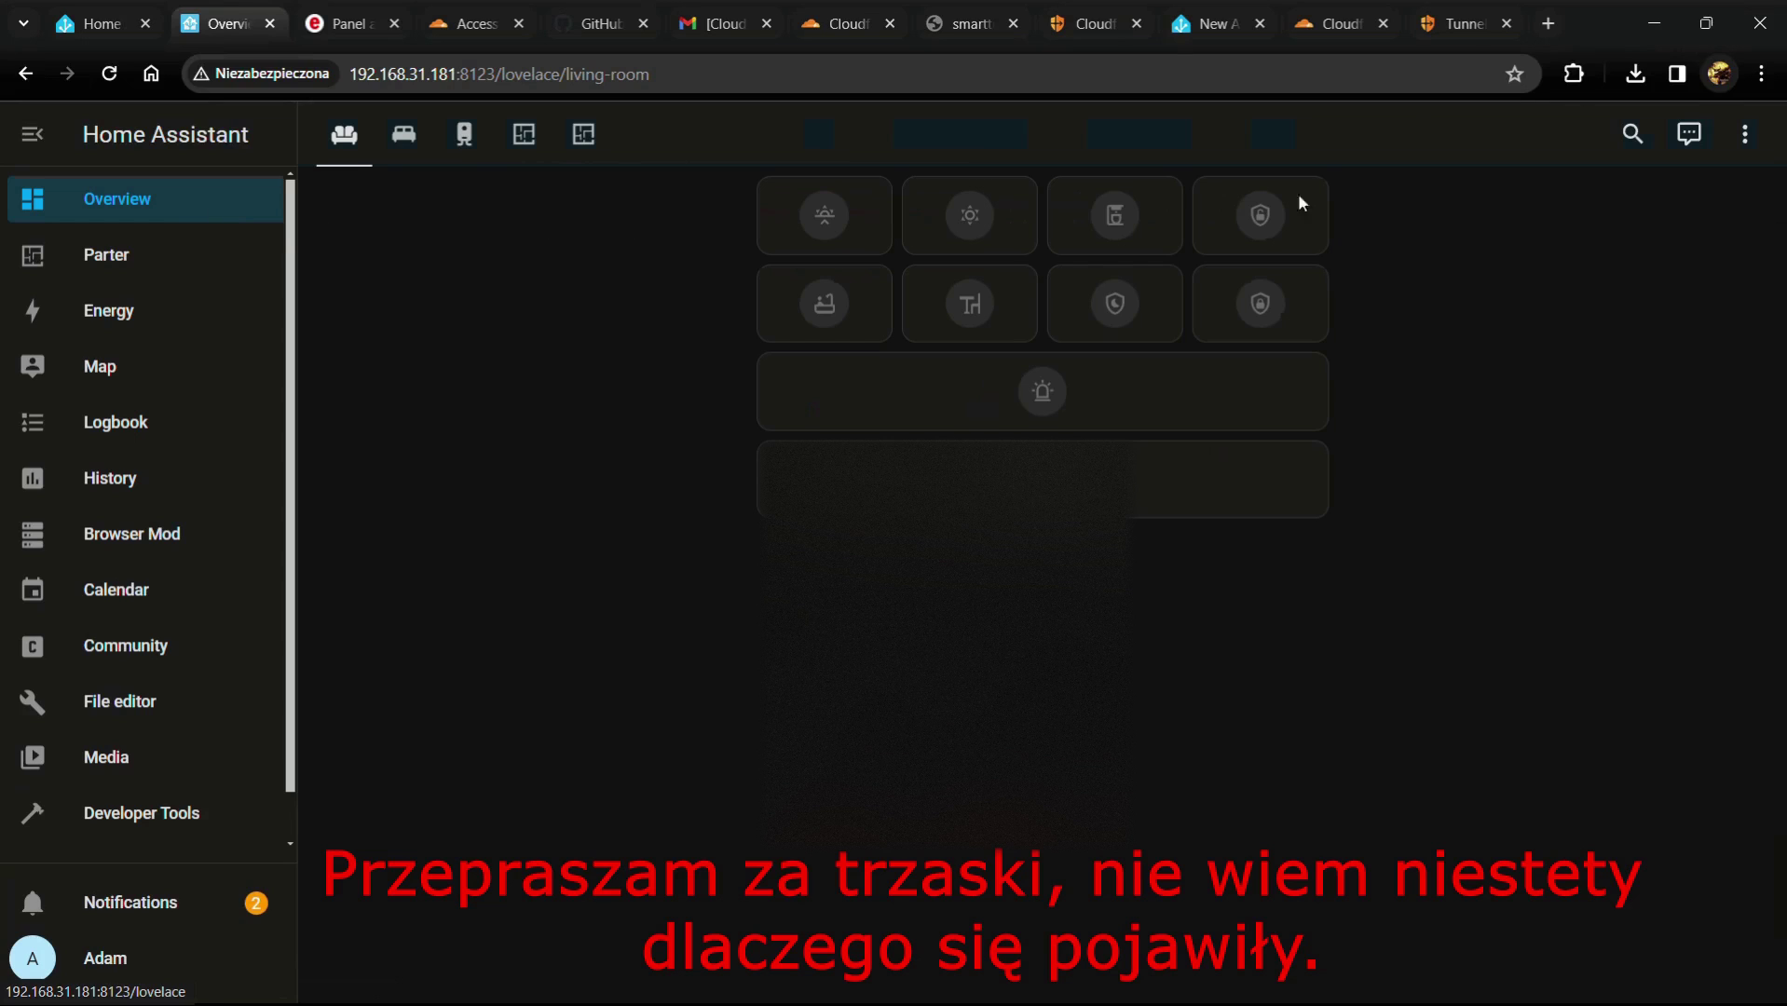
pyautogui.click(1549, 23)
pyautogui.write('st')
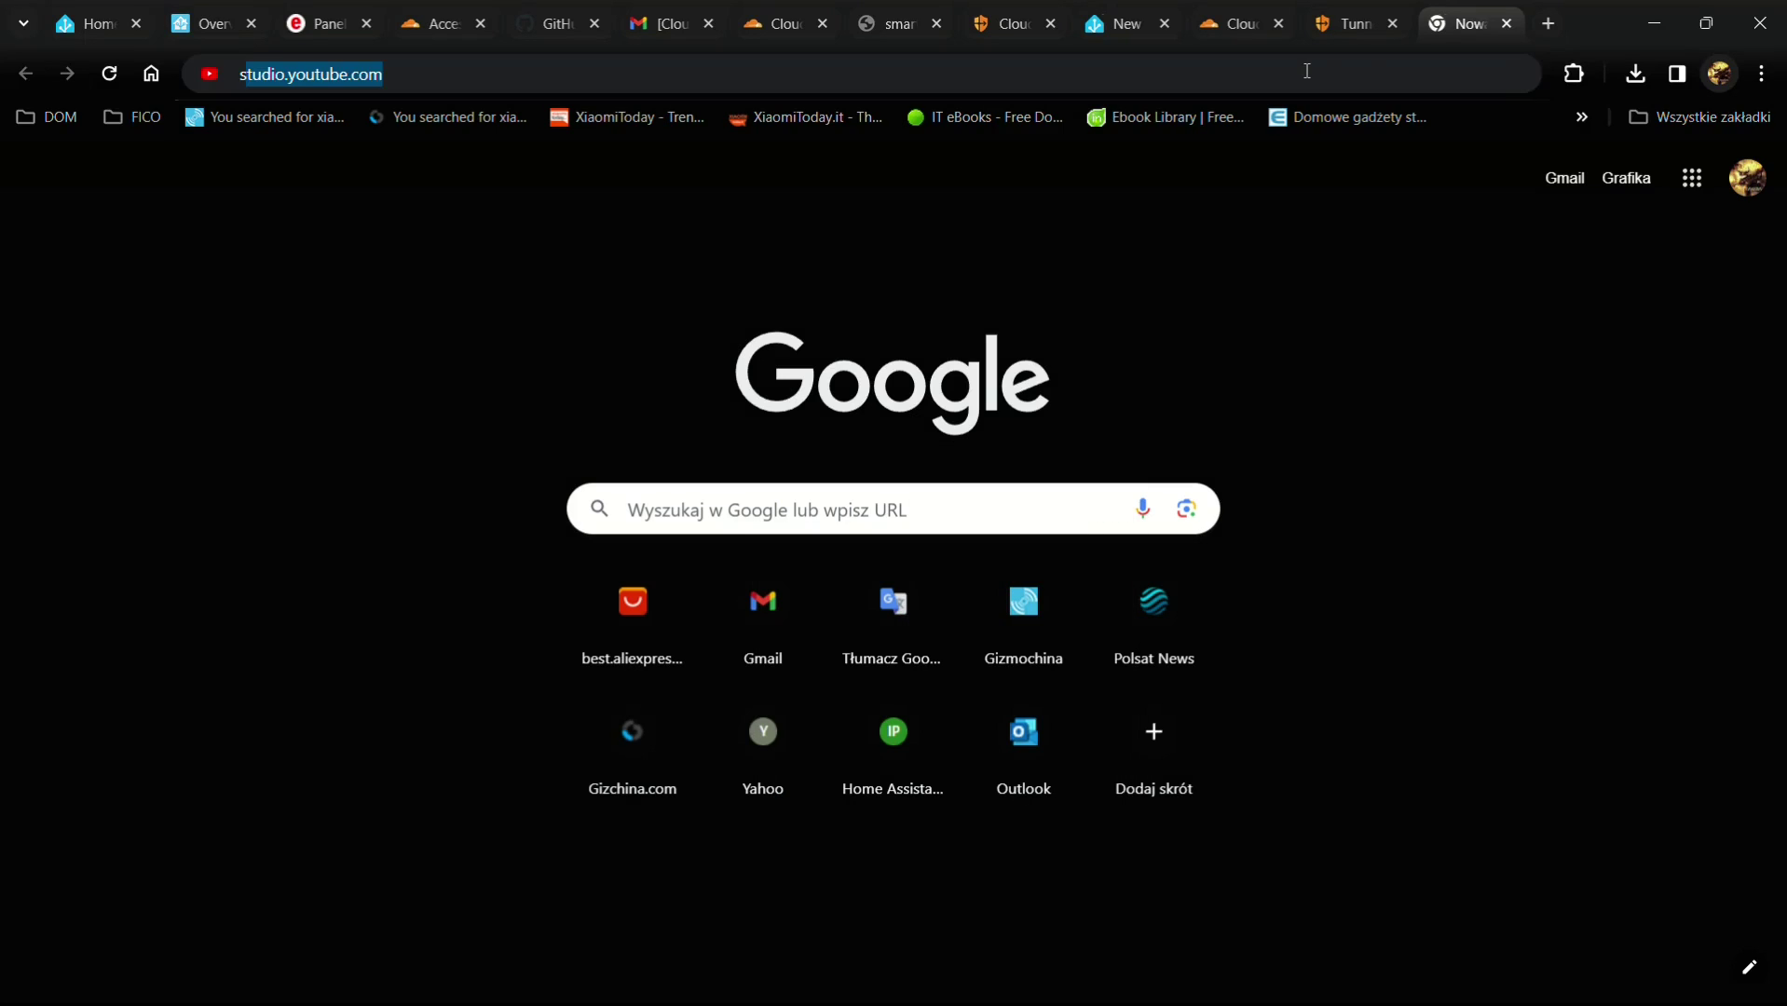
pyautogui.write('a')
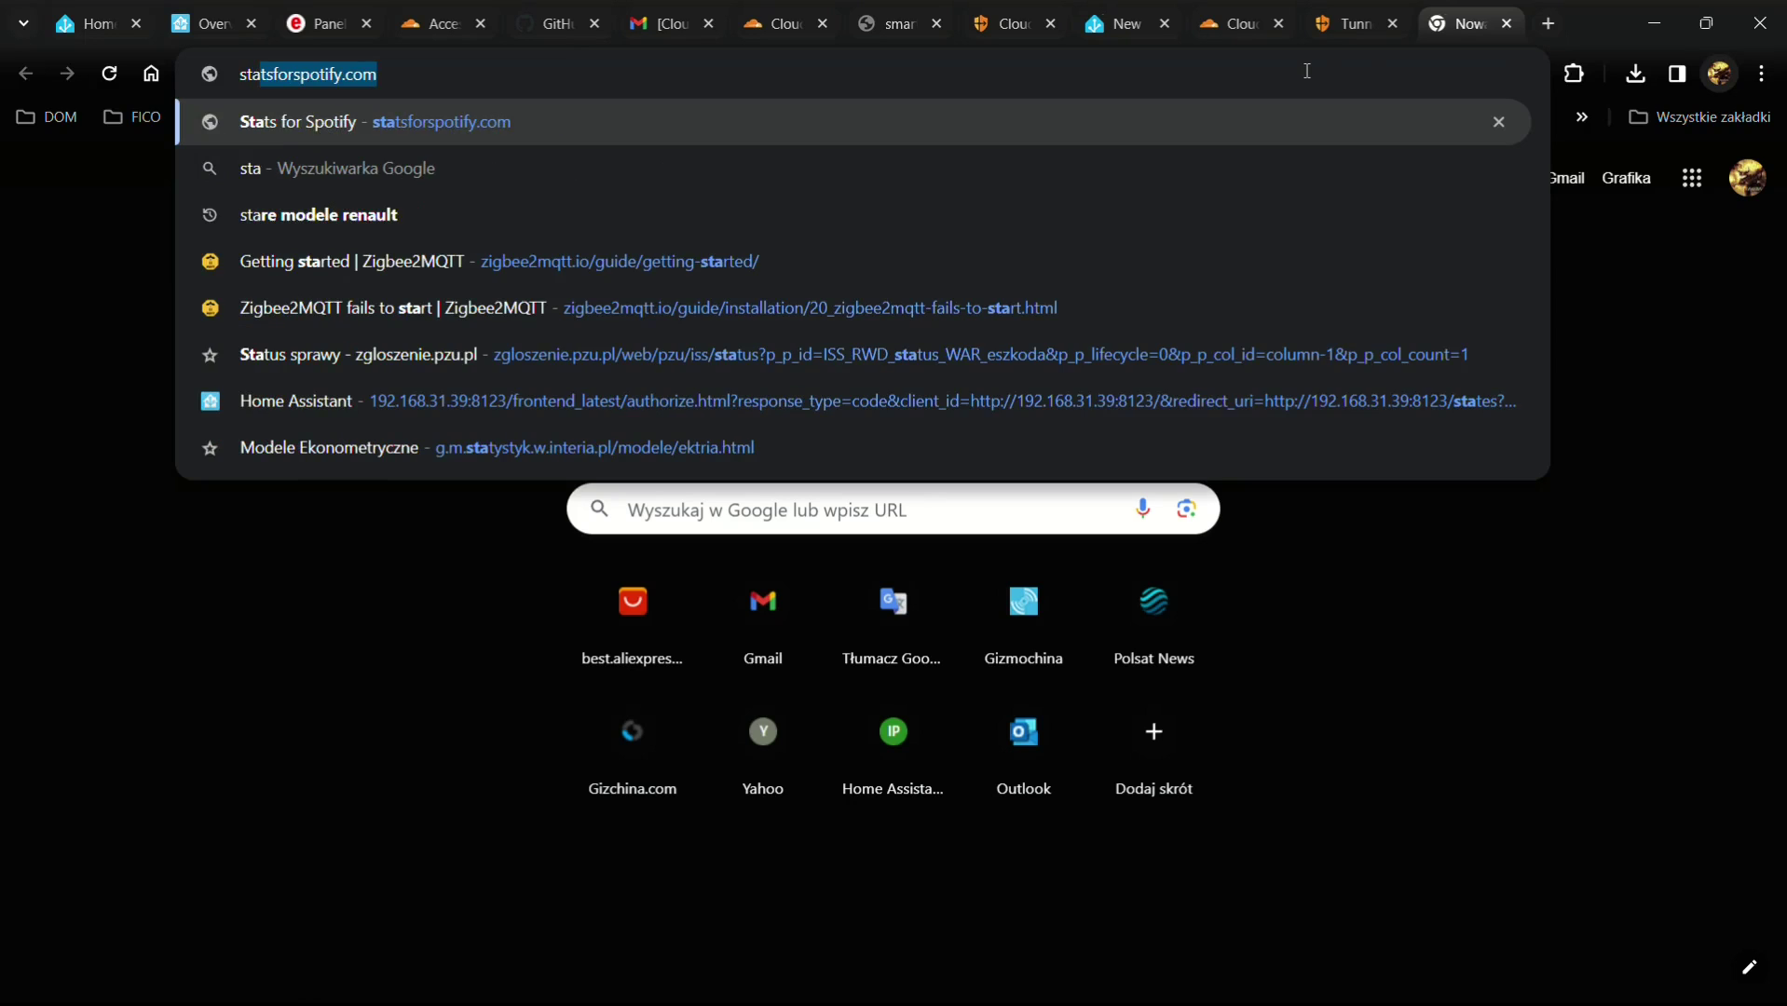
pyautogui.press('BackSpace')
pyautogui.press('BackSpace')
pyautogui.press('BackSpace')
pyautogui.write('marttube.pl')
pyautogui.press('Return')
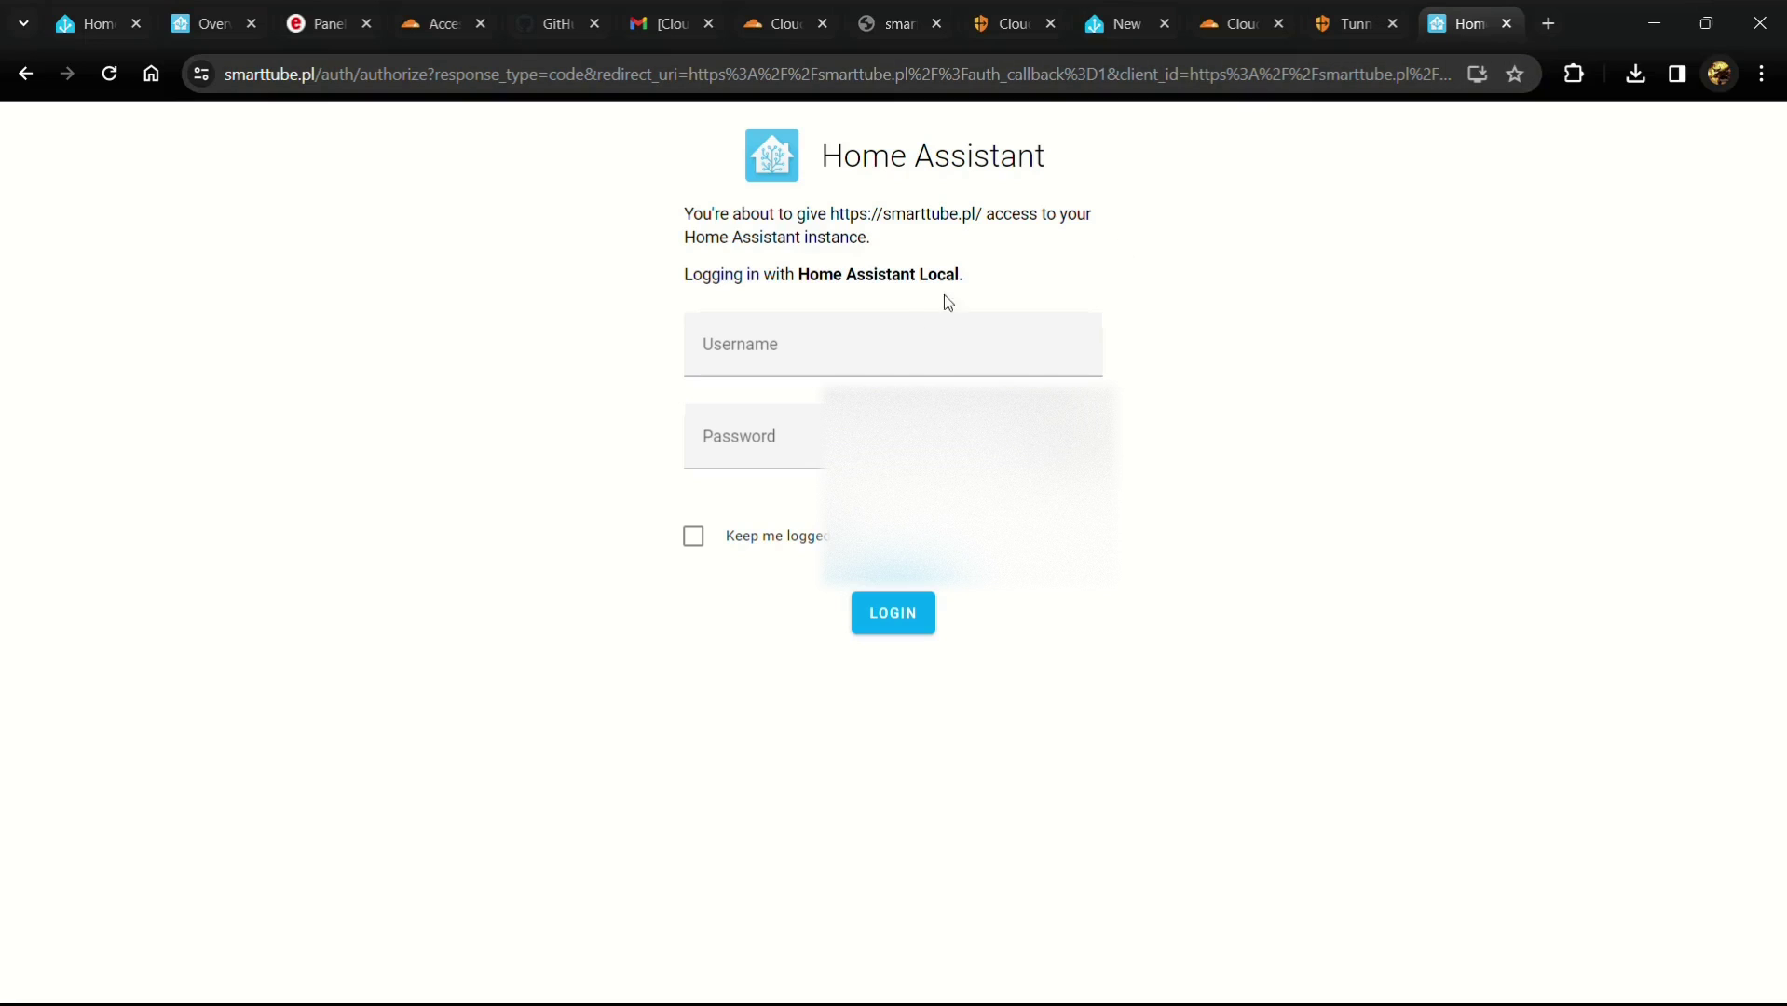
pyautogui.click(851, 343)
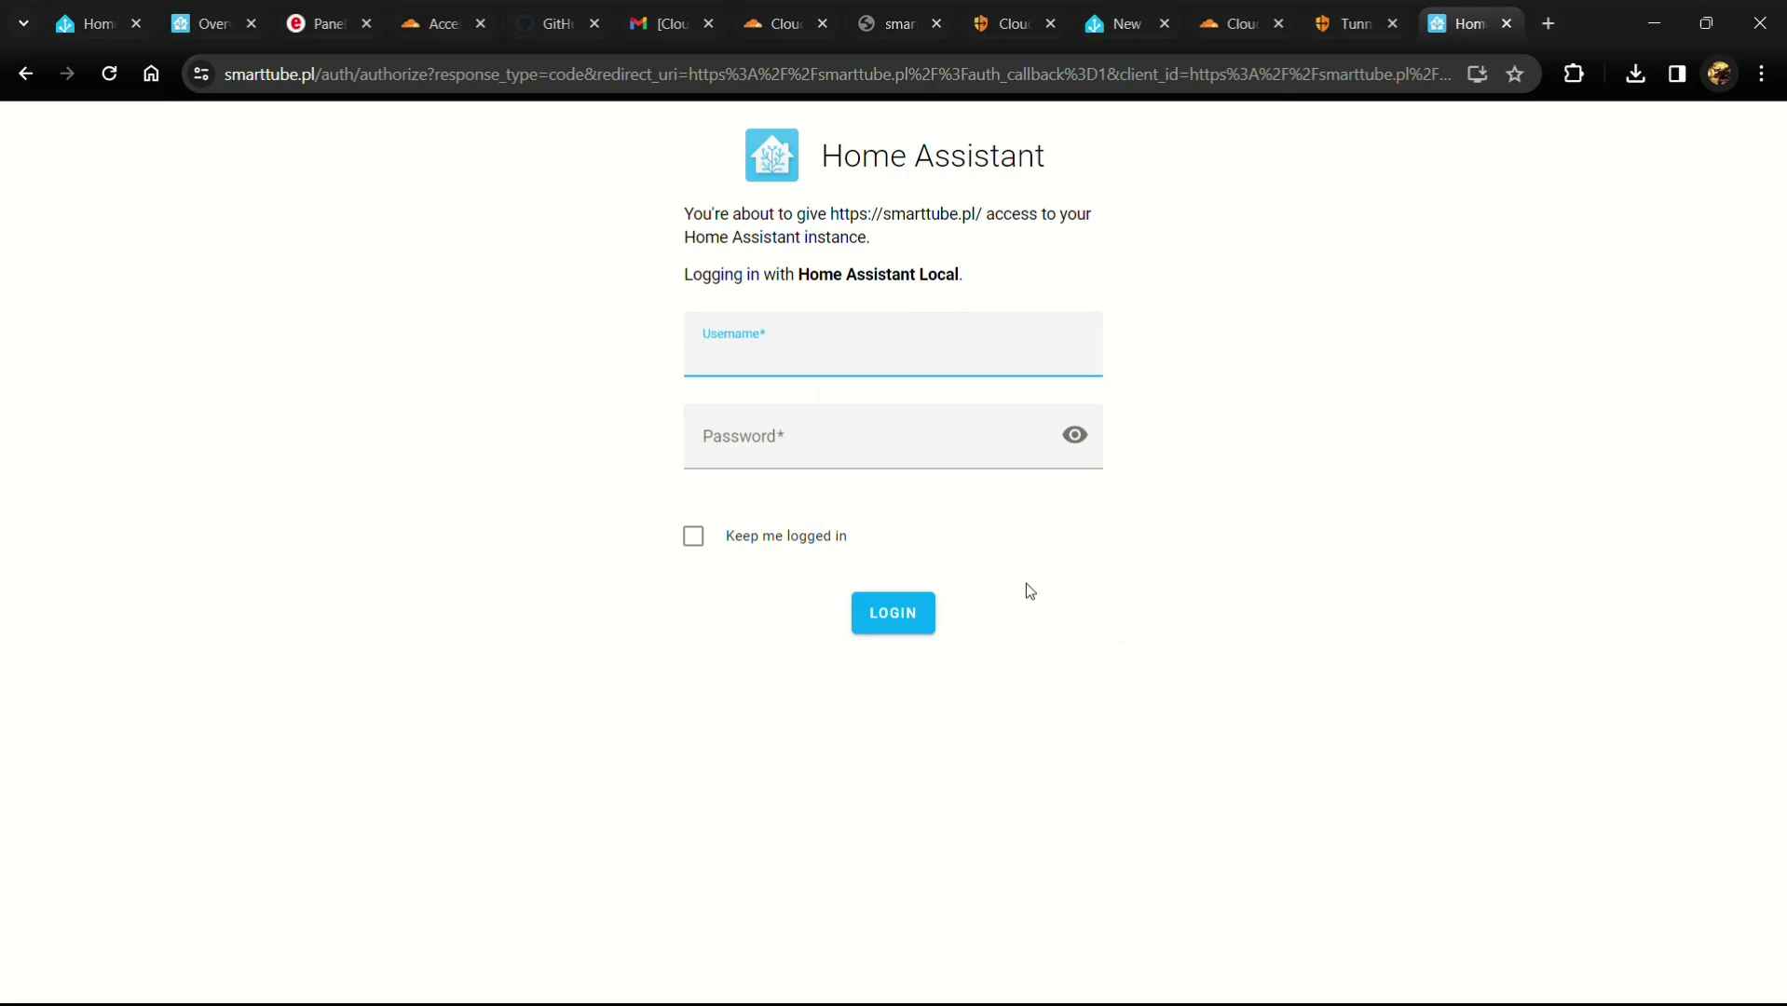
pyautogui.click(981, 567)
pyautogui.click(985, 575)
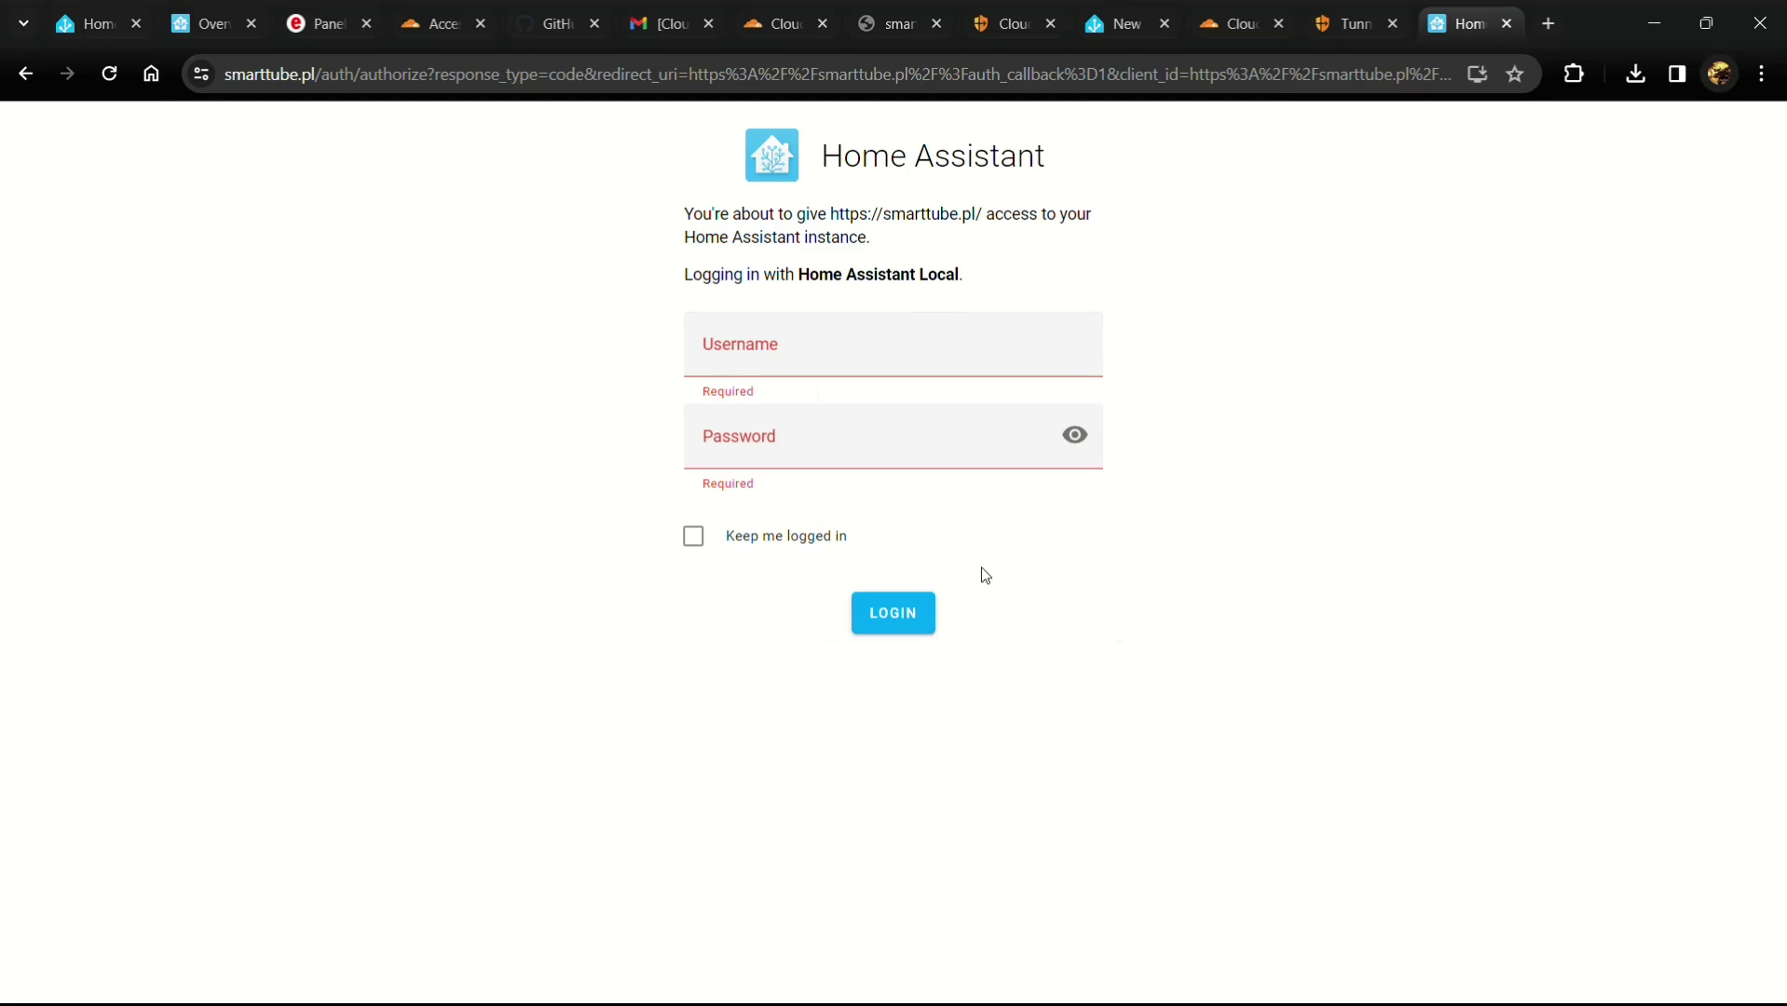